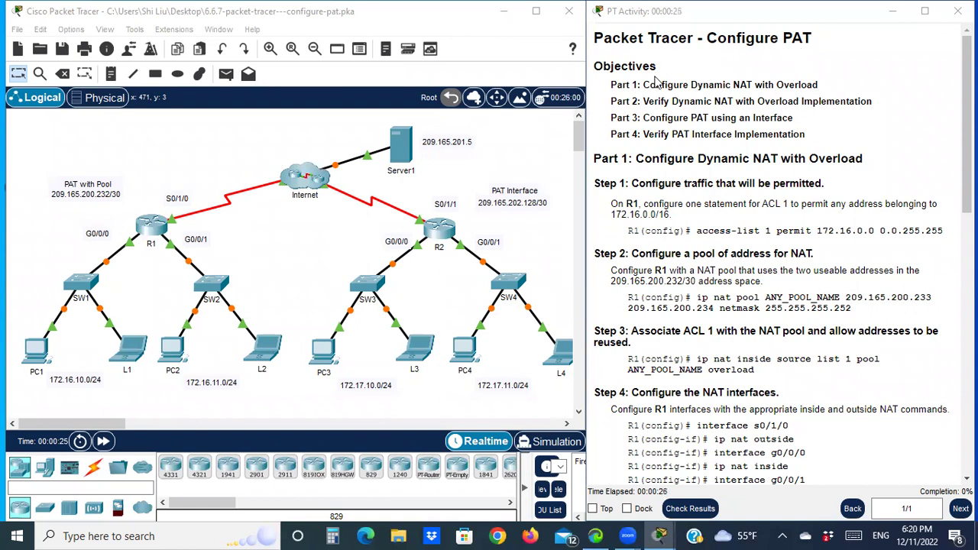
Step: Review the Part 1 instructions for dynamic NAT with overload and the LANs behind R1 in the topology
key("XF86AudioRaiseVolume")
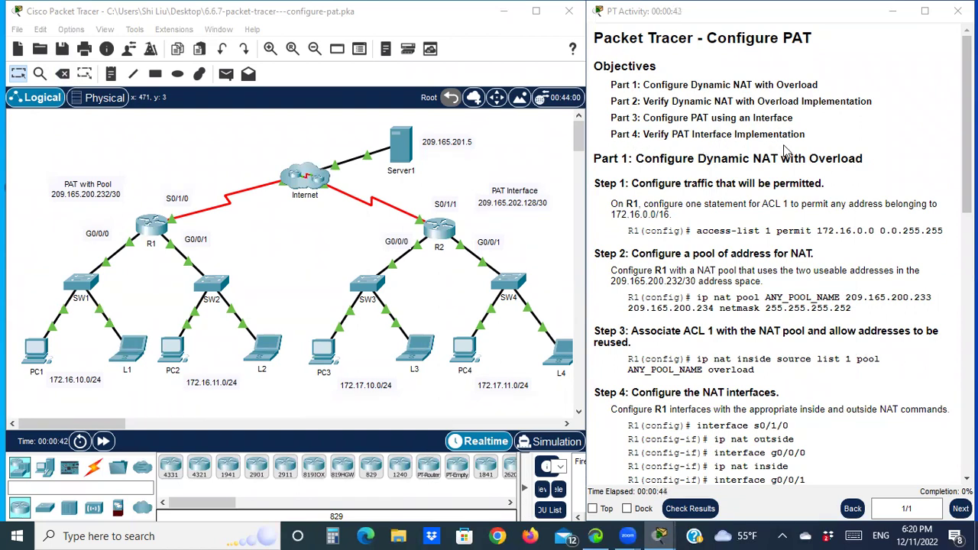
scroll(816, 153, "down", 1)
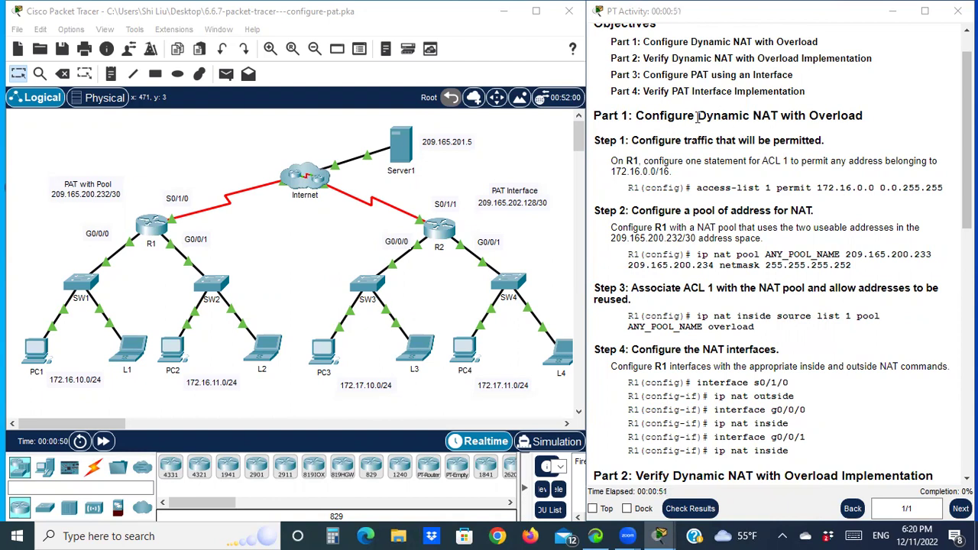
left_click_drag(697, 117, 777, 116)
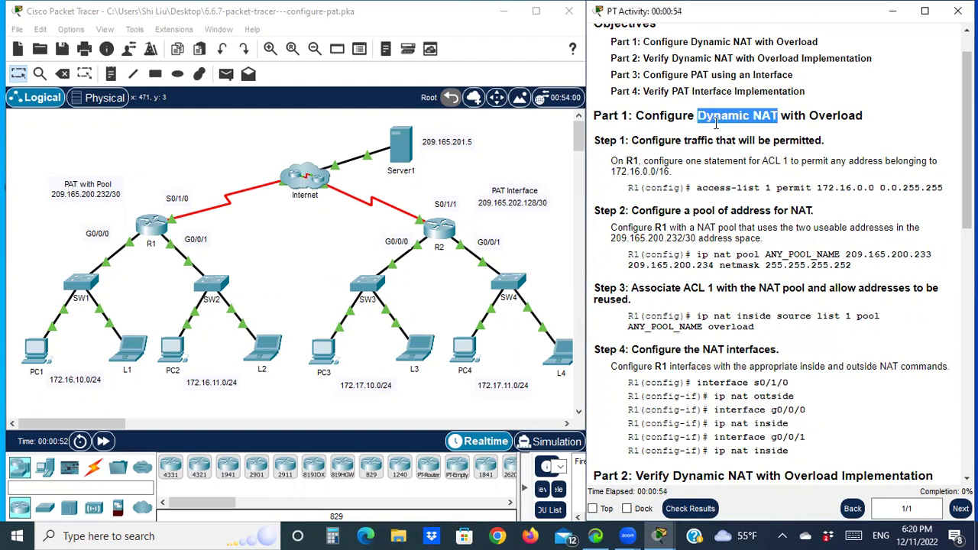
left_click(773, 117)
left_click_drag(720, 117, 879, 124)
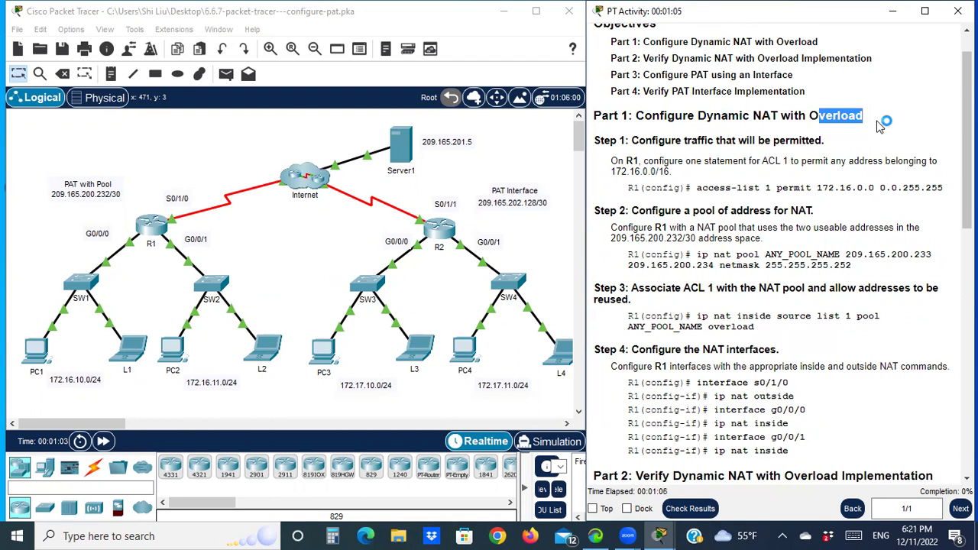
left_click(815, 116)
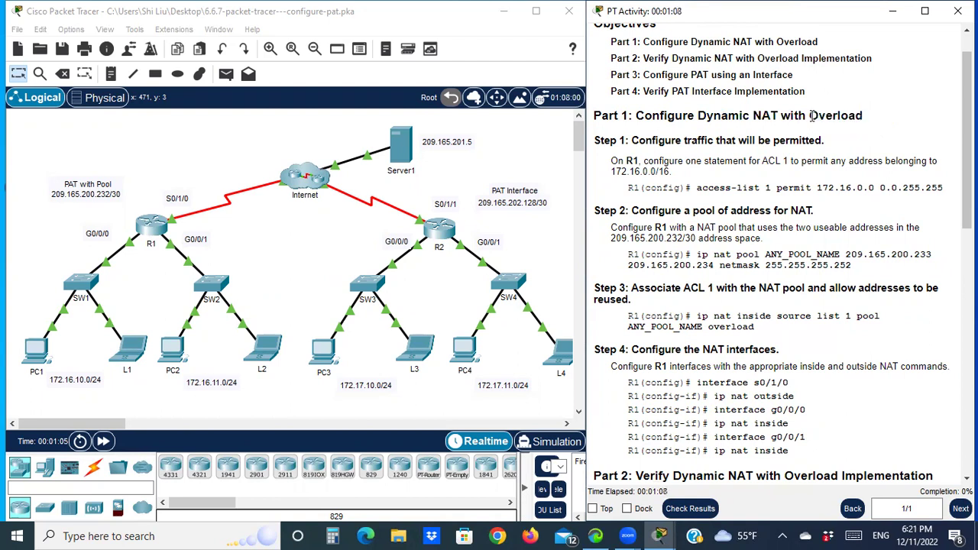
left_click_drag(811, 116, 870, 122)
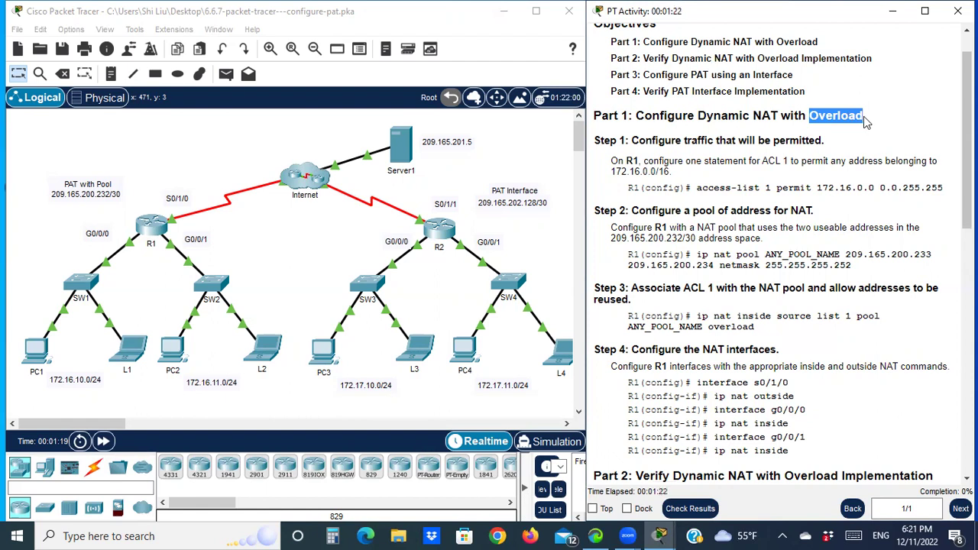
left_click(865, 122)
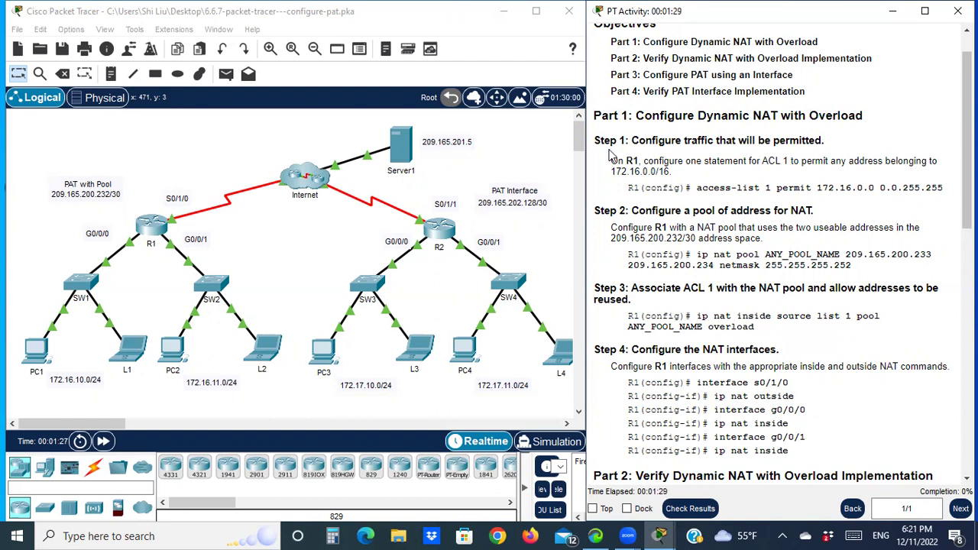
left_click_drag(600, 141, 628, 140)
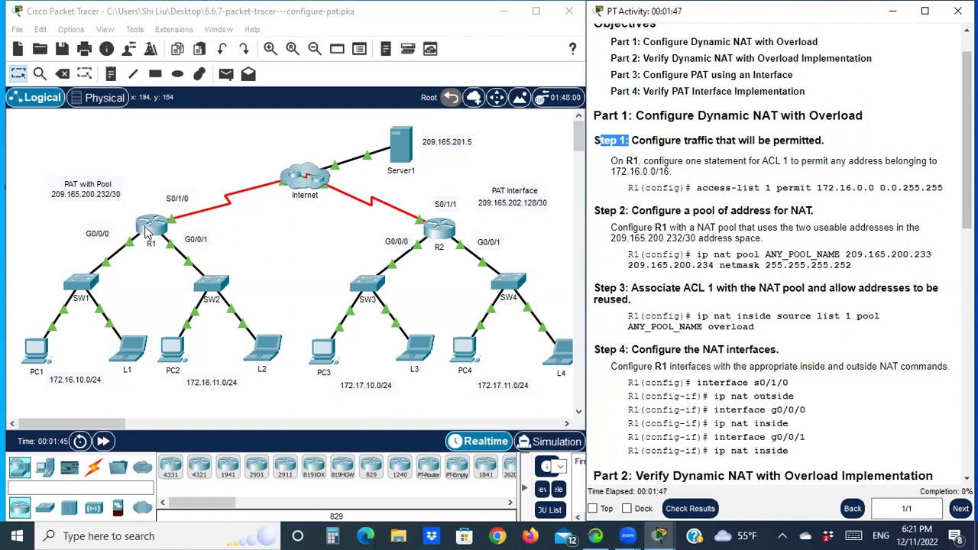
left_click_drag(16, 269, 290, 407)
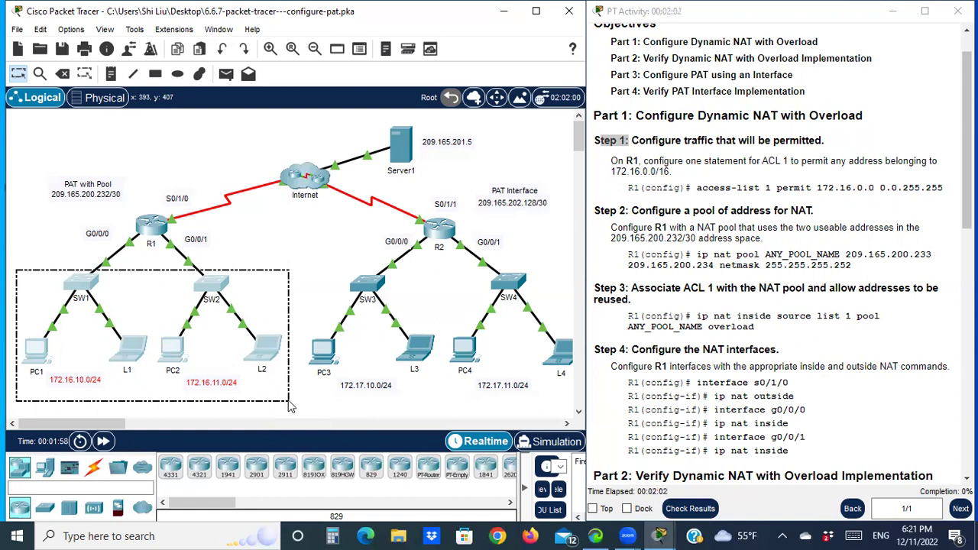
left_click(290, 408)
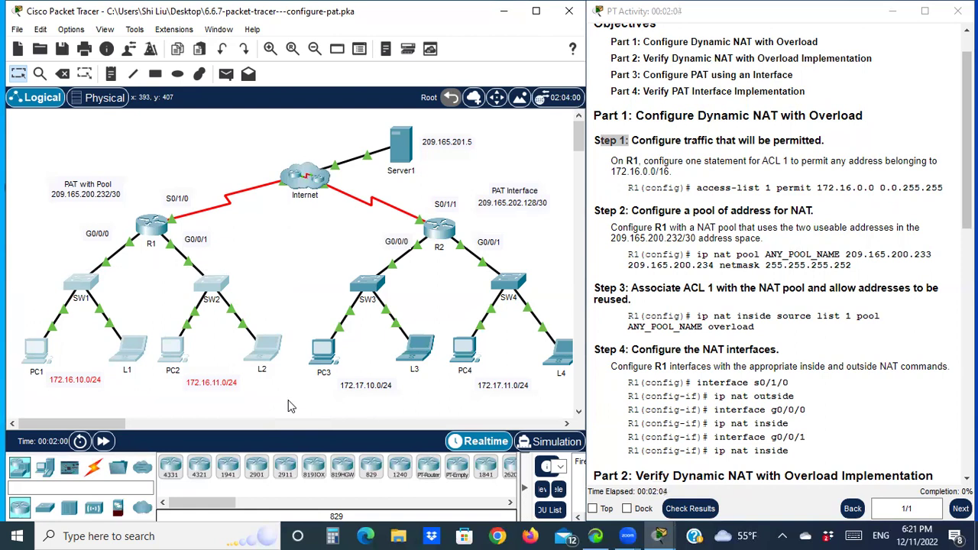
Step: Open R1's command line and enter global configuration mode with en and conf t
left_click(151, 229)
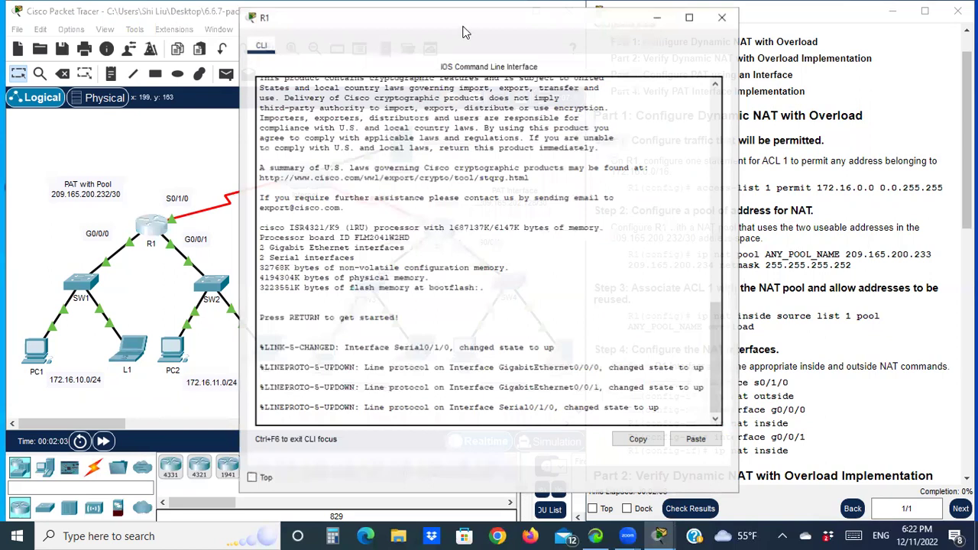
left_click_drag(285, 16, 88, 31)
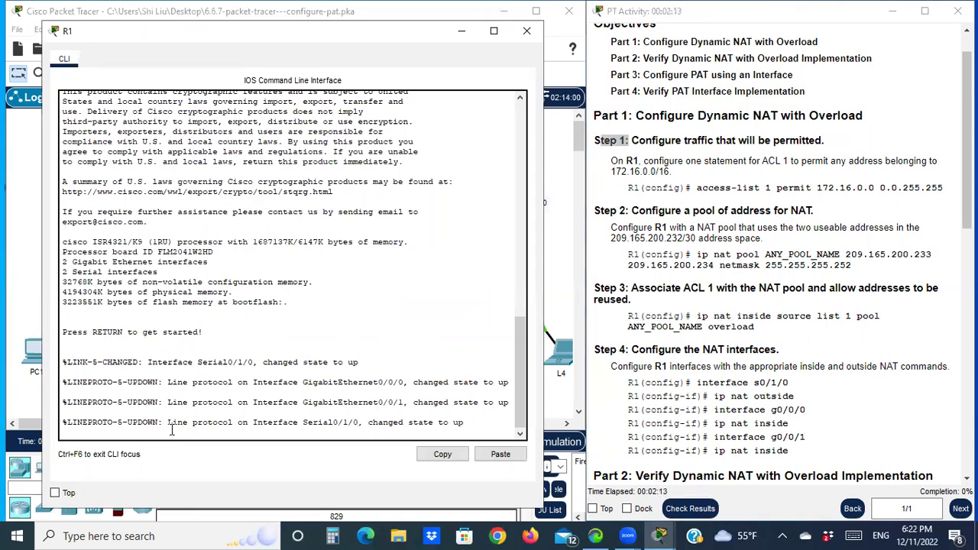
key("Return")
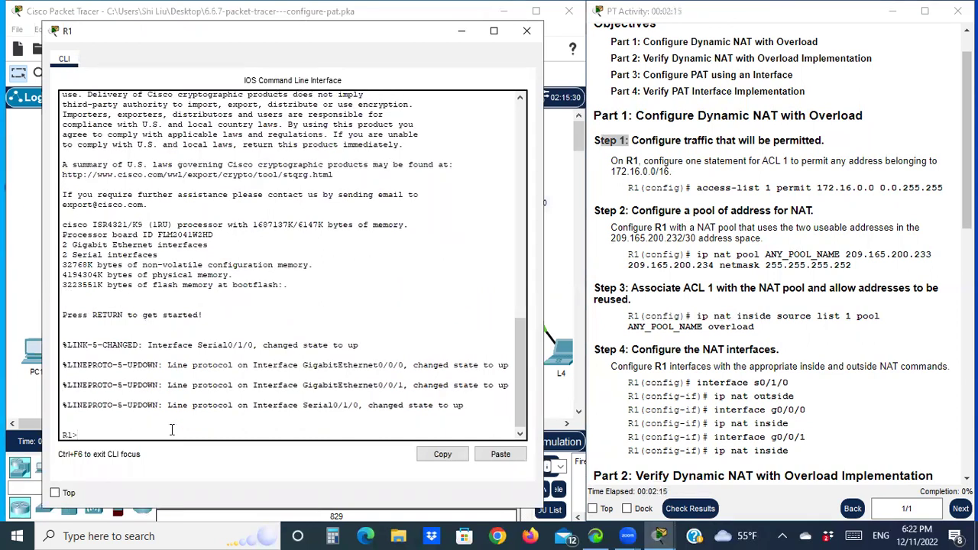
type("en")
key("Return")
type("conf ")
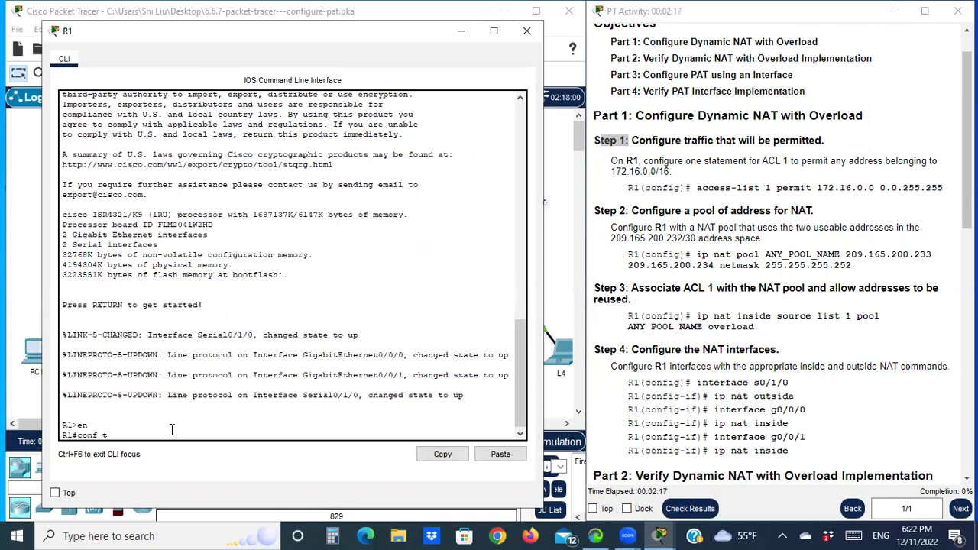
type("t")
key("Return")
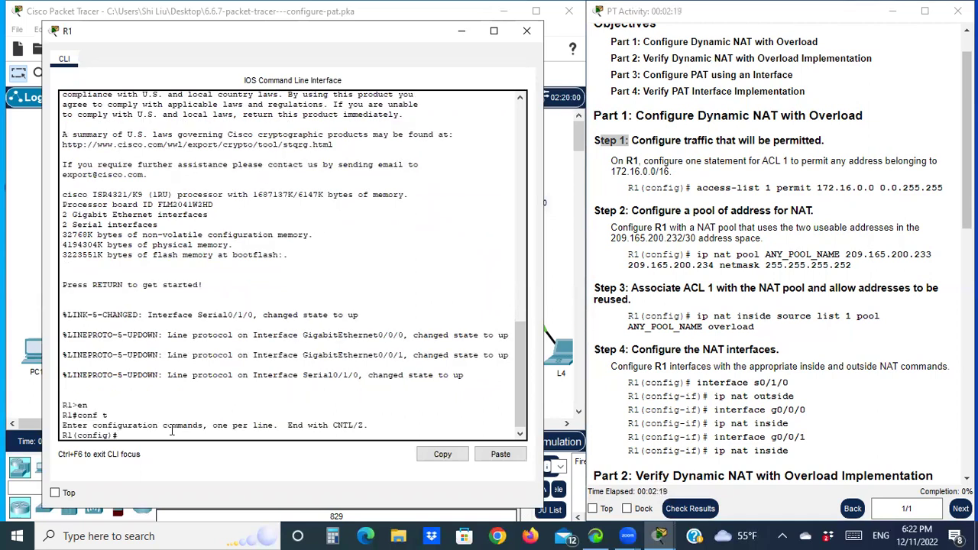
Step: Configure access-list 1 on R1 to permit 172.16.0.0 with wildcard mask 0.0.255.255, and compare the mask with the /16 prefix in the instructions
type("acce")
key("Tab")
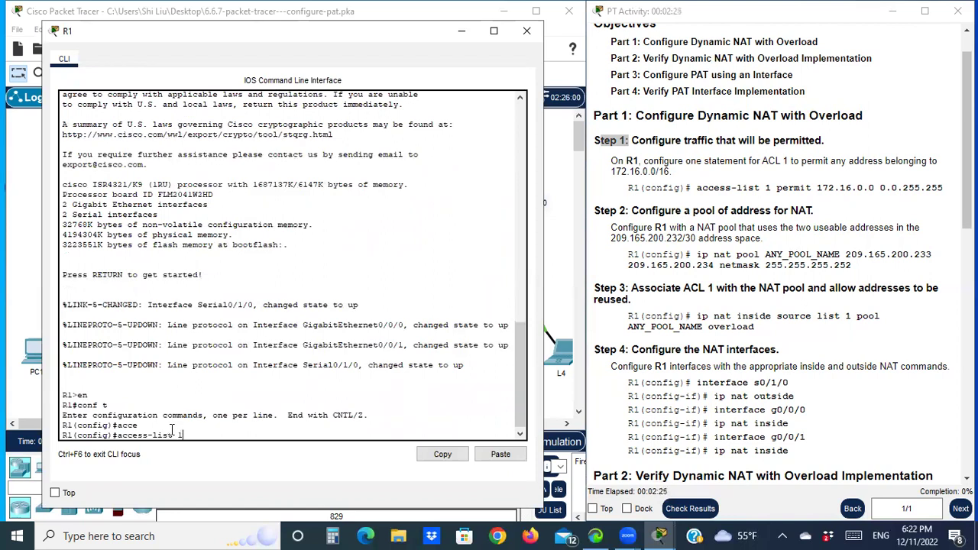
type("1 permit")
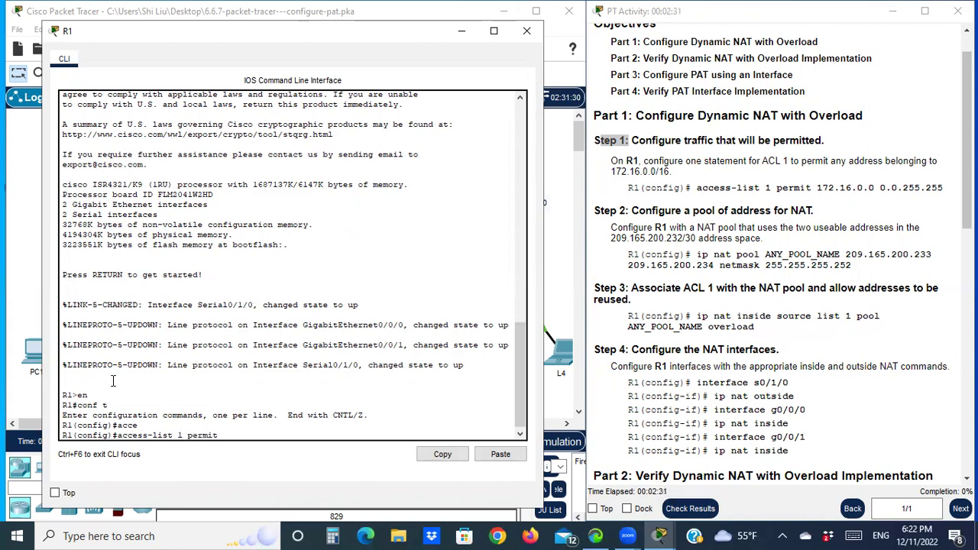
type(" 172.16.0.0 0.0.255.255")
key("Return")
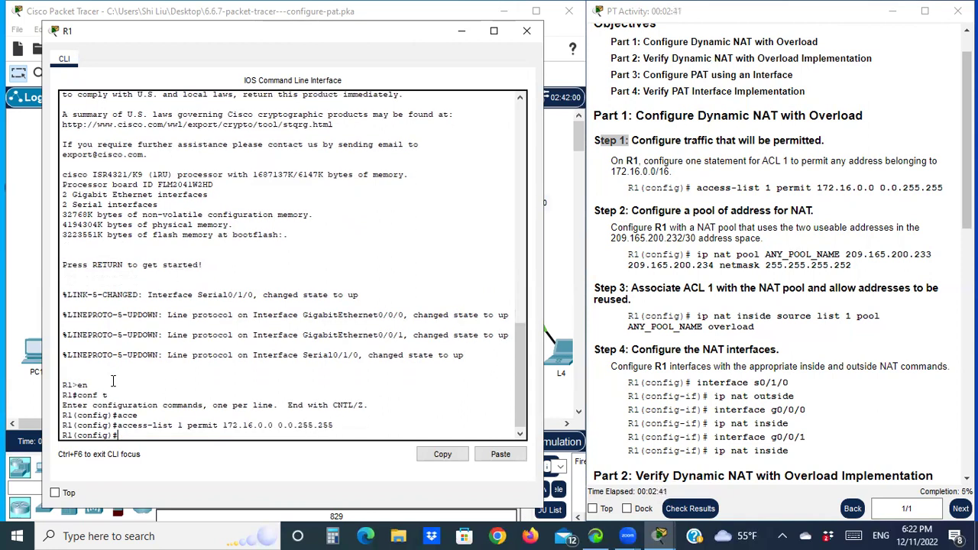
left_click_drag(879, 187, 947, 188)
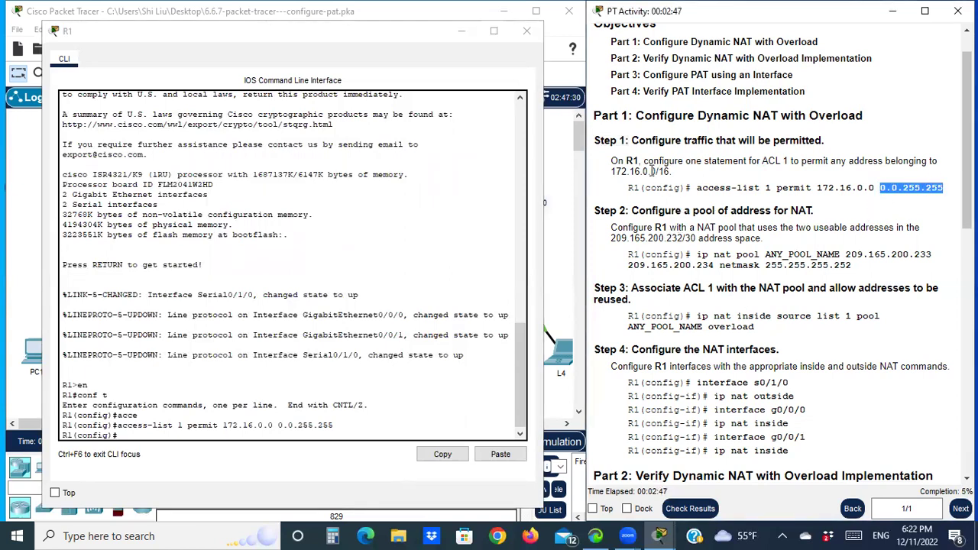
left_click_drag(653, 171, 681, 178)
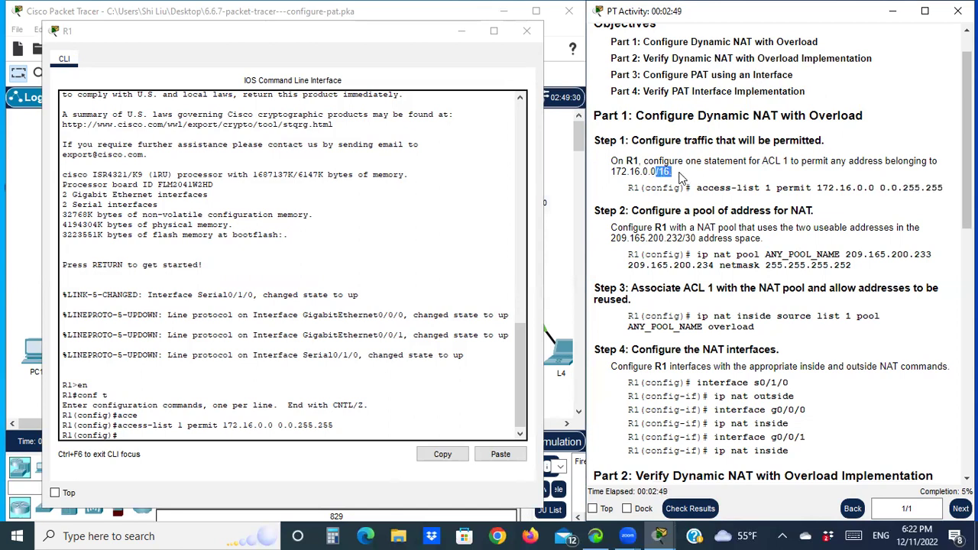
Step: Consult the Step 2 instructions and begin the ip nat pool command on R1 with the pool name ANY_POOL_NAME
left_click_drag(605, 211, 626, 211)
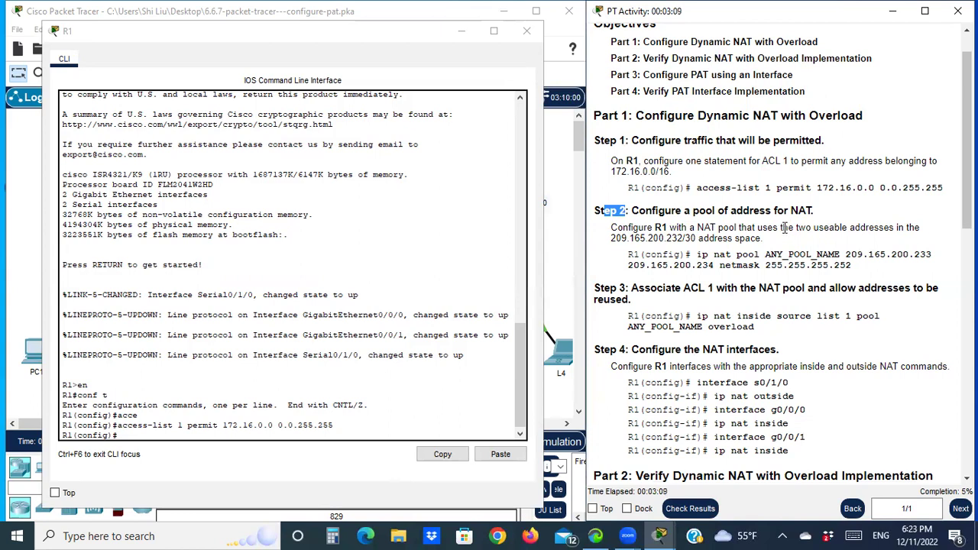
left_click_drag(795, 228, 894, 231)
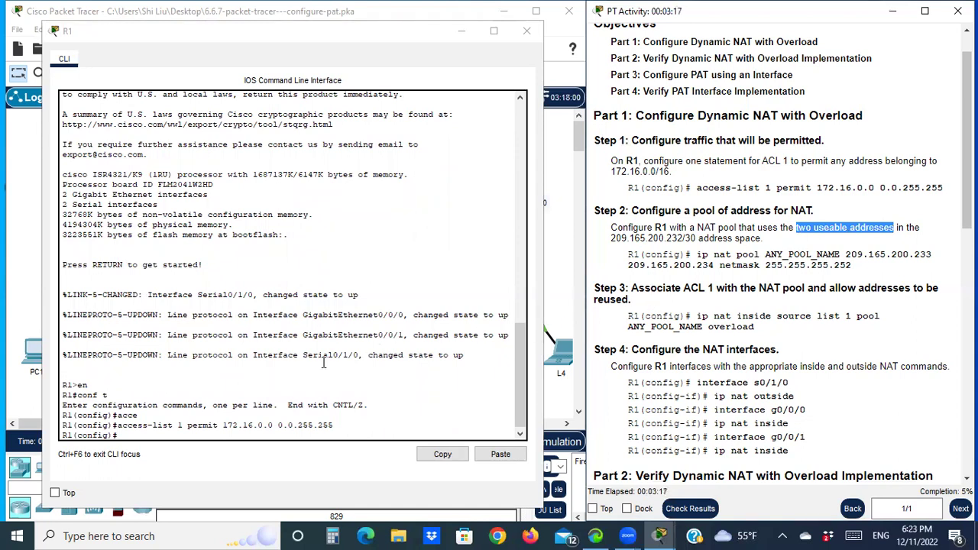
left_click(197, 434)
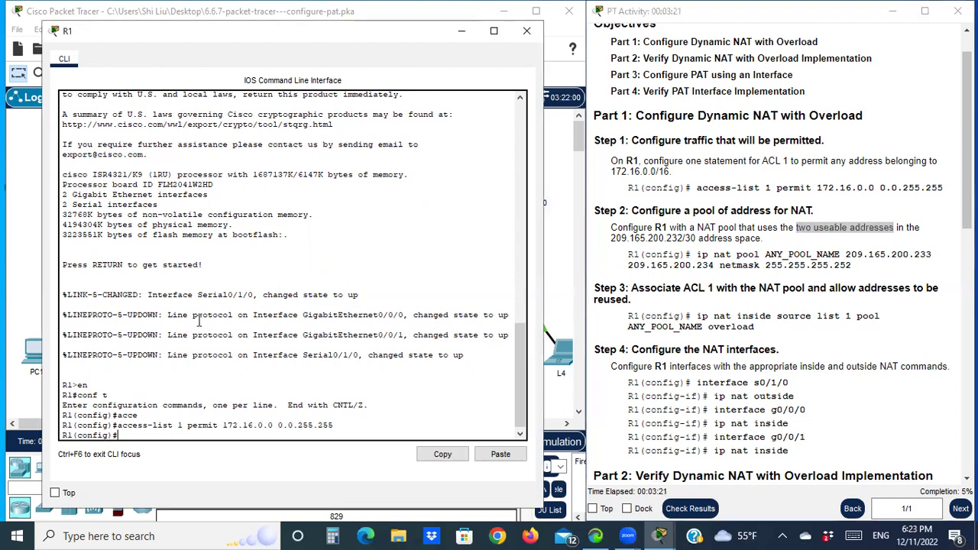
type("ip nat poo")
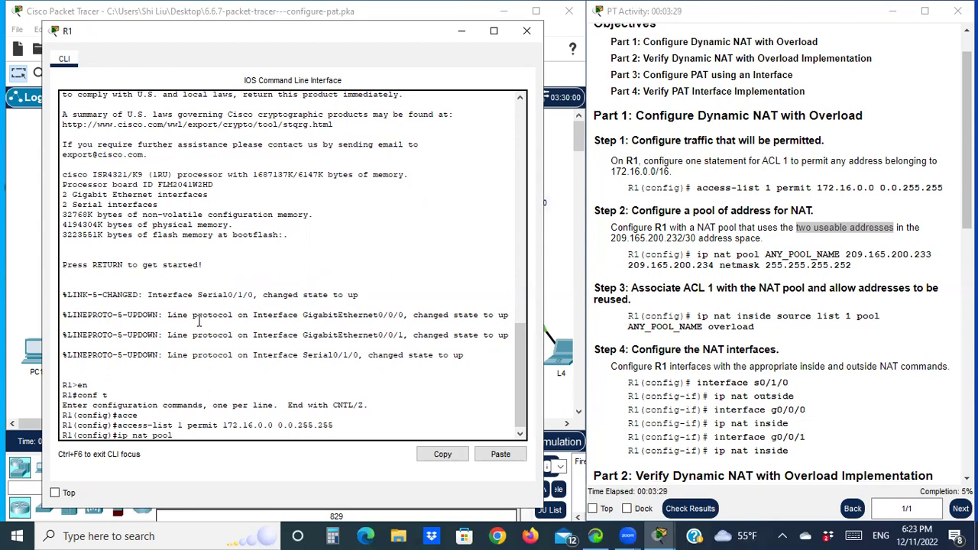
type("l ANY_POOL")
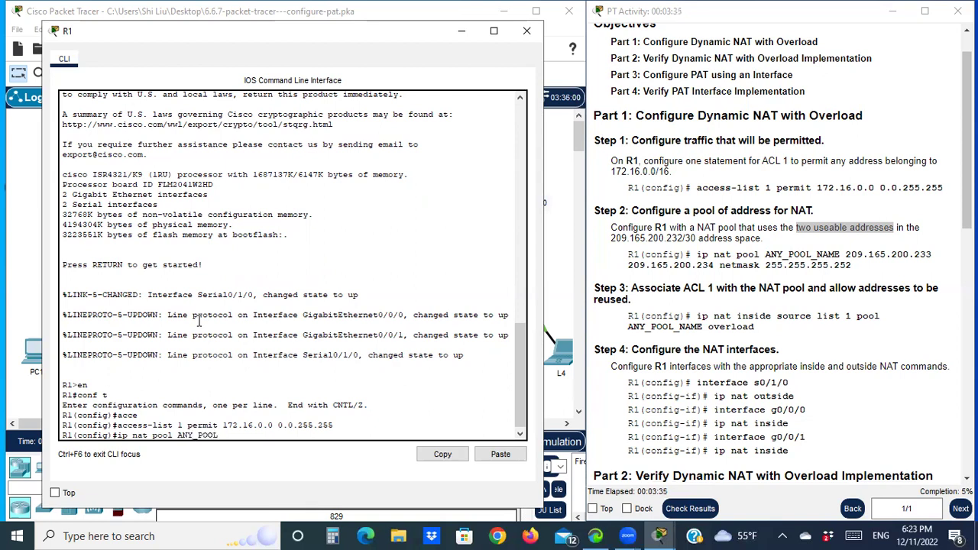
type("NAME")
Step: Complete the NAT pool command with the range 209.165.200.233 to 209.165.200.234 and netmask 255.255.255.252, checking the values against the instructions
left_click_drag(611, 239, 682, 239)
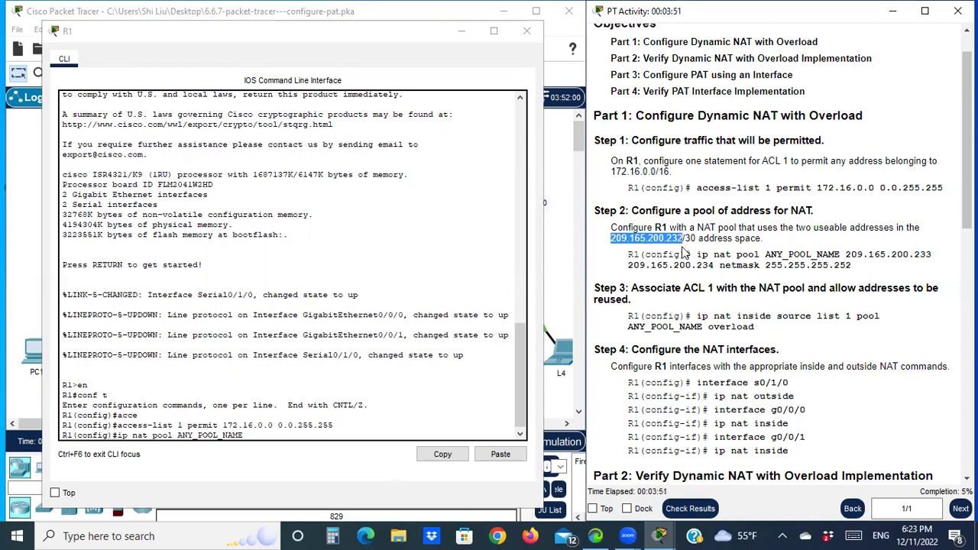
left_click(917, 255)
left_click_drag(915, 254, 935, 260)
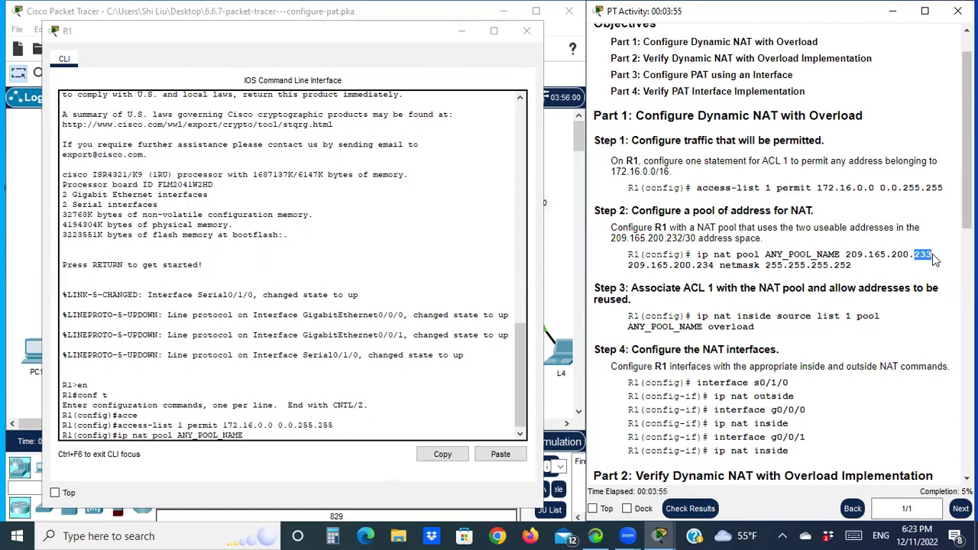
left_click_drag(696, 265, 716, 265)
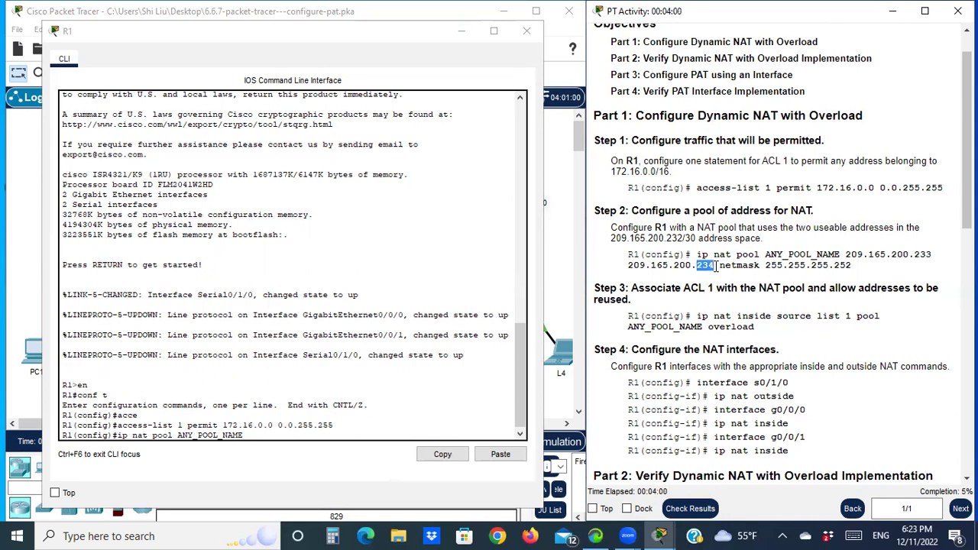
left_click(275, 434)
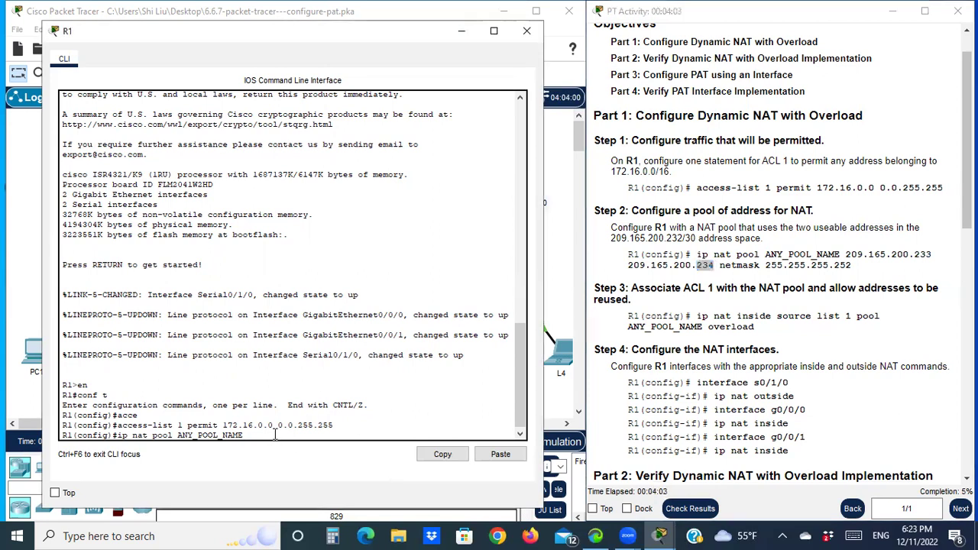
type("209.165.20")
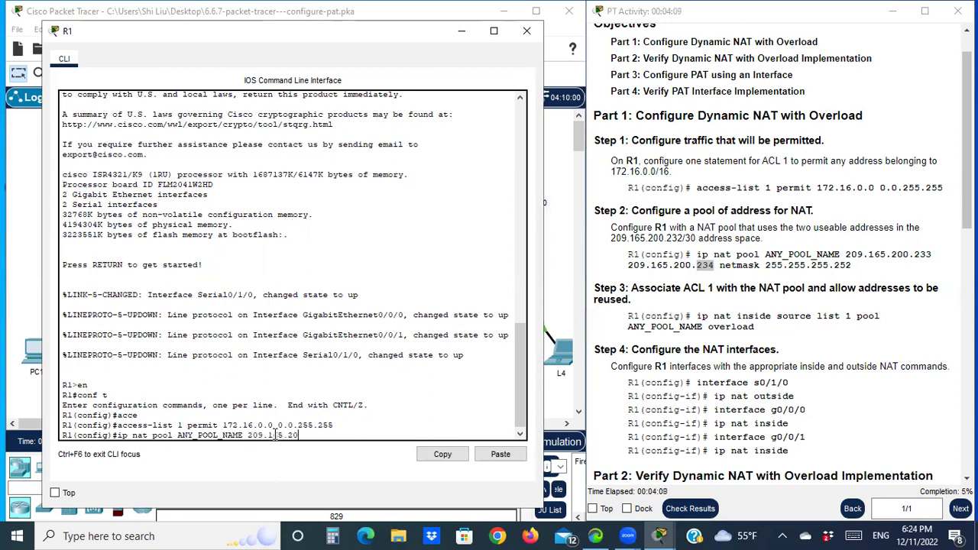
type("0.233 209.165.200.234 ")
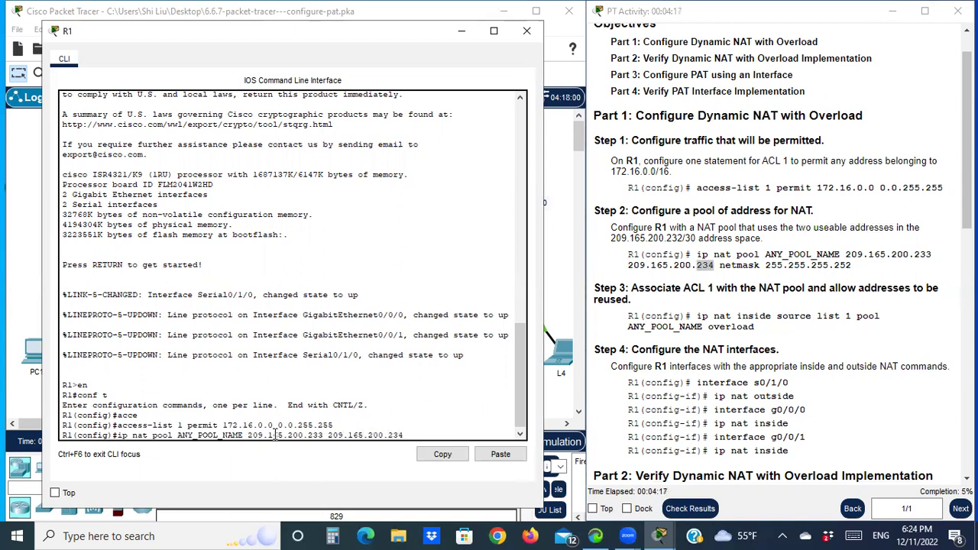
type("ne")
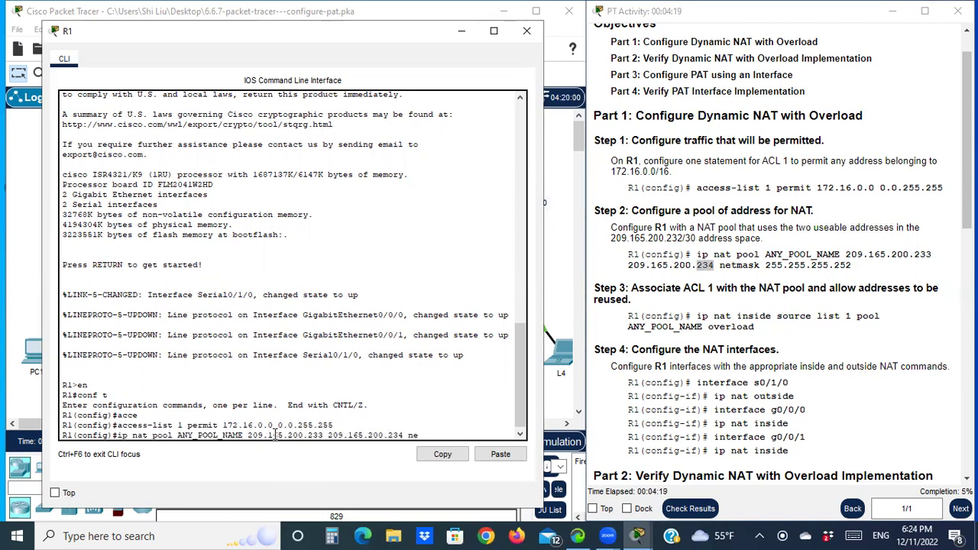
type("tmask 255.255.255.252")
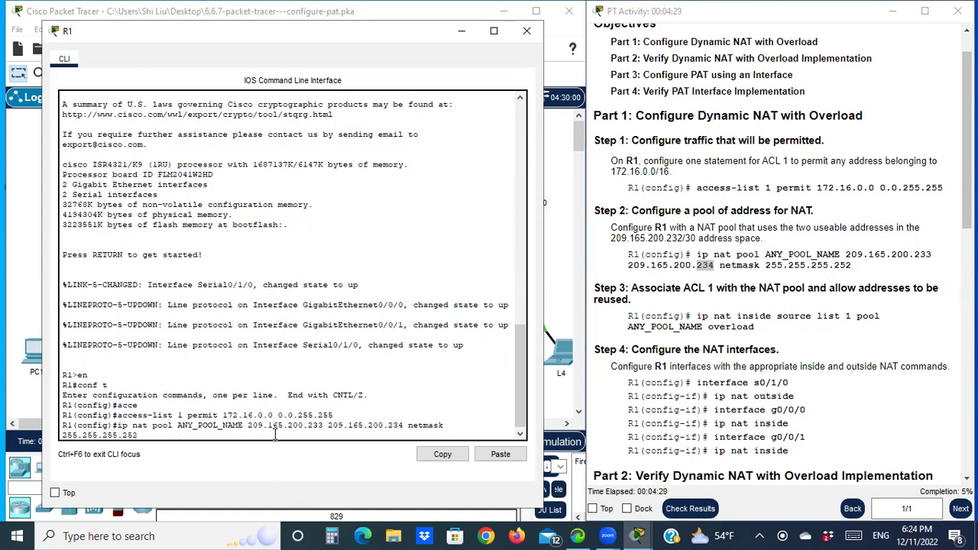
key("Return")
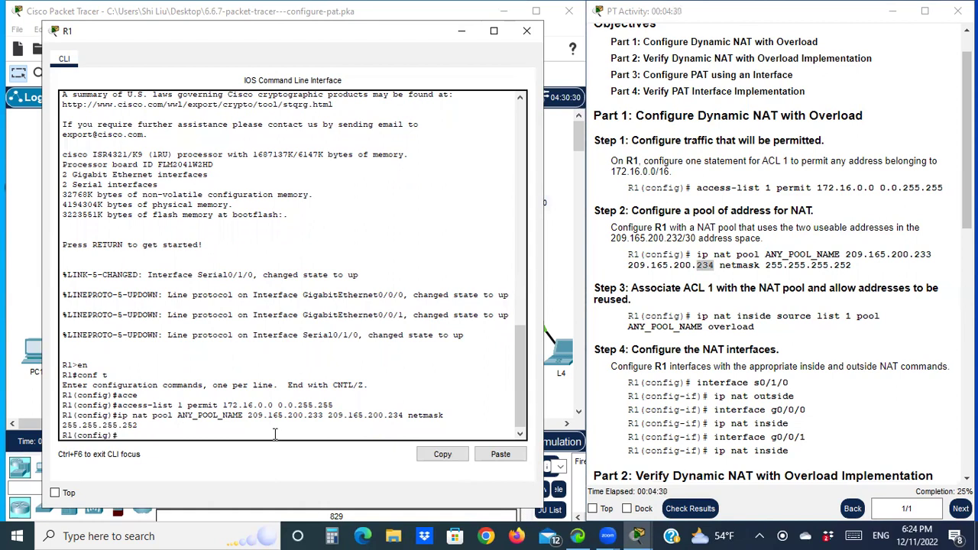
left_click_drag(765, 265, 855, 265)
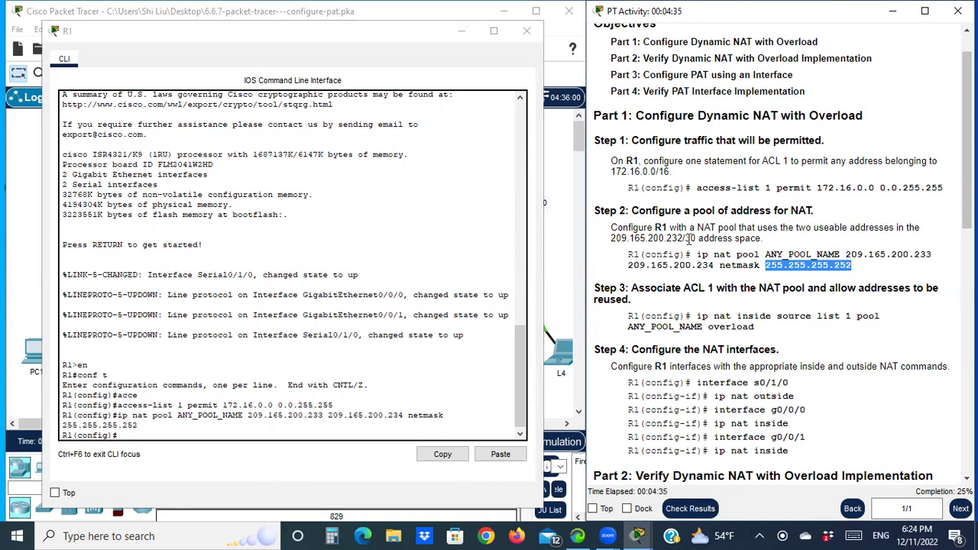
Step: Following the Step 3 instructions, associate ACL 1 with the NAT pool on R1 using ip nat inside source list 1 pool ANY_POOL_NAME overload
left_click_drag(682, 239, 698, 239)
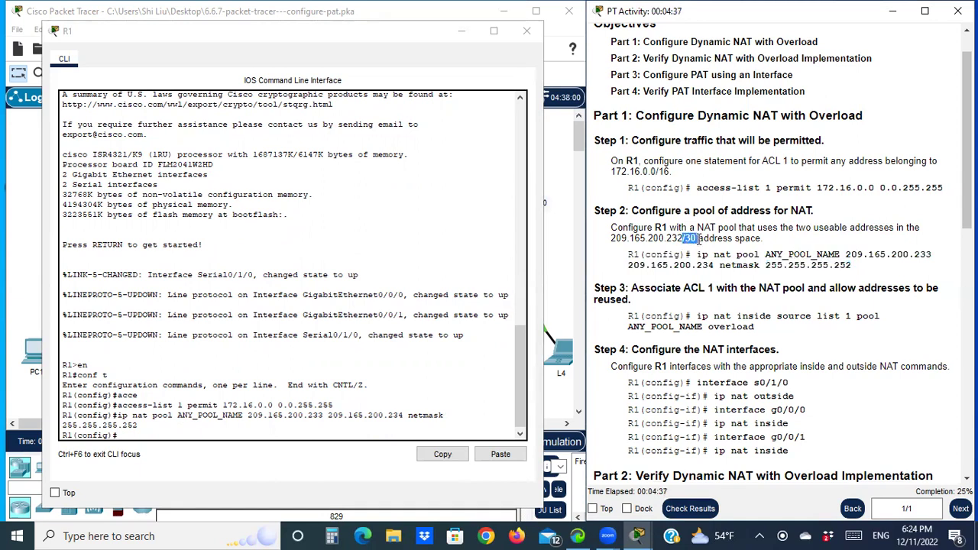
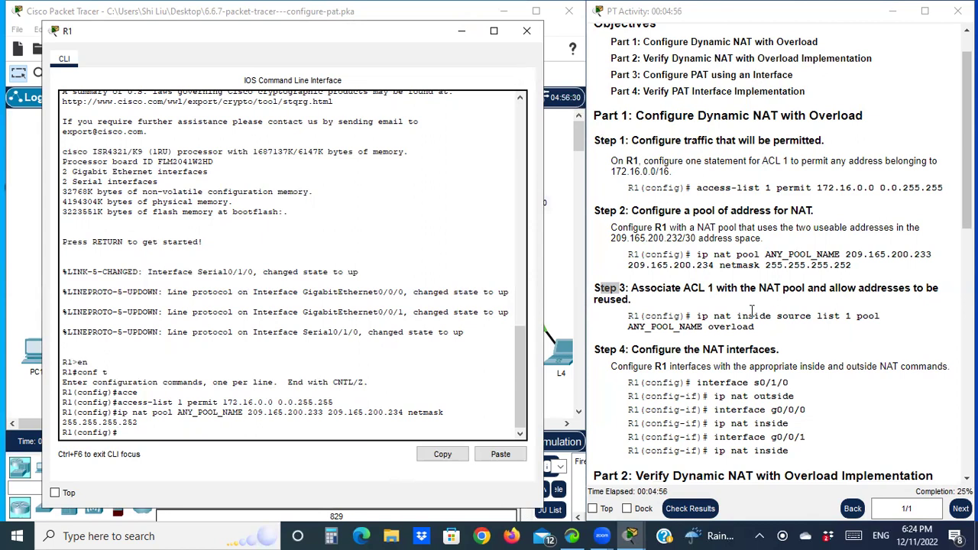
left_click(628, 300)
left_click_drag(628, 300, 594, 300)
left_click_drag(684, 288, 716, 287)
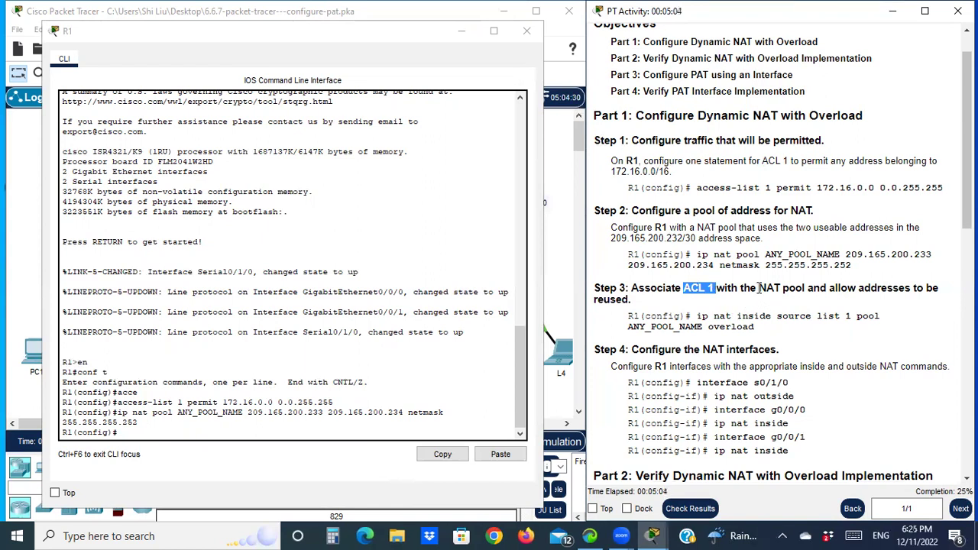
left_click_drag(758, 288, 808, 288)
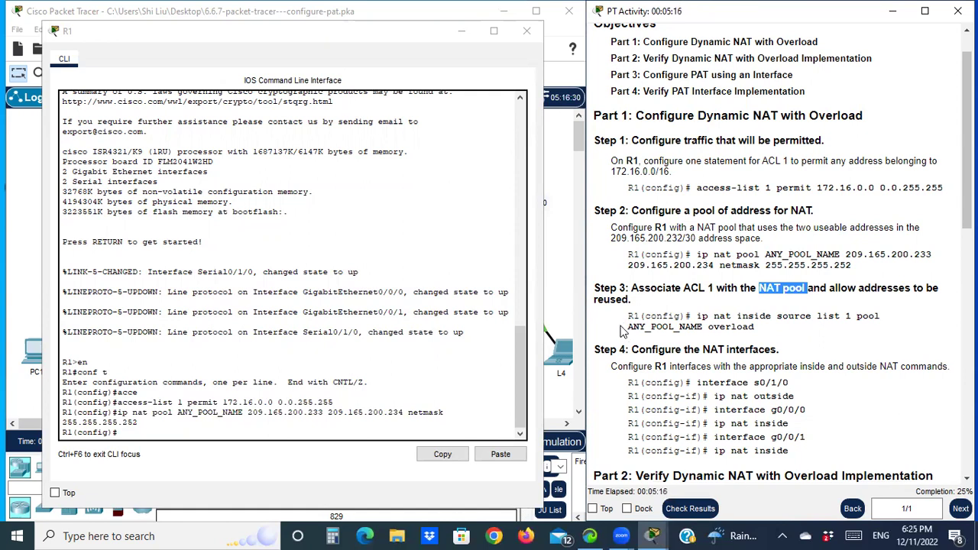
scroll(625, 336, "down", 1)
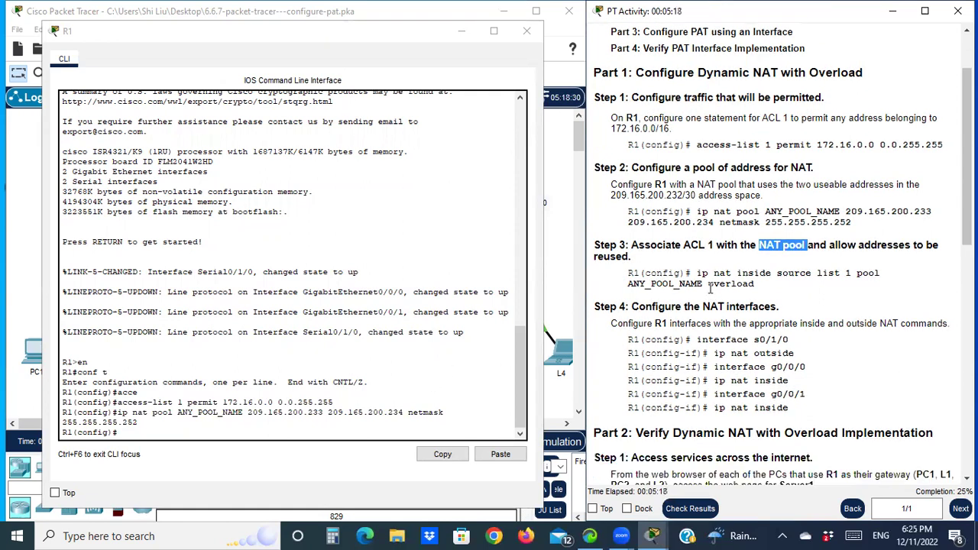
left_click(156, 434)
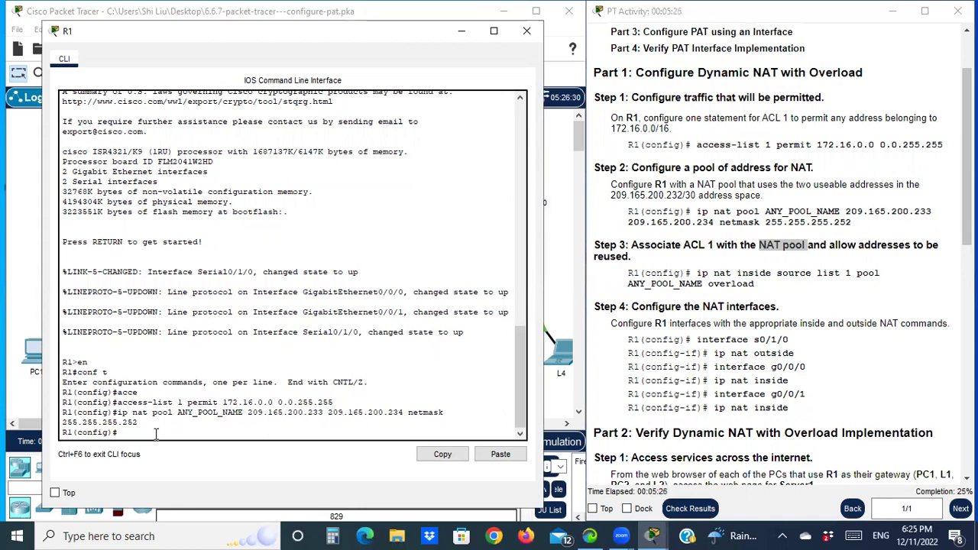
type("ip")
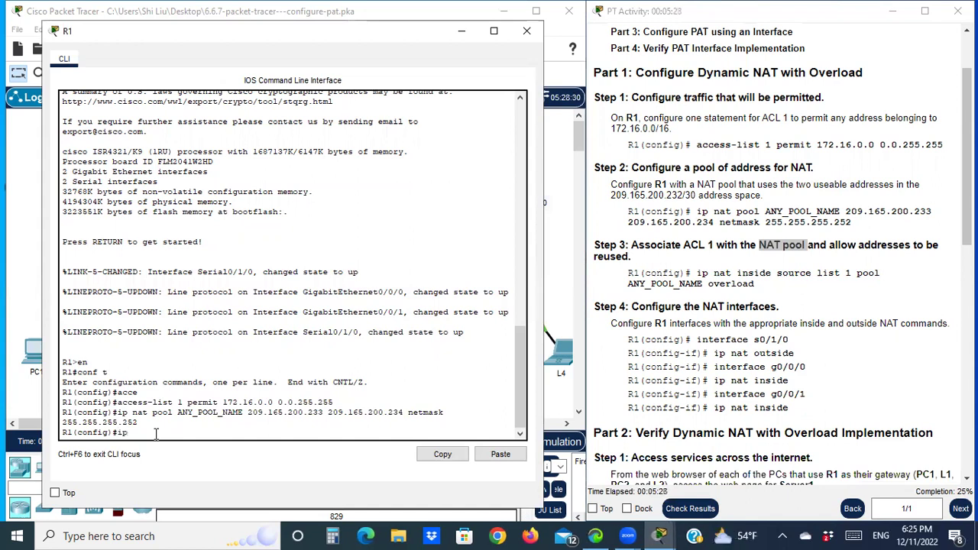
type(" nat inside sc")
type("urcelist 1 pool ")
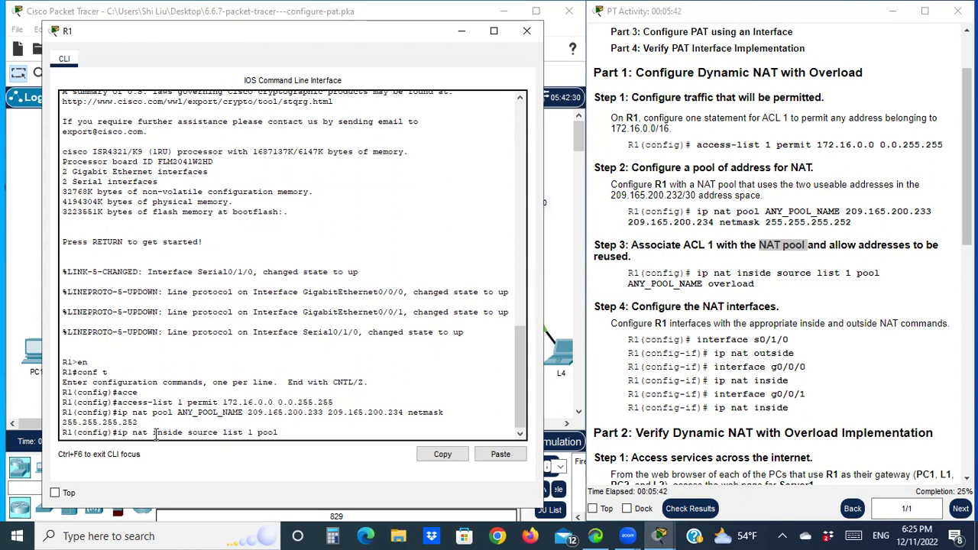
type("ANY_POOL_NAME overload")
key("Return")
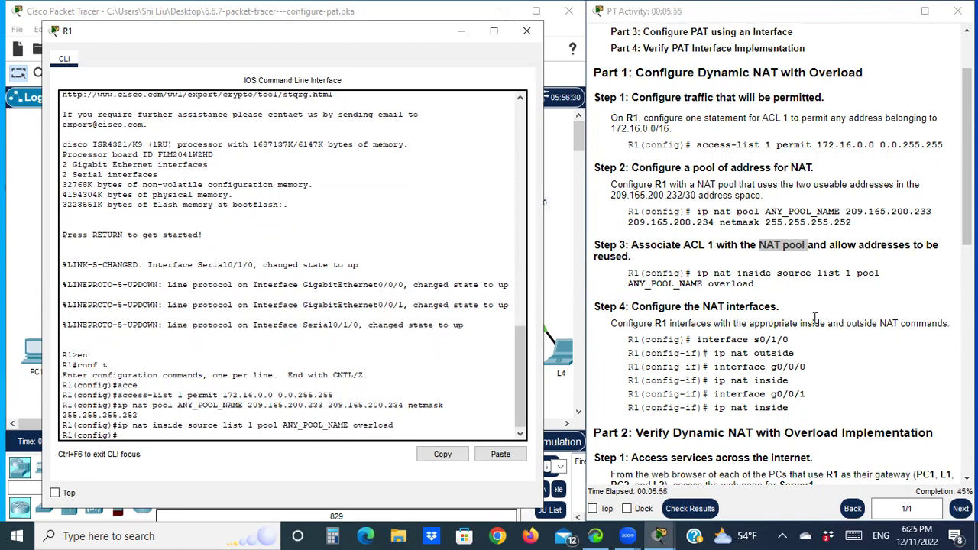
left_click_drag(709, 284, 759, 290)
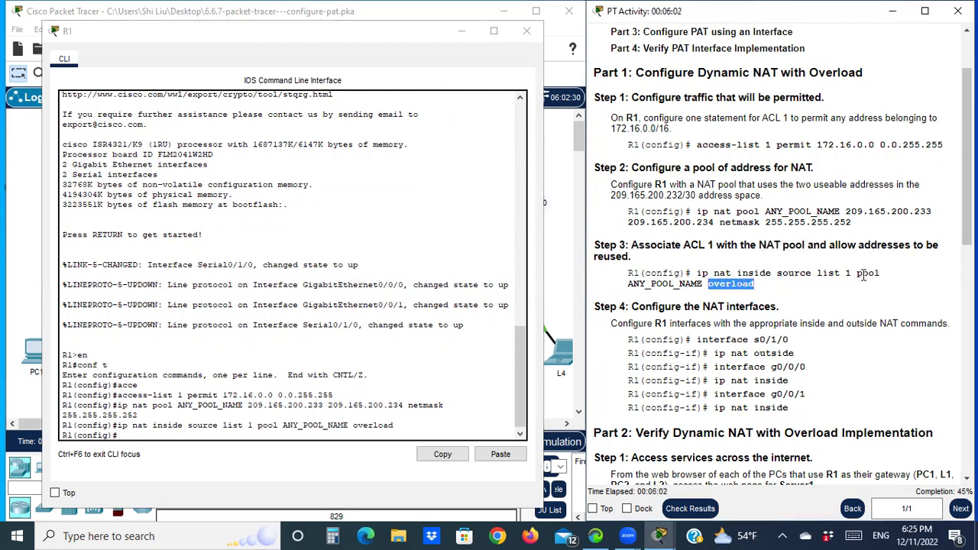
Step: Consult the Step 4 instructions and locate R1's S0/1/0, G0/0/0 and G0/0/1 interfaces in the topology
left_click_drag(601, 306, 626, 307)
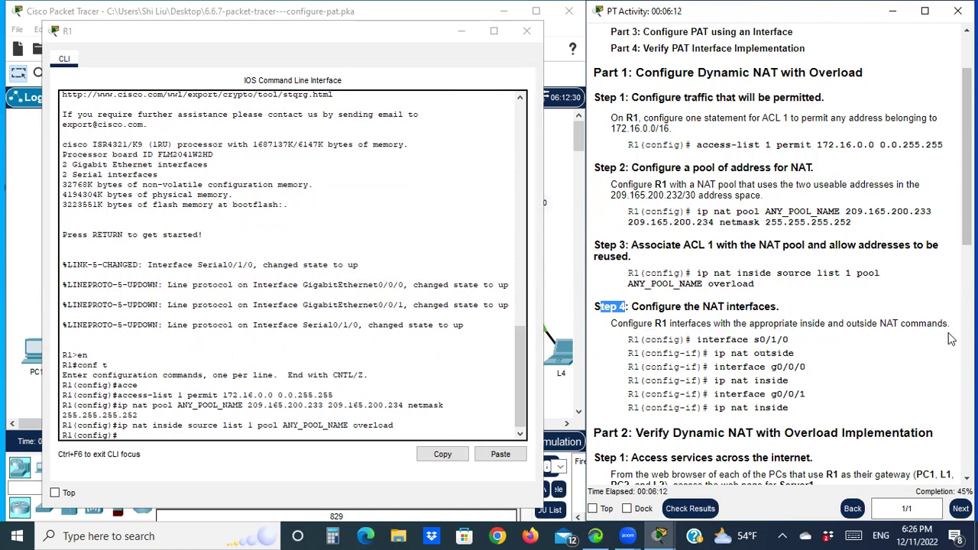
left_click(260, 44)
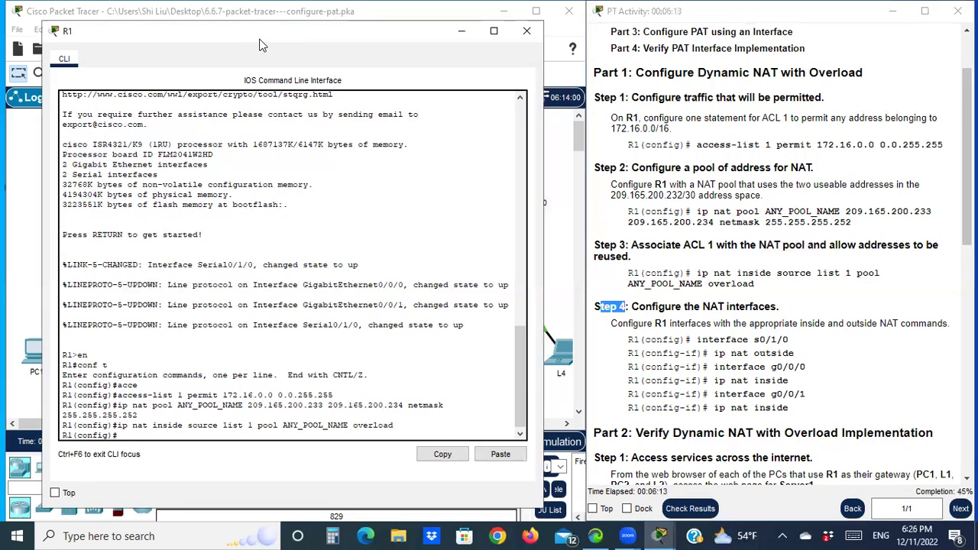
left_click_drag(260, 44, 718, 89)
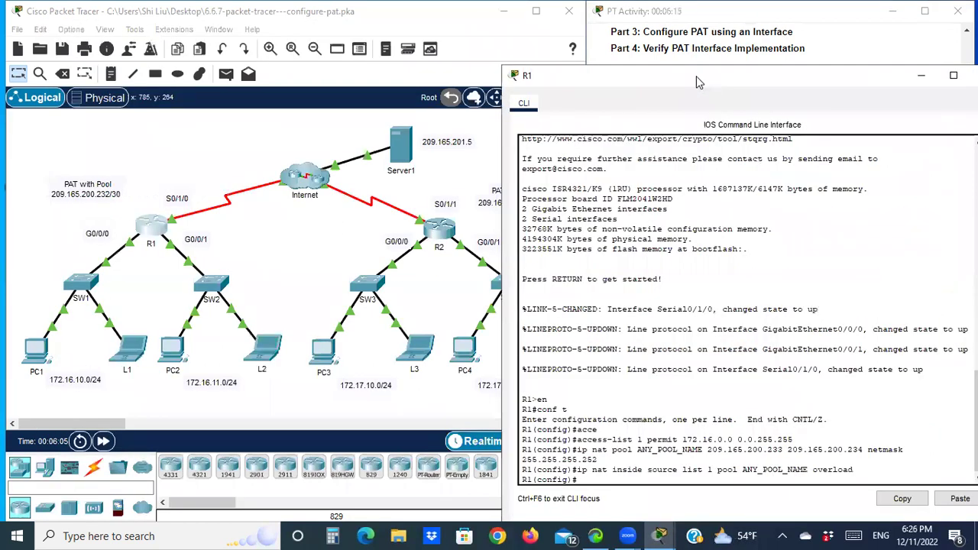
left_click(264, 235)
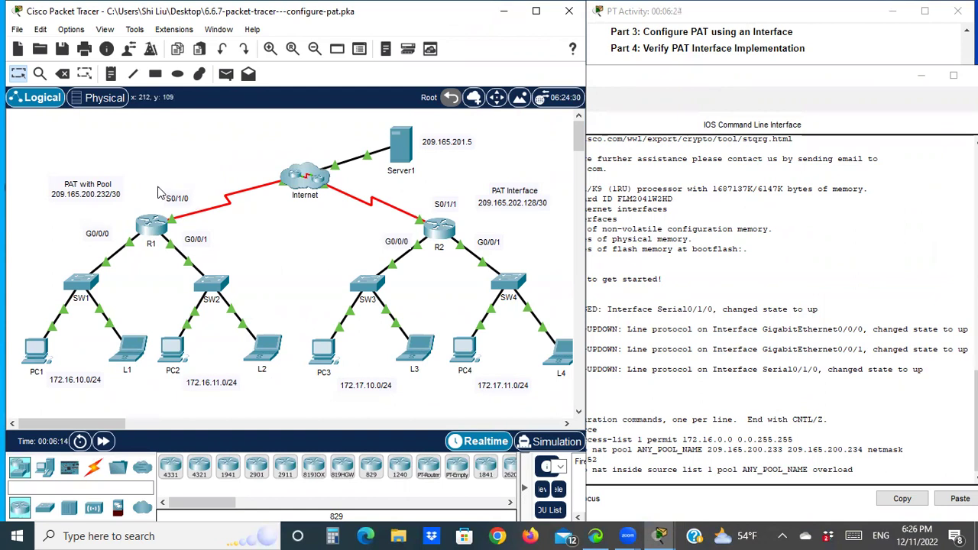
left_click_drag(158, 189, 196, 212)
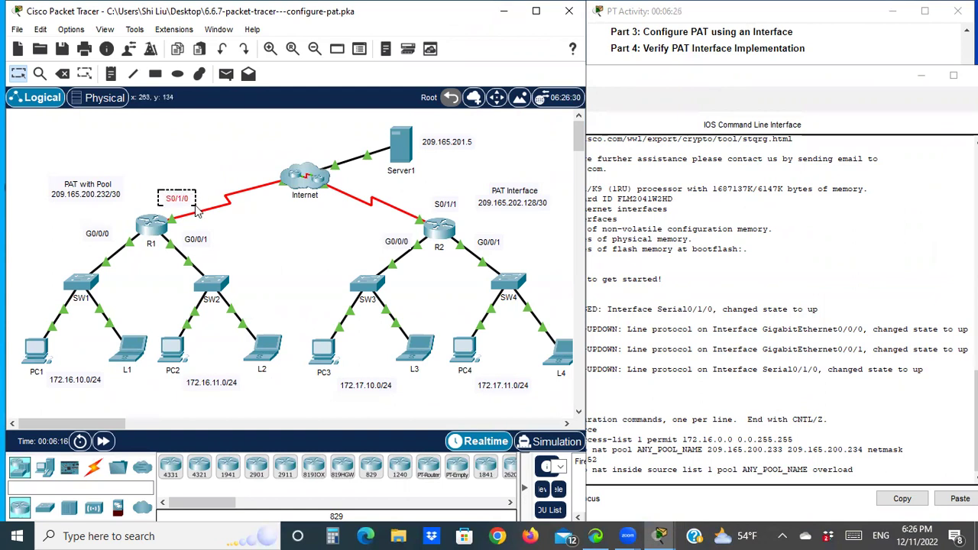
left_click(196, 212)
left_click_drag(76, 224, 217, 255)
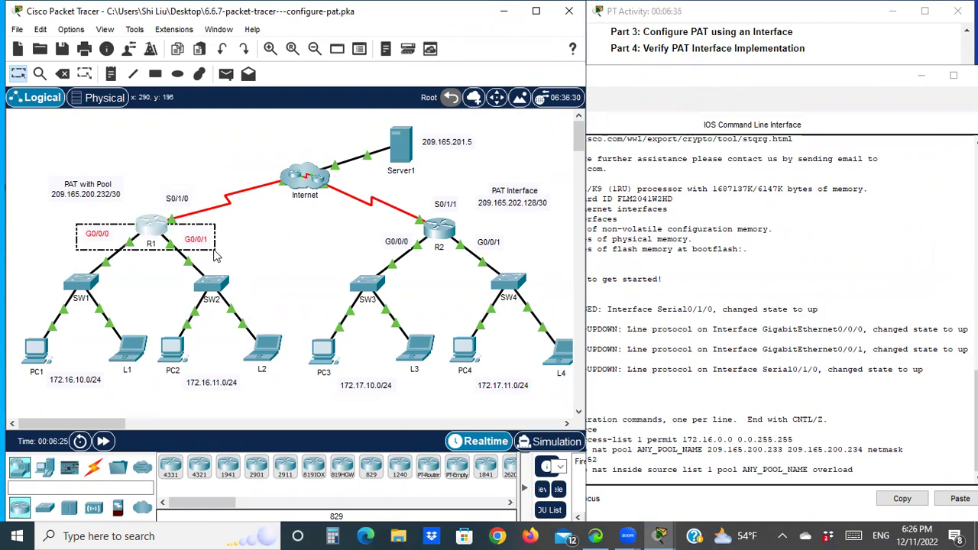
left_click_drag(216, 255, 217, 256)
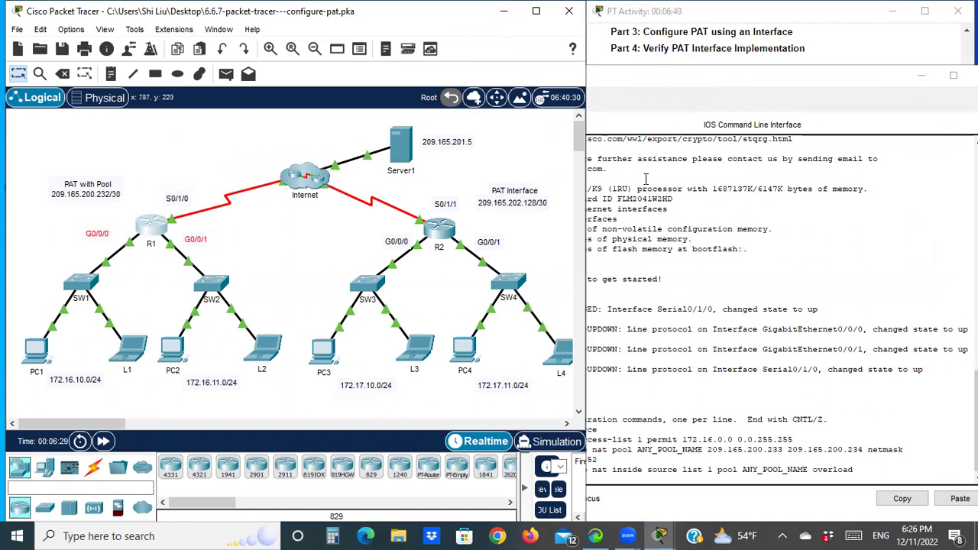
Step: Configure R1's serial interface s0/1/0 with ip nat outside
left_click(730, 86)
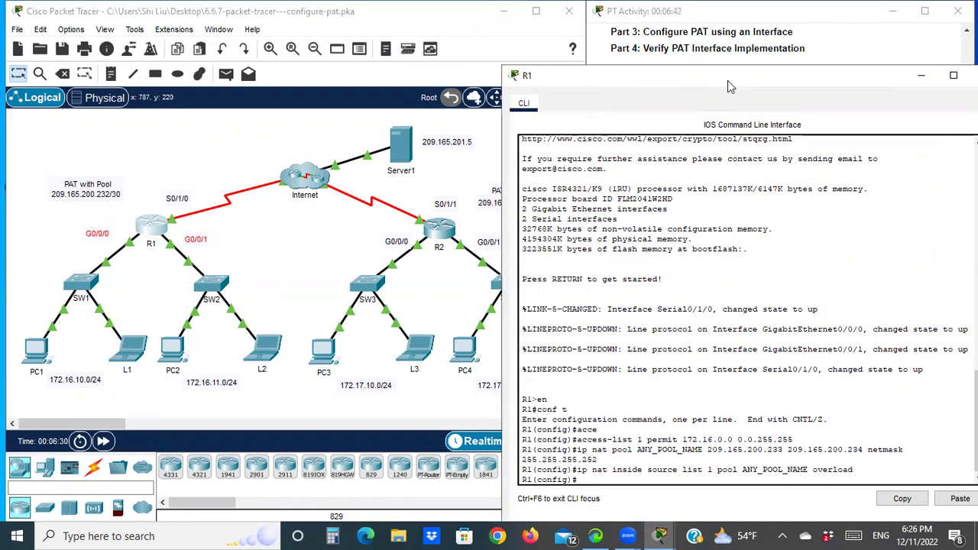
left_click_drag(729, 87, 638, 30)
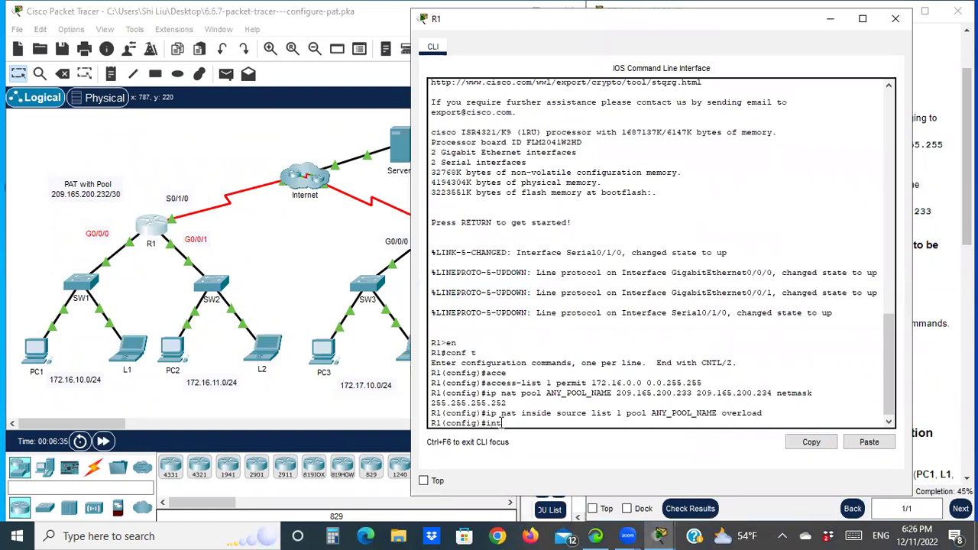
type("int s0/1/0")
key("Return")
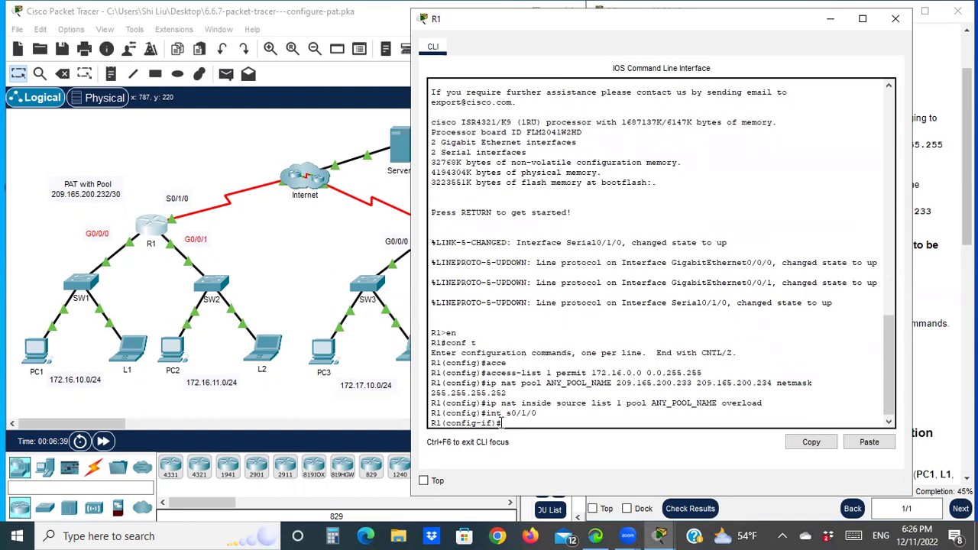
type("ip")
type(" nat ous")
type("side")
key("Return")
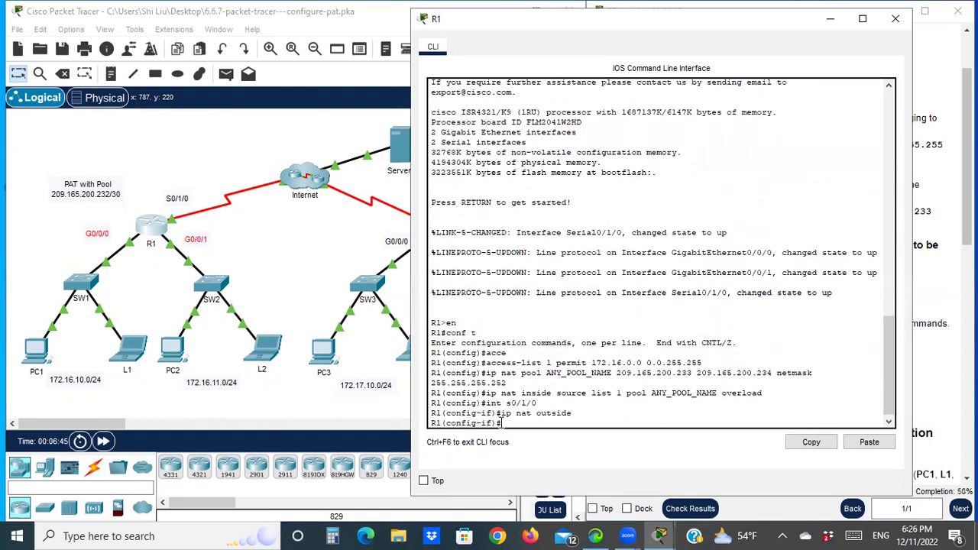
Step: Configure R1's interface g0/0/0 with ip nat inside
type("int g0/0/0")
key("Return")
type("ip nat in")
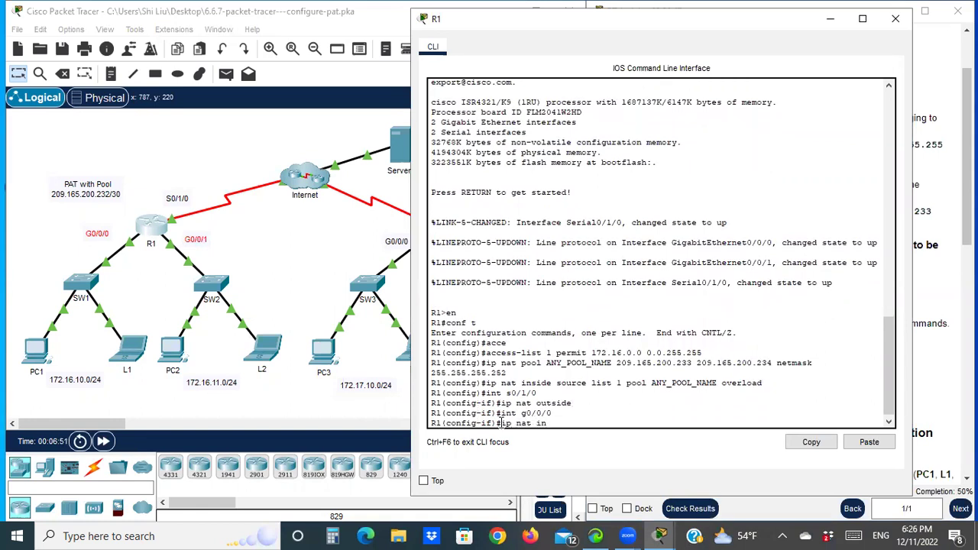
type("side")
key("Return")
Step: Configure R1's interface g0/0/1 with ip nat inside
type("int g0/")
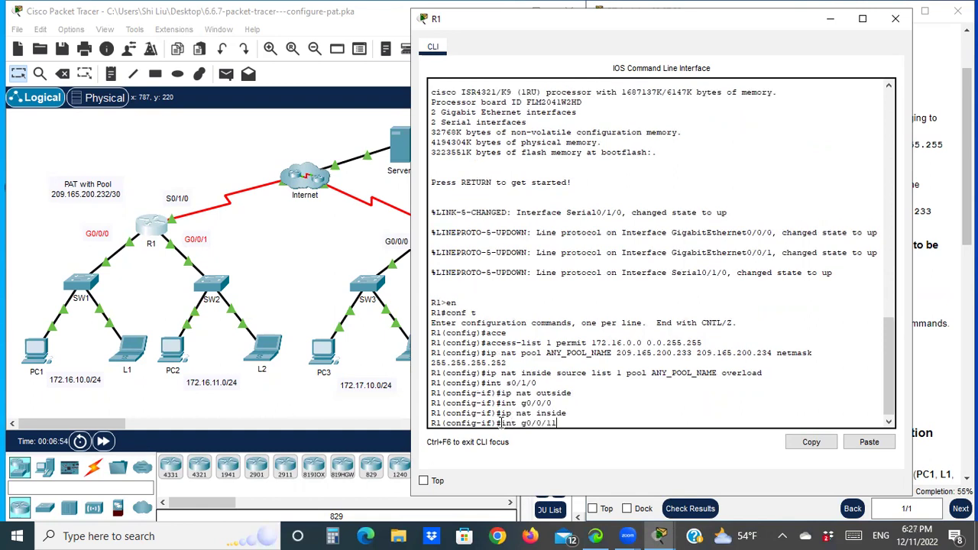
type("0/11")
key("BackSpace")
key("Return")
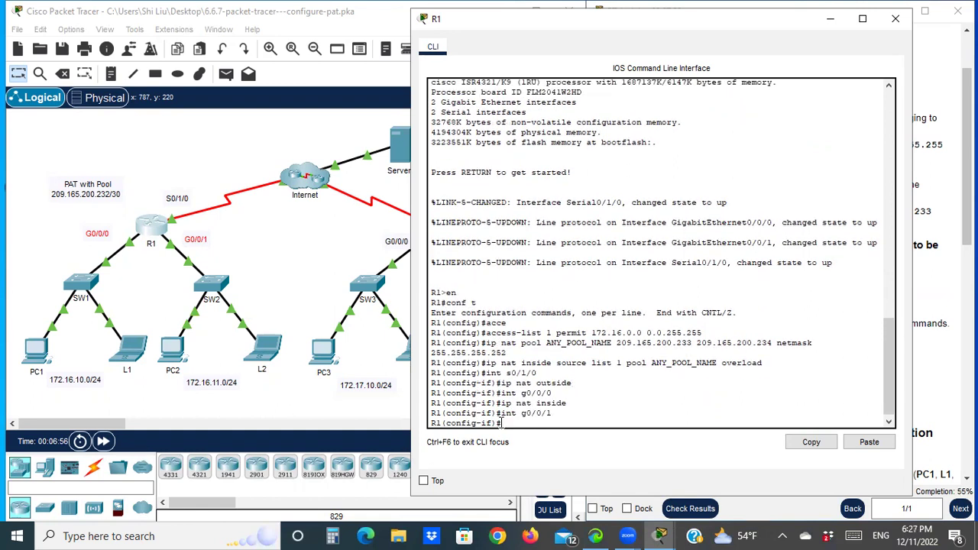
type("ip nat inside")
key("Return")
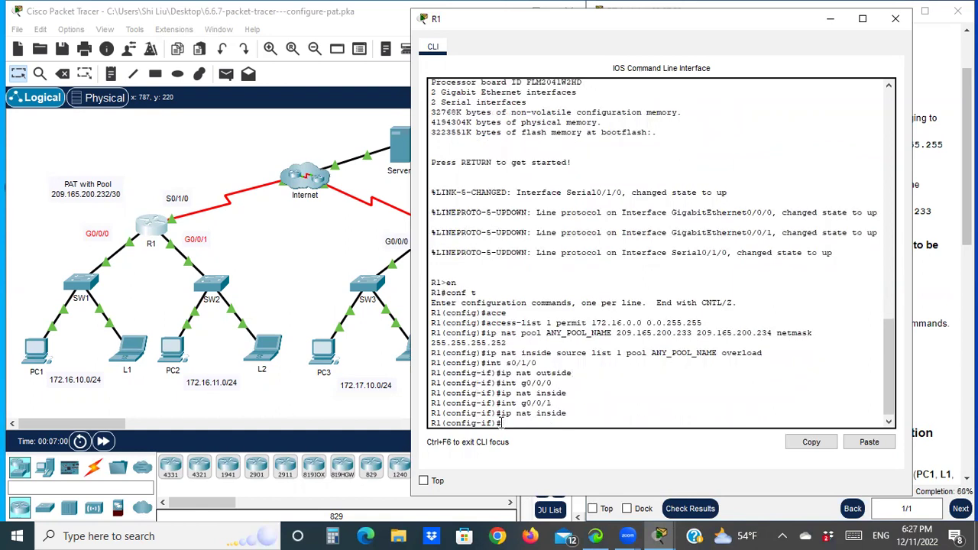
Step: Read the Part 2 verification instructions and locate PC1, L1, PC2, L2 and Server1 with its address in the topology
left_click_drag(703, 24, 345, 96)
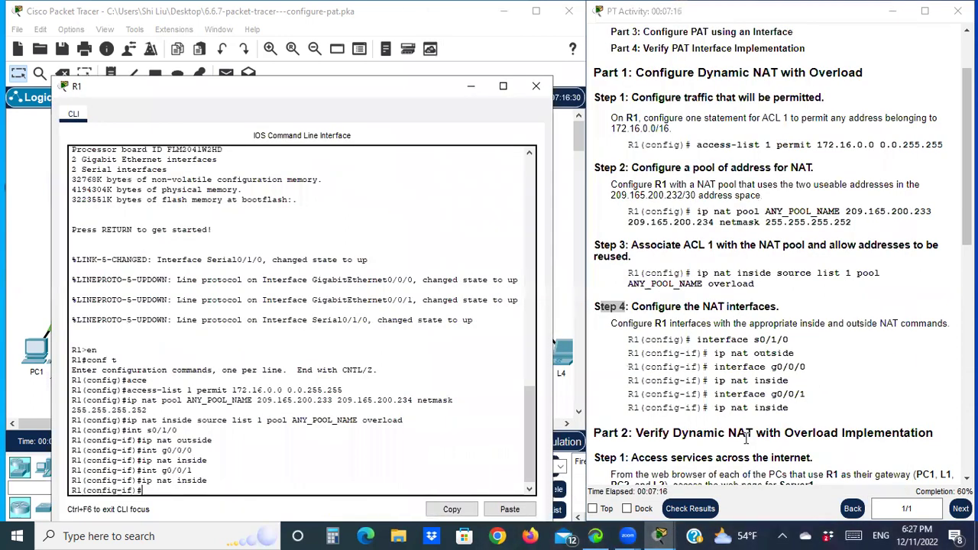
scroll(738, 362, "down", 3)
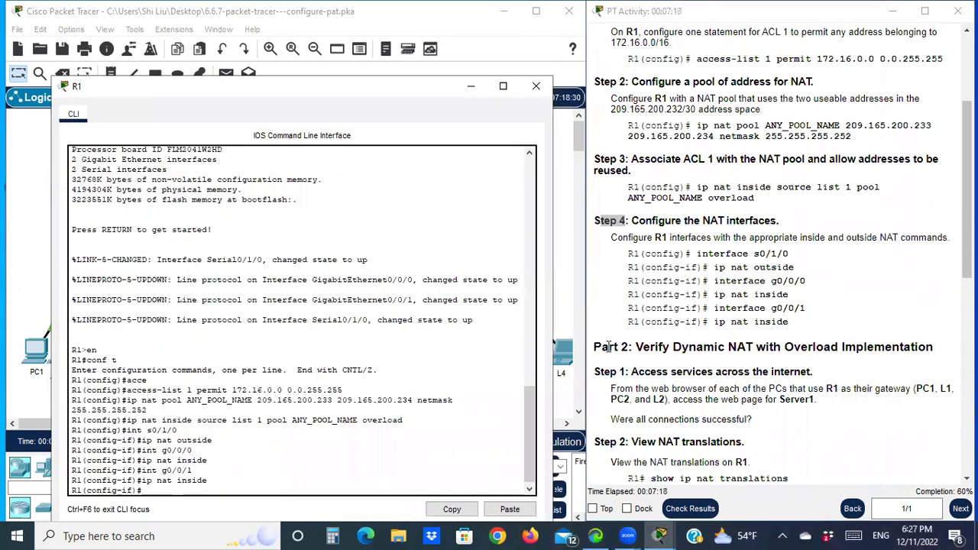
left_click_drag(609, 347, 636, 348)
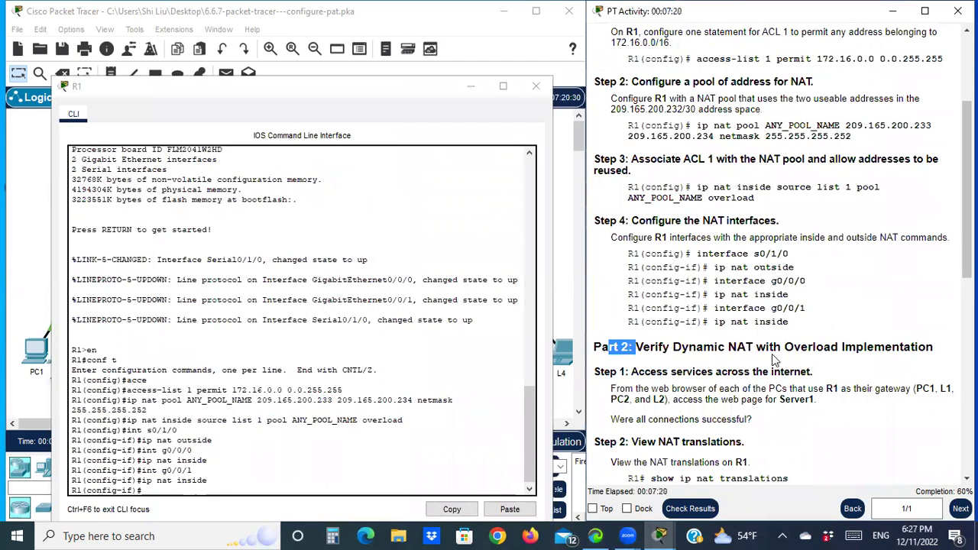
scroll(899, 356, "down", 1)
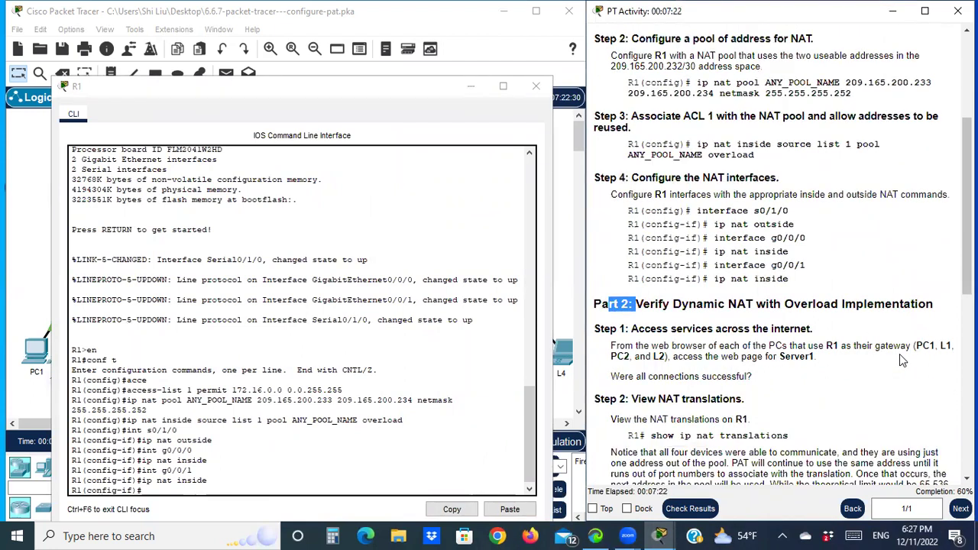
scroll(902, 336, "down", 1)
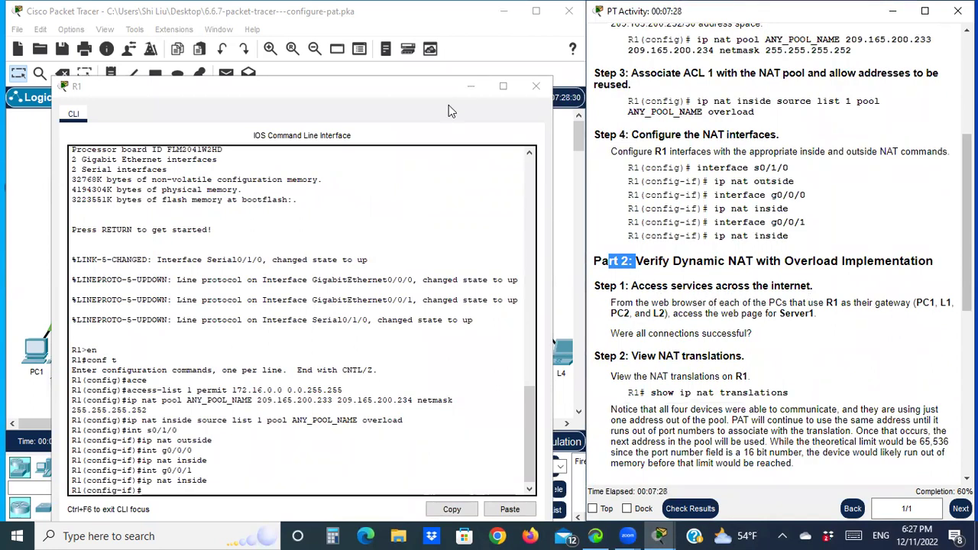
left_click(471, 85)
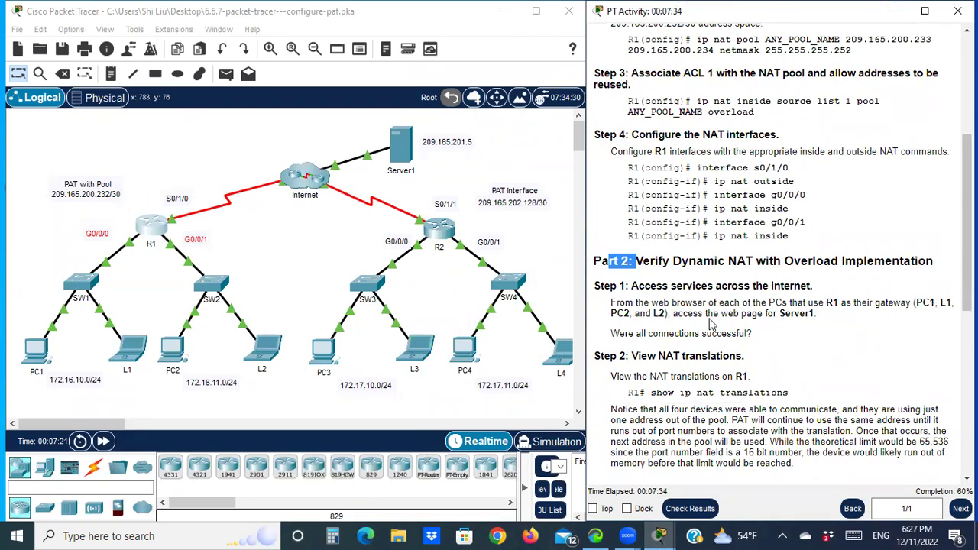
left_click_drag(17, 322, 295, 394)
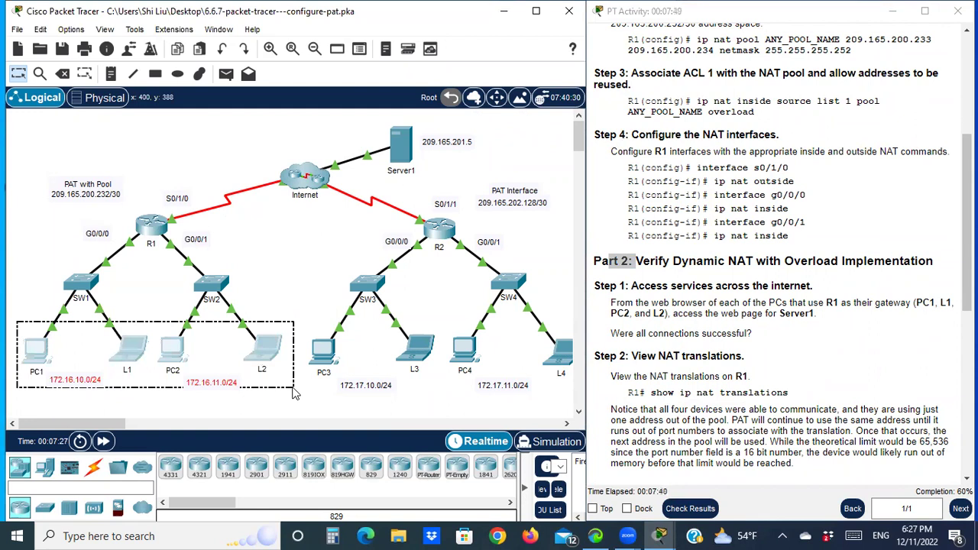
left_click_drag(295, 394, 295, 393)
left_click_drag(375, 123, 421, 186)
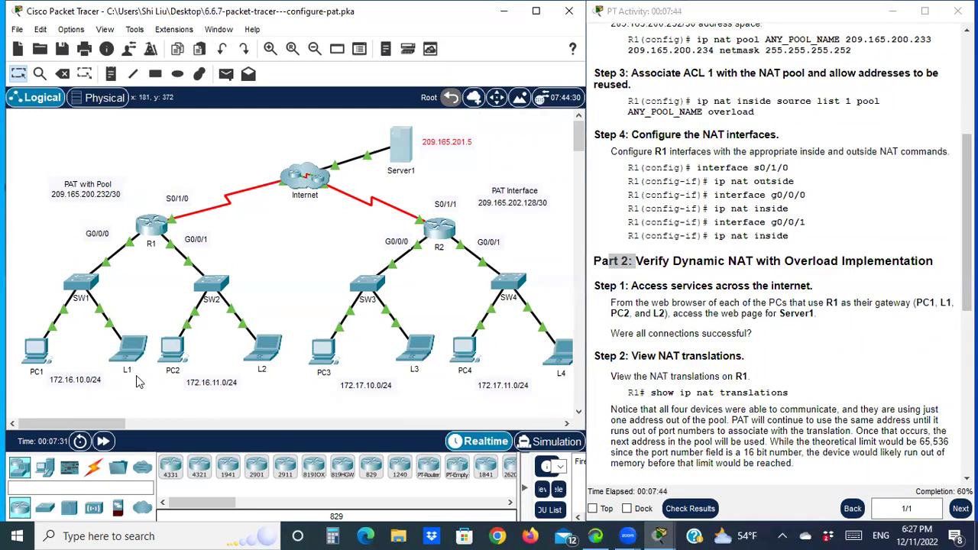
Step: Open PC1's web browser and enter Server1's address 209.165.201.5 as the URL
left_click(75, 363)
left_click(34, 351)
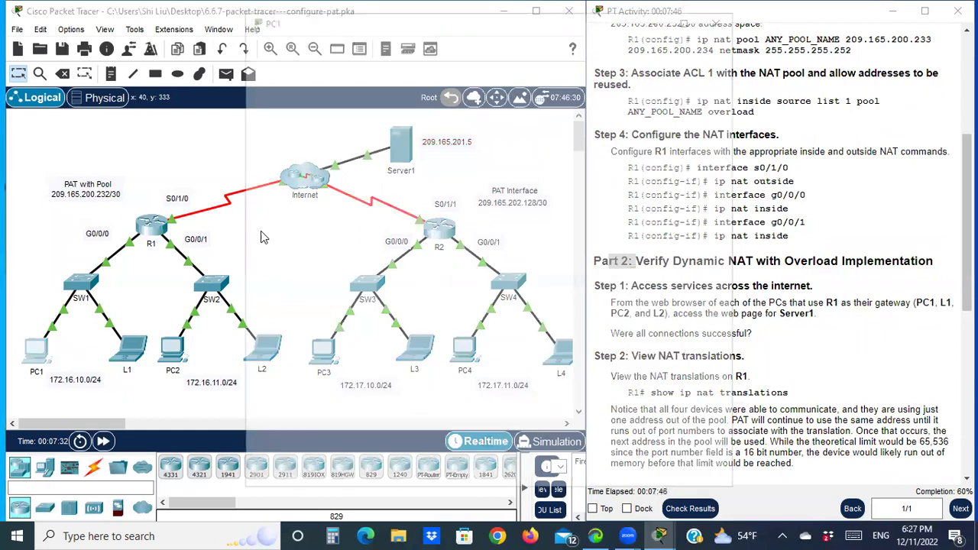
left_click(648, 113)
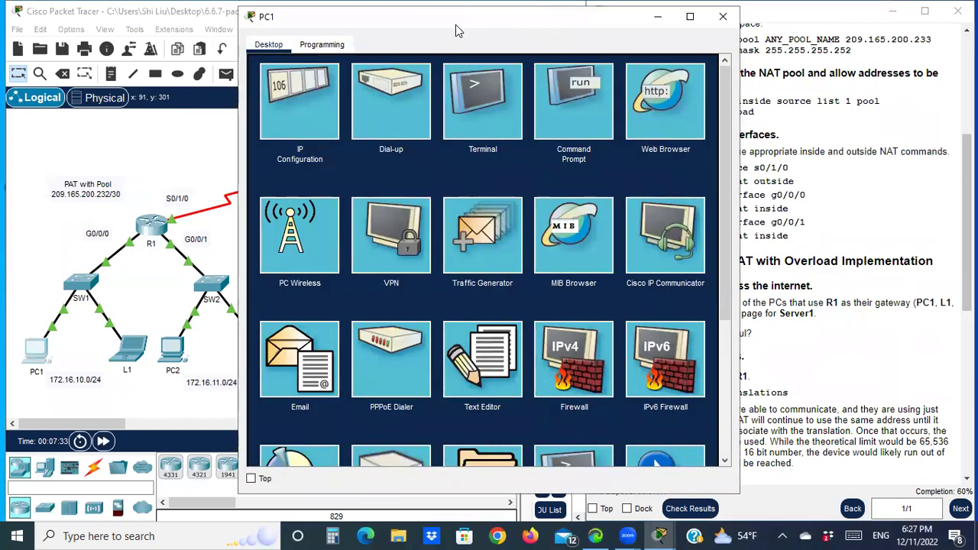
left_click_drag(452, 27, 708, 24)
left_click(605, 84)
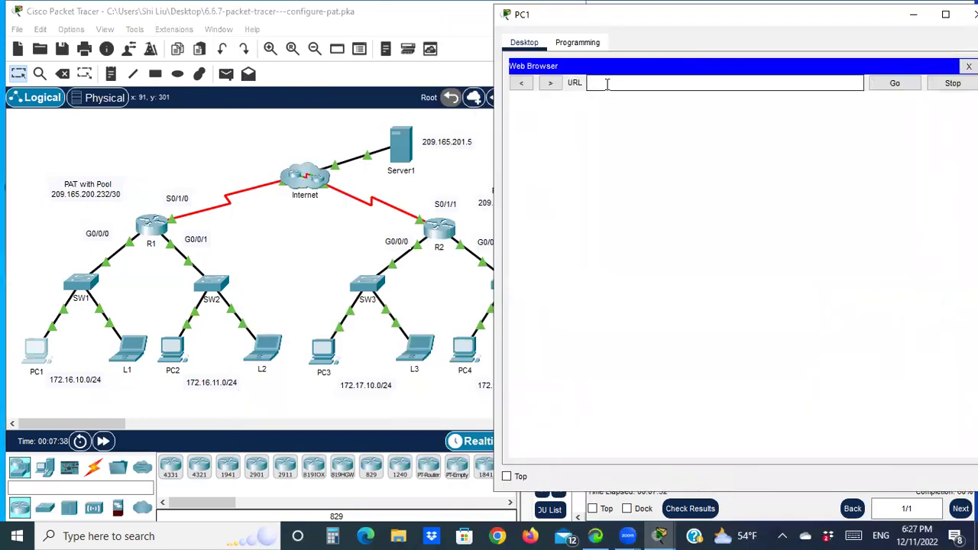
type("209.165.201.5")
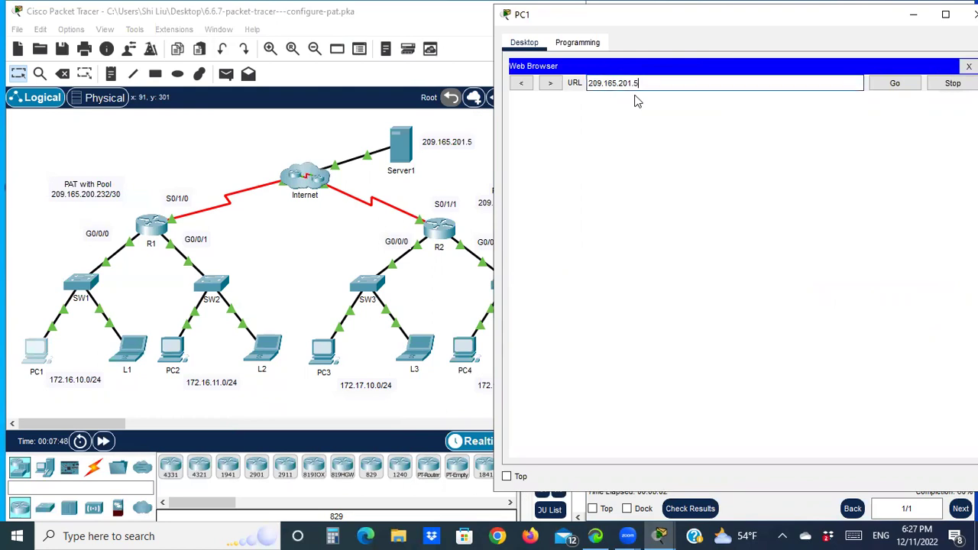
Step: Copy the address 209.165.201.5, load Server1's web page on PC1, and close PC1's window
left_click_drag(640, 84, 588, 84)
right_click(599, 84)
left_click(642, 148)
left_click(892, 86)
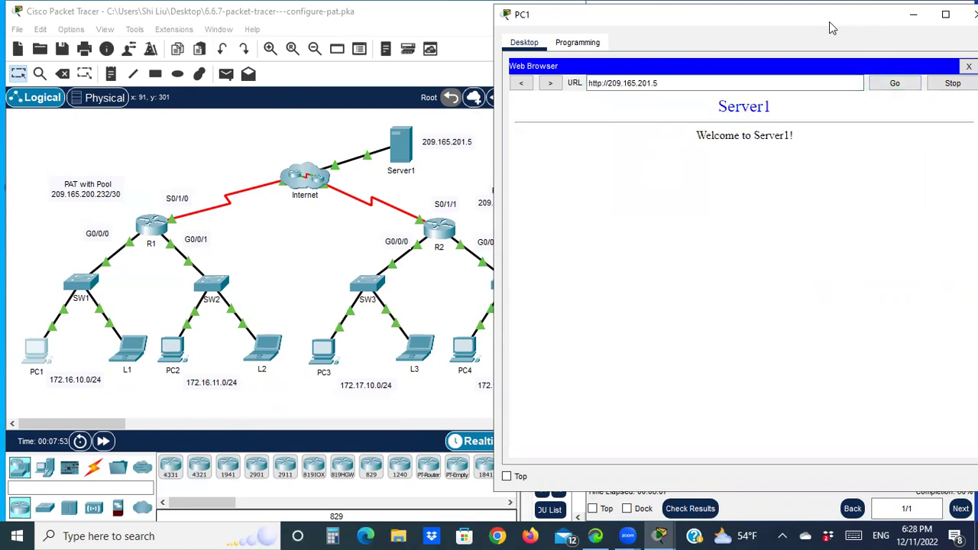
left_click_drag(568, 15, 484, 39)
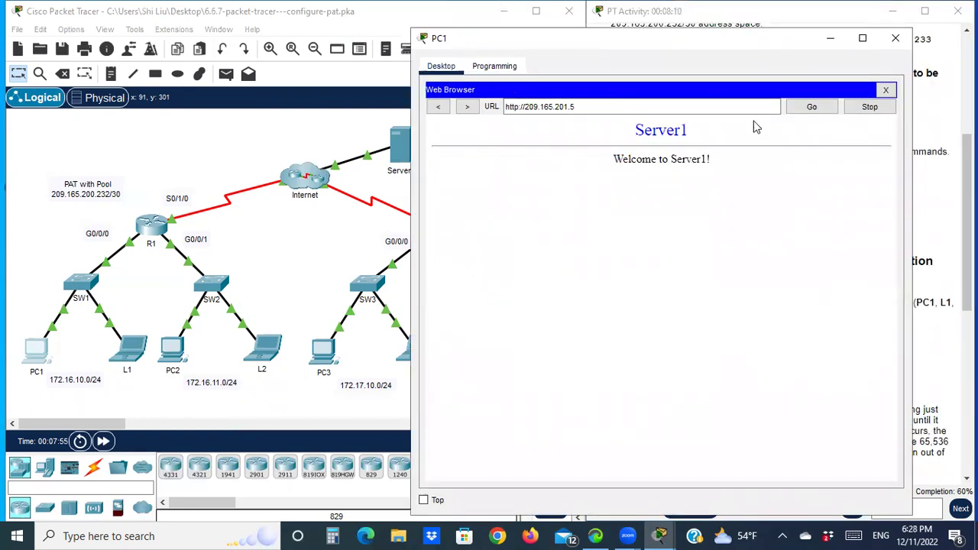
left_click(896, 38)
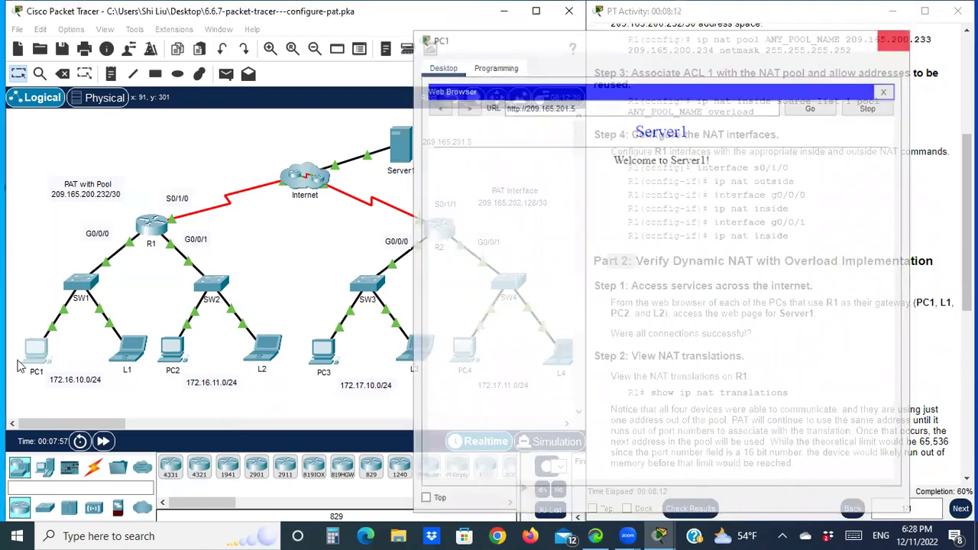
Step: Load Server1's web page at 209.165.201.5 in L1's web browser, using the copied address, and close L1
left_click(131, 345)
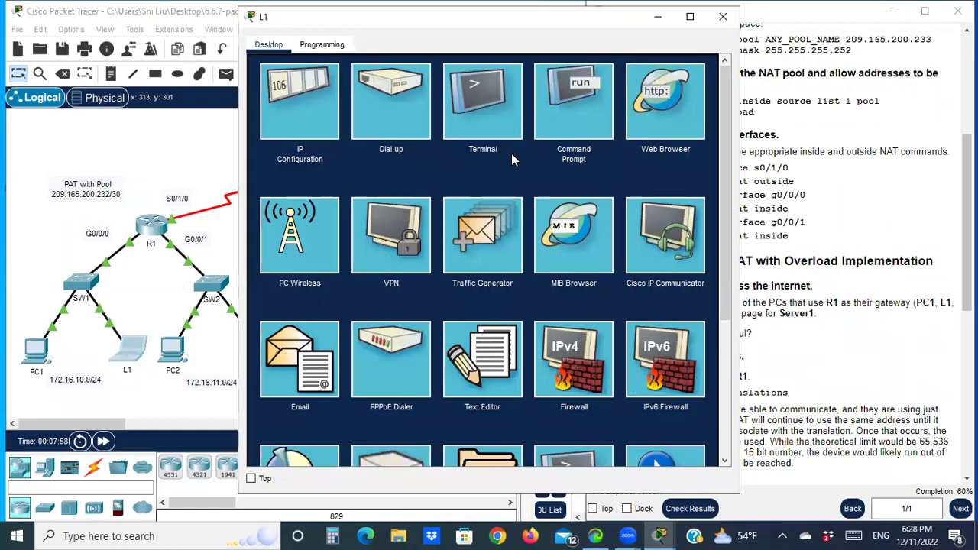
right_click(447, 84)
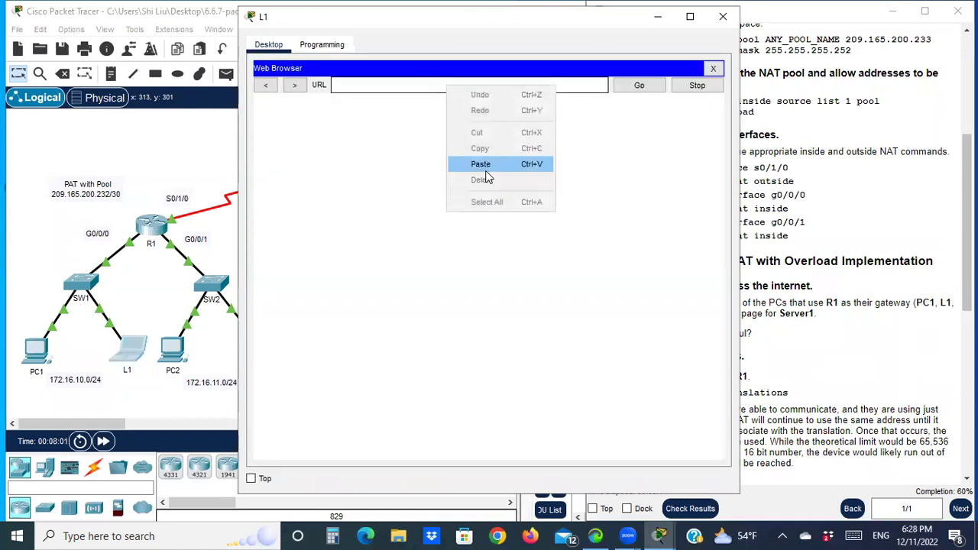
left_click(486, 165)
left_click(639, 85)
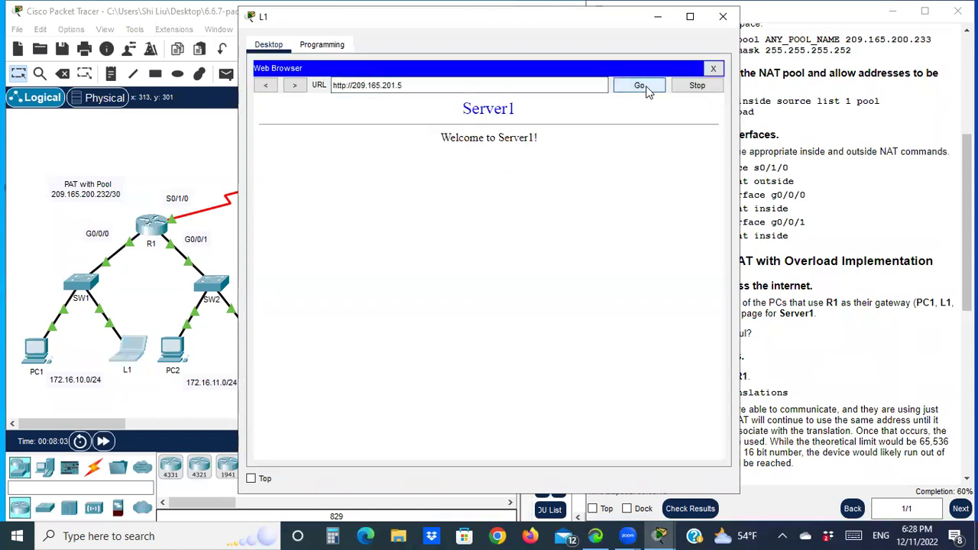
left_click(723, 16)
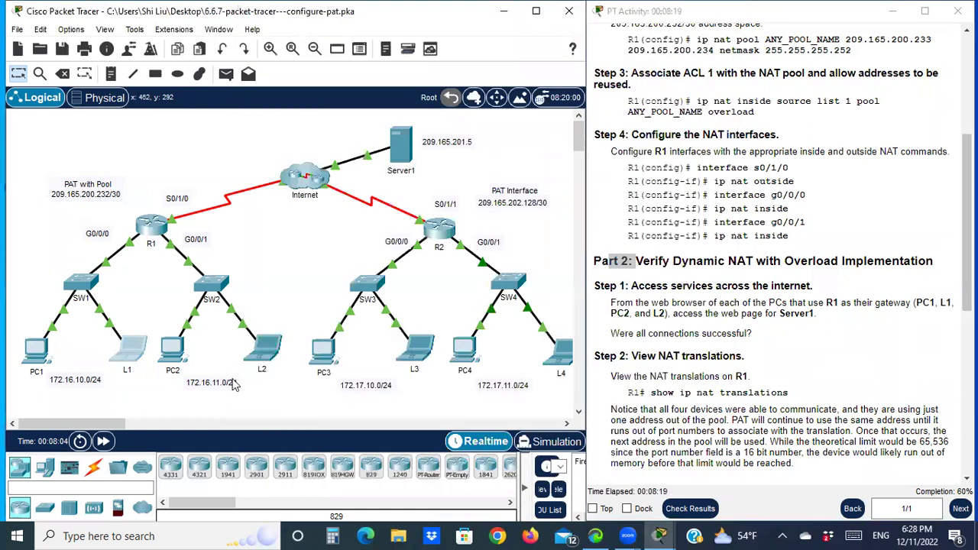
Step: Load Server1's web page at 209.165.201.5 in PC2's web browser, using the copied address, and close PC2
left_click(172, 350)
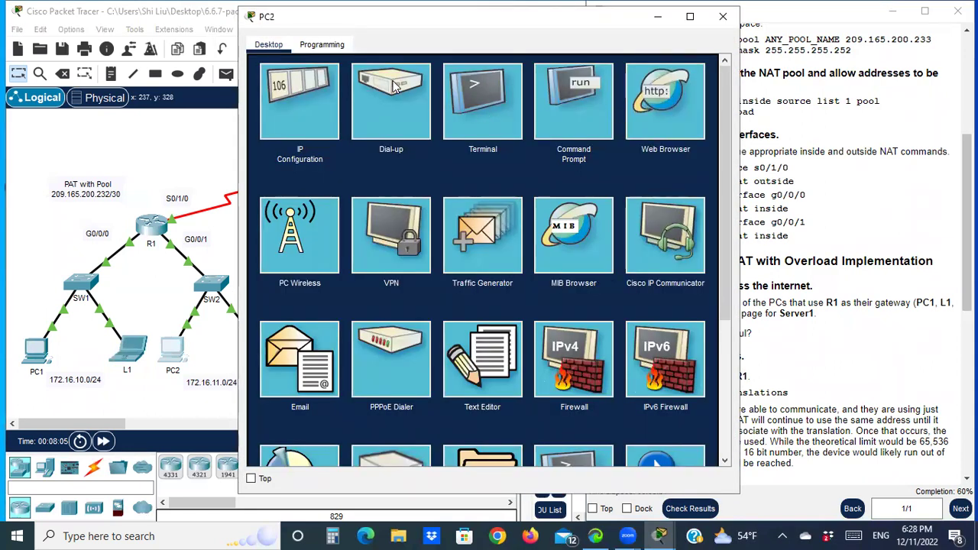
key("ctrl+v")
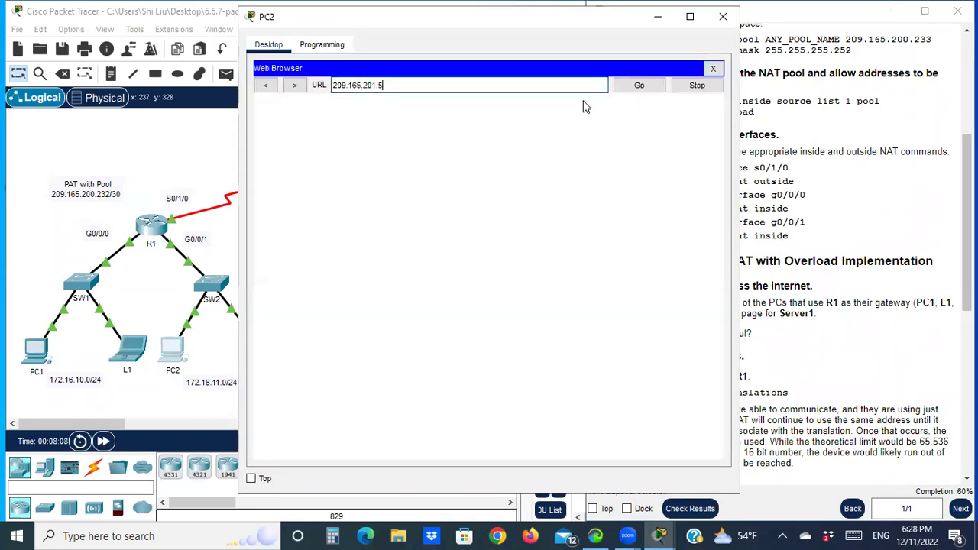
left_click(630, 84)
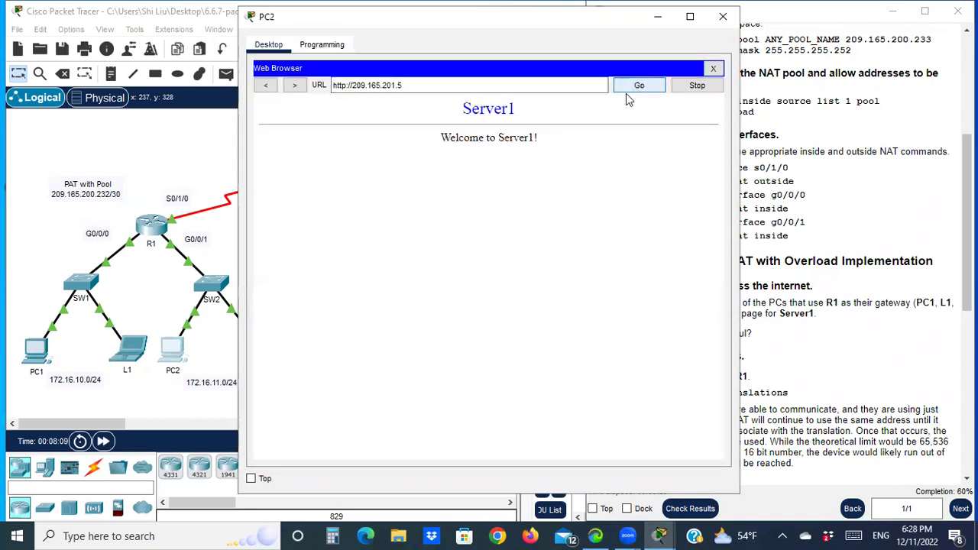
left_click(723, 16)
Step: Load Server1's web page at 209.165.201.5 in L2's web browser, using the copied address, and close L2
left_click(261, 354)
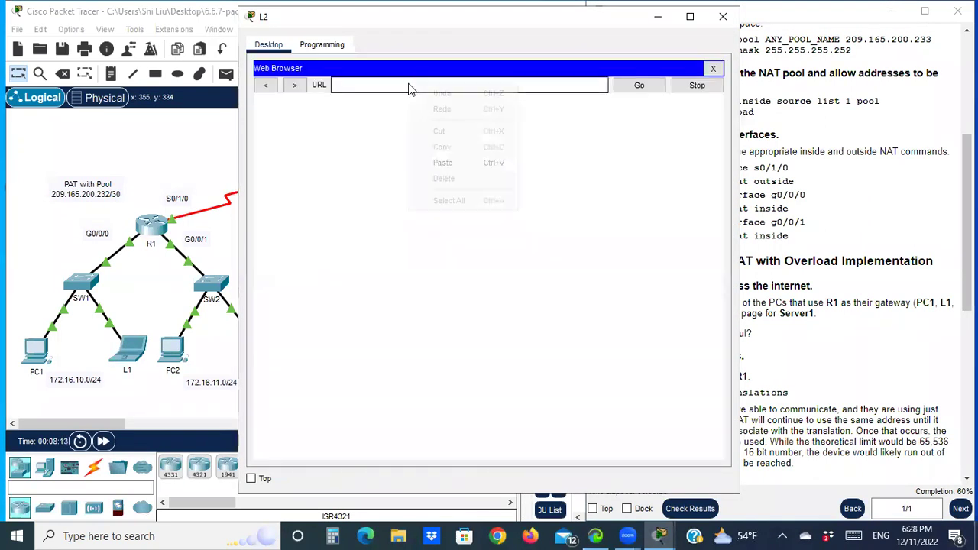
right_click(410, 86)
left_click(459, 164)
left_click(634, 87)
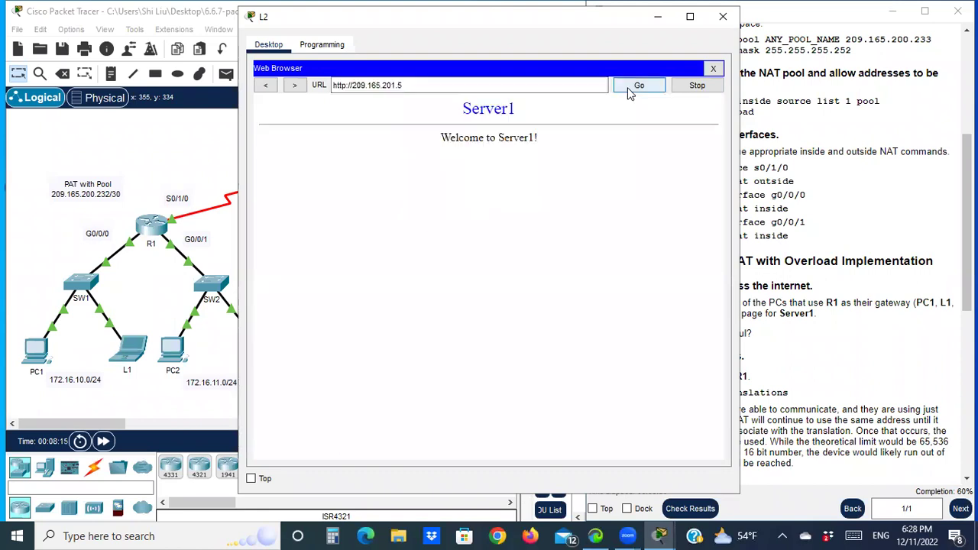
left_click(721, 16)
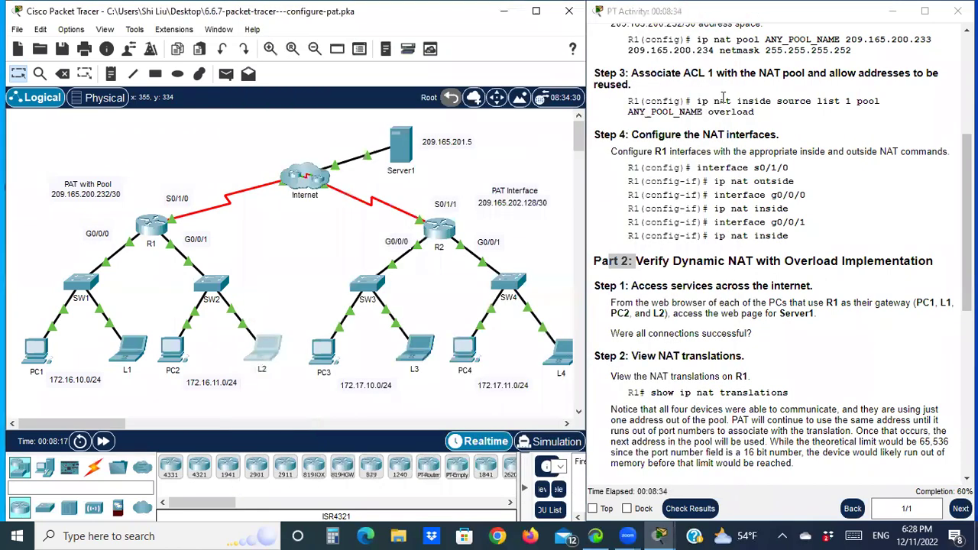
Step: Read the instructions for viewing NAT translations, and return R1's command line from interface configuration to privileged EXEC mode with end
left_click_drag(625, 333, 752, 335)
scroll(824, 288, "down", 3)
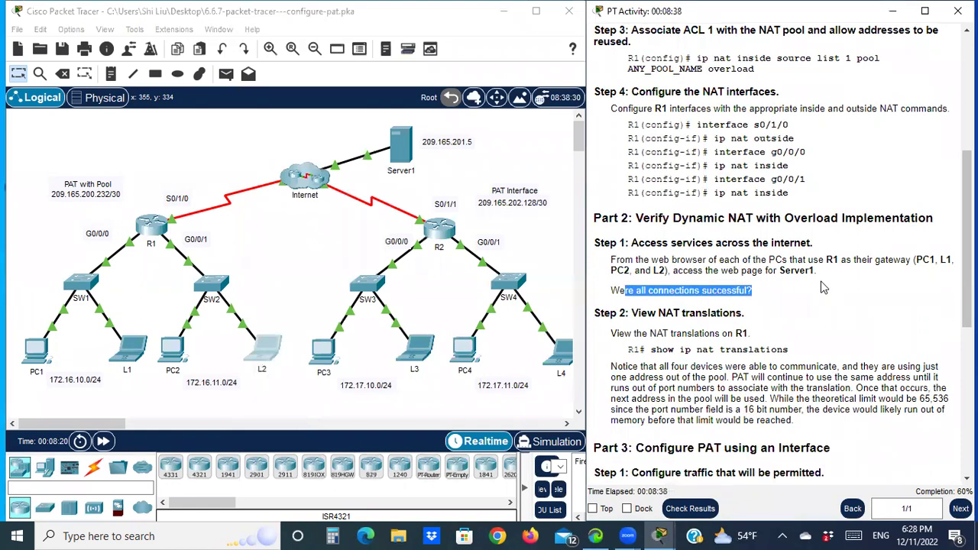
left_click_drag(610, 230, 758, 239)
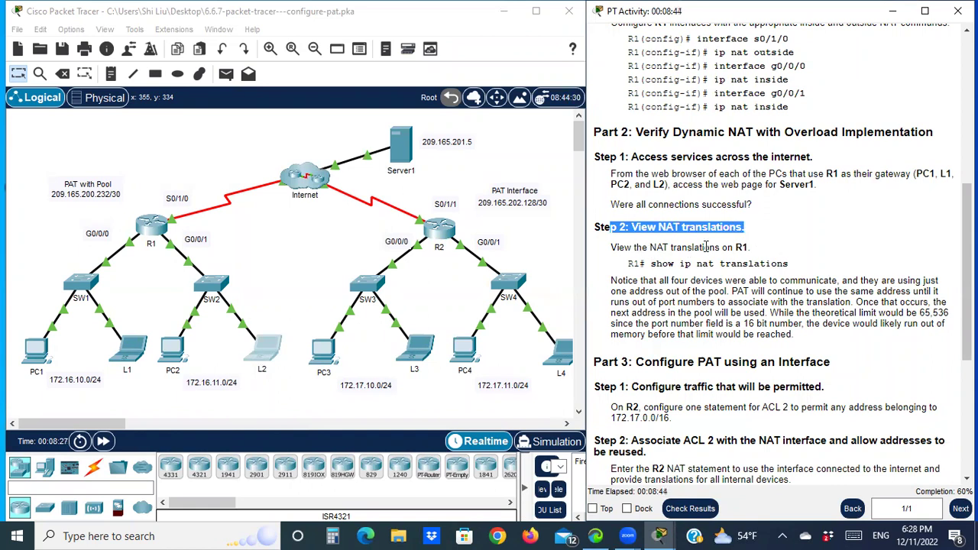
left_click(151, 224)
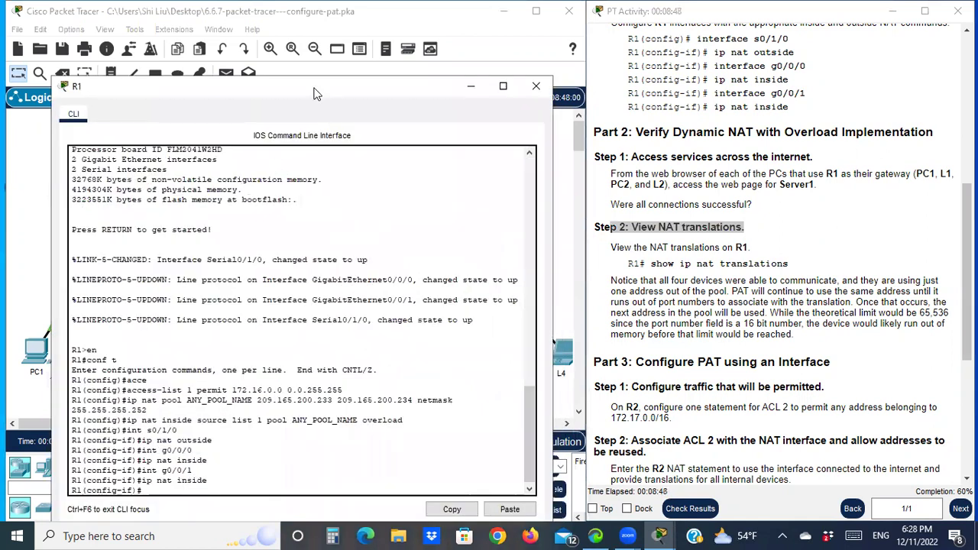
left_click_drag(316, 90, 313, 34)
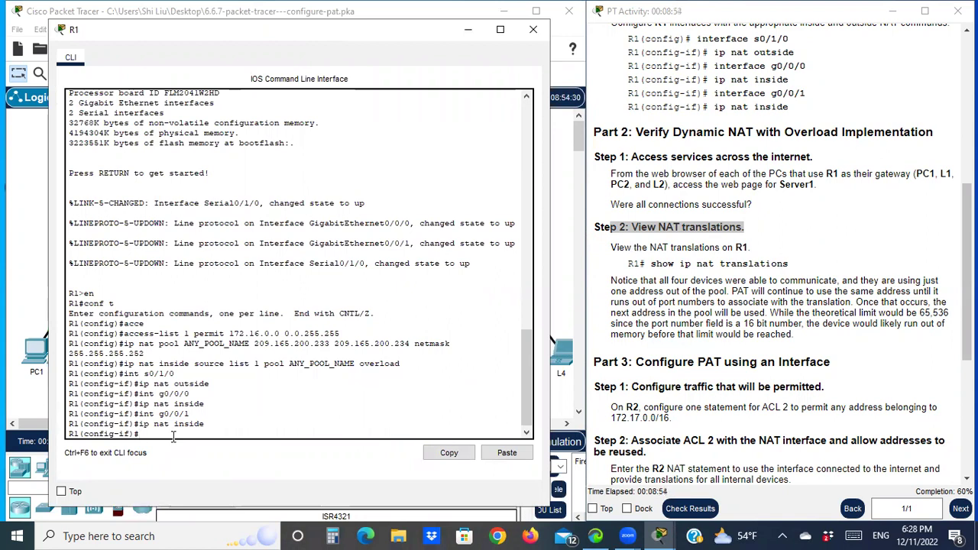
type("nd")
key("Return")
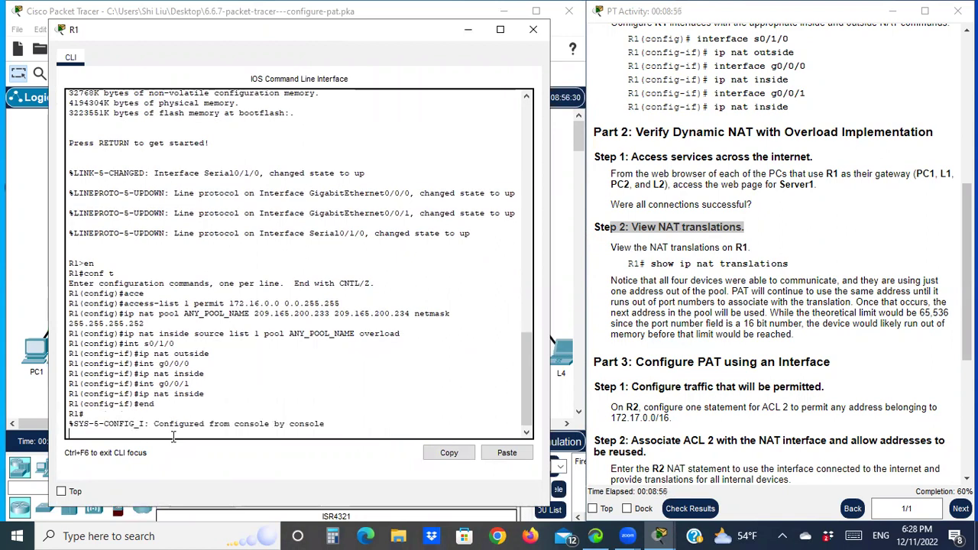
Step: Display R1's NAT translation table with sh ip nat translations
type("sh ip nat")
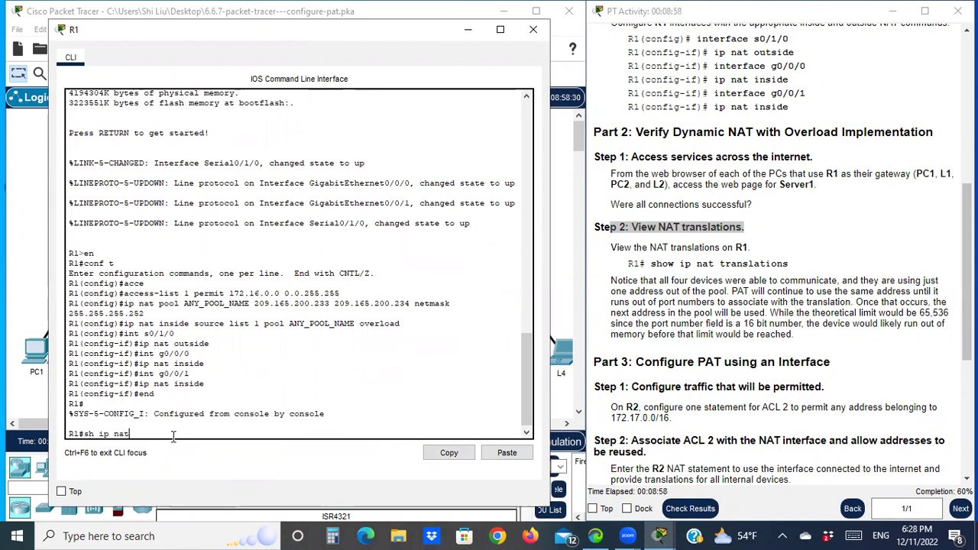
type(" trans")
key("Tab")
key("Return")
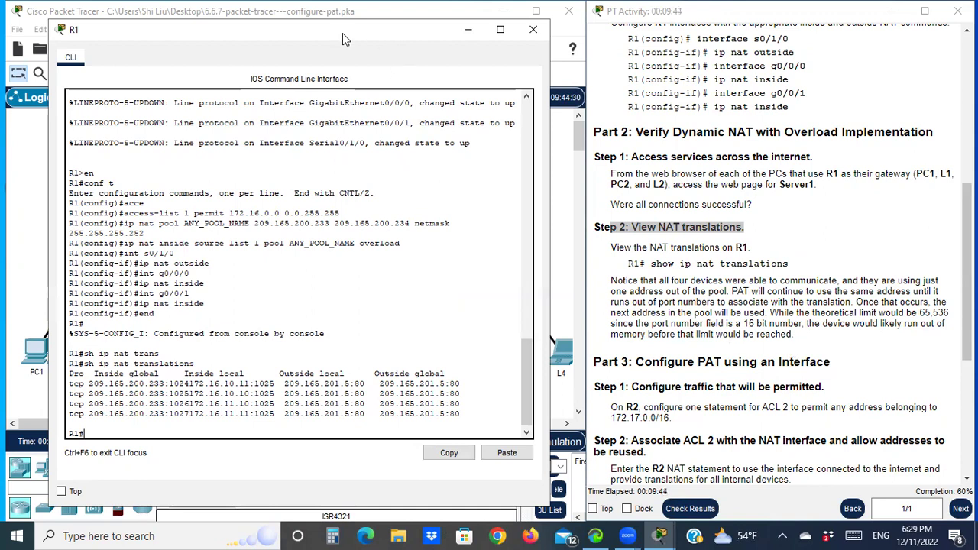
Step: Compare PC1's IPv4 address in its IP configuration with the inside local addresses in R1's translation table, and close PC1
left_click_drag(343, 32, 745, 22)
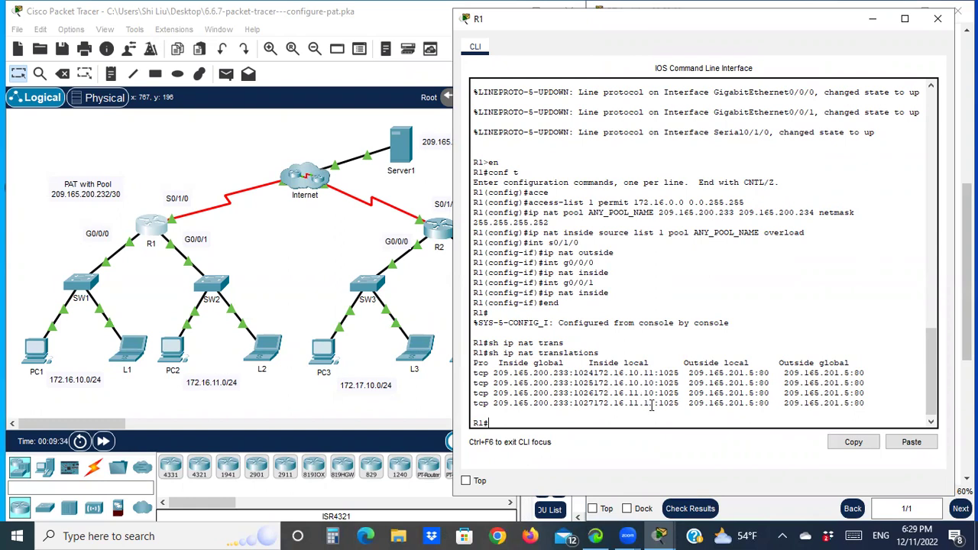
left_click_drag(13, 333, 218, 344)
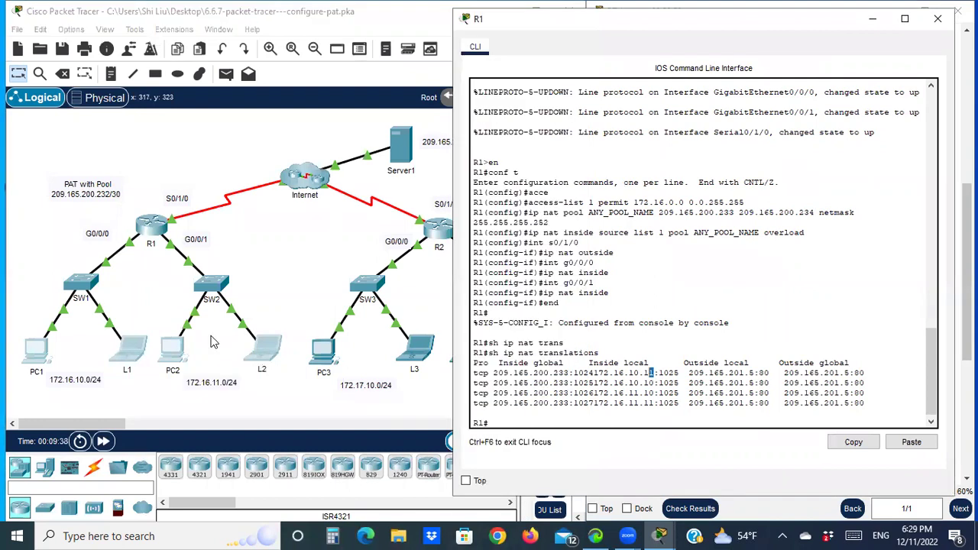
left_click(78, 351)
left_click(37, 350)
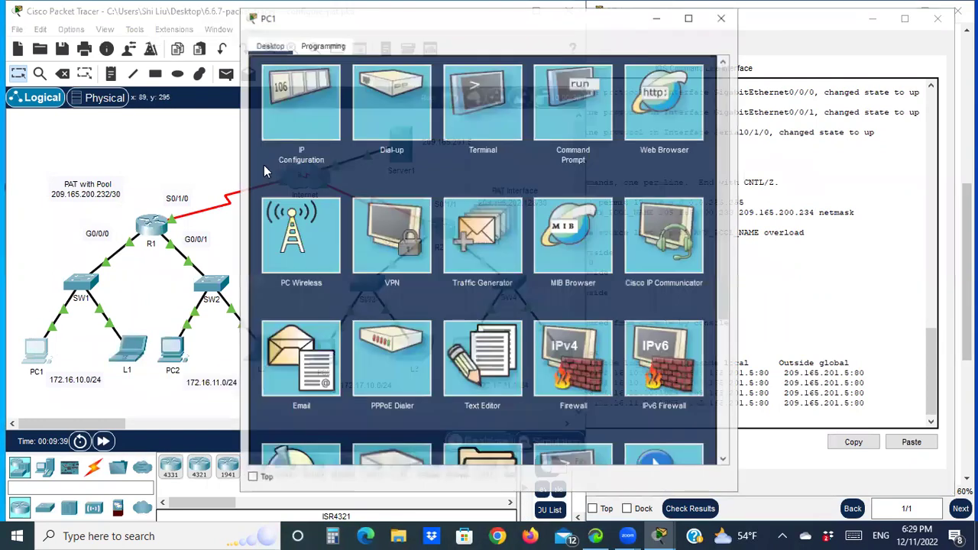
left_click(290, 111)
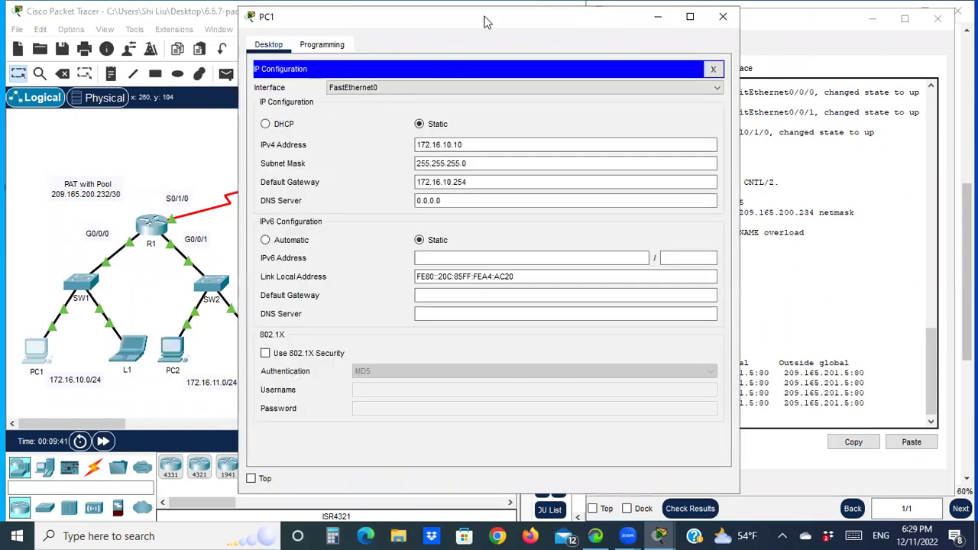
left_click_drag(488, 21, 269, 33)
left_click(203, 156)
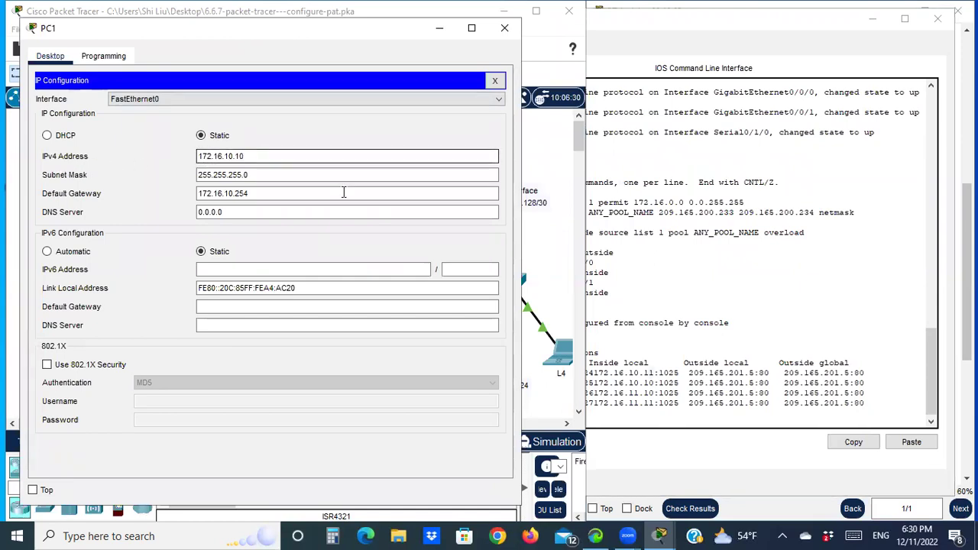
left_click(653, 305)
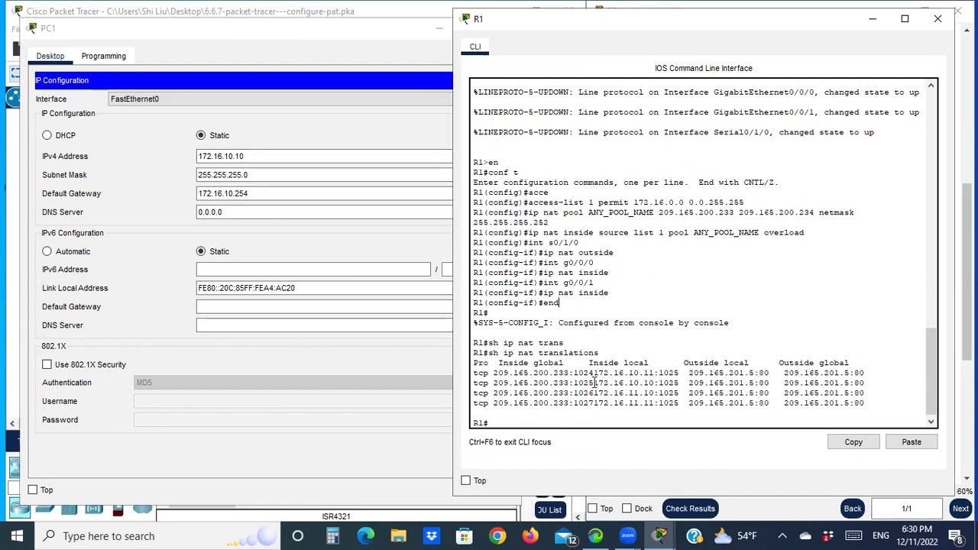
left_click_drag(594, 383, 654, 383)
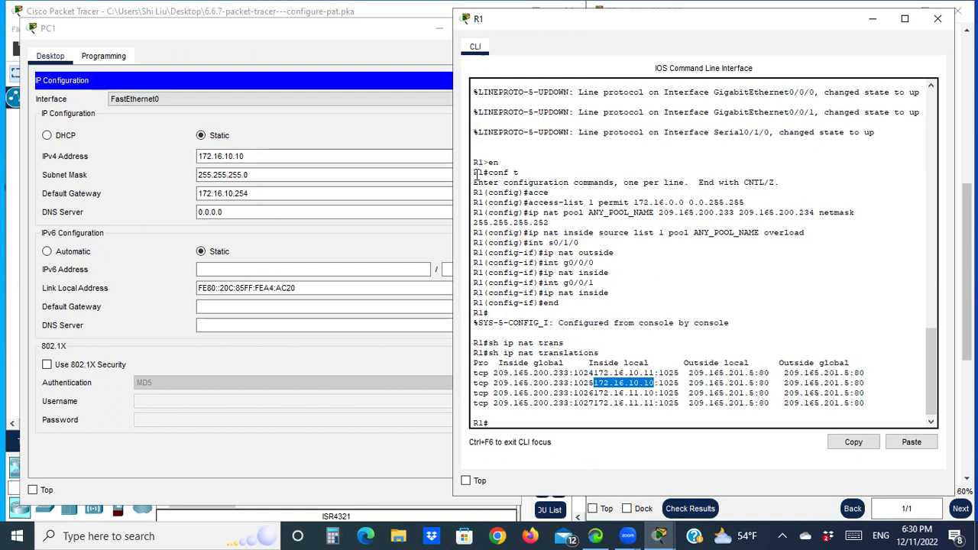
left_click(304, 35)
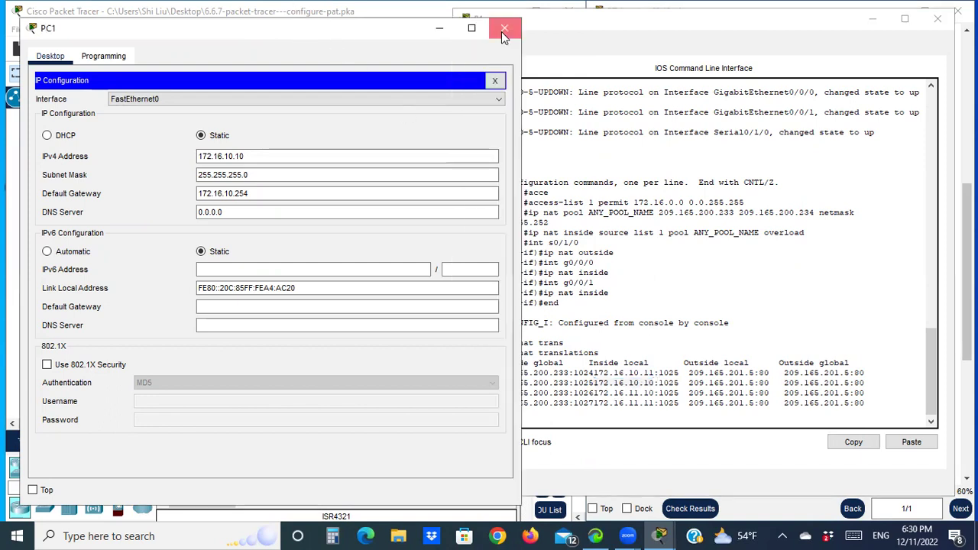
left_click(501, 31)
Step: Compare L1's IPv4 address in its IP configuration with the inside local addresses in R1's translation table
left_click(135, 349)
left_click(135, 349)
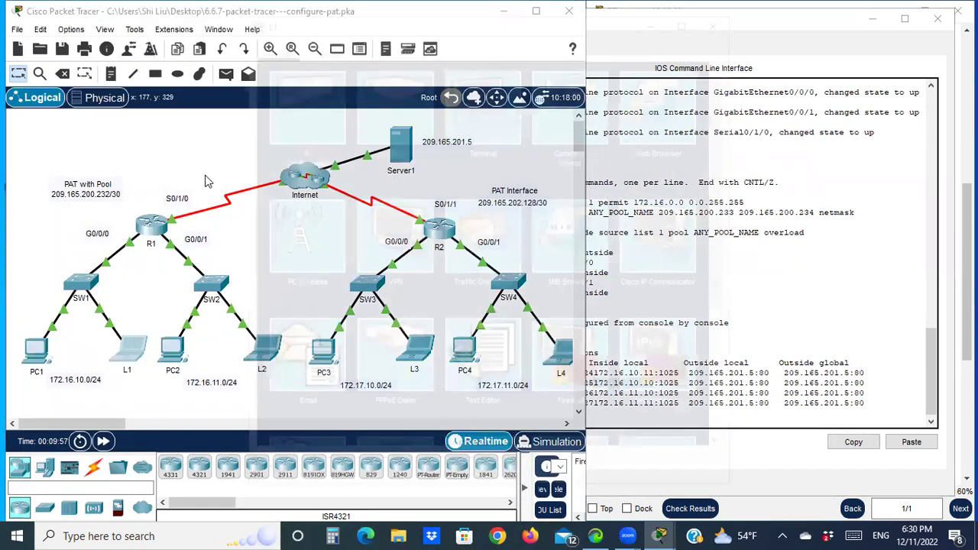
left_click(333, 90)
left_click_drag(417, 23, 209, 57)
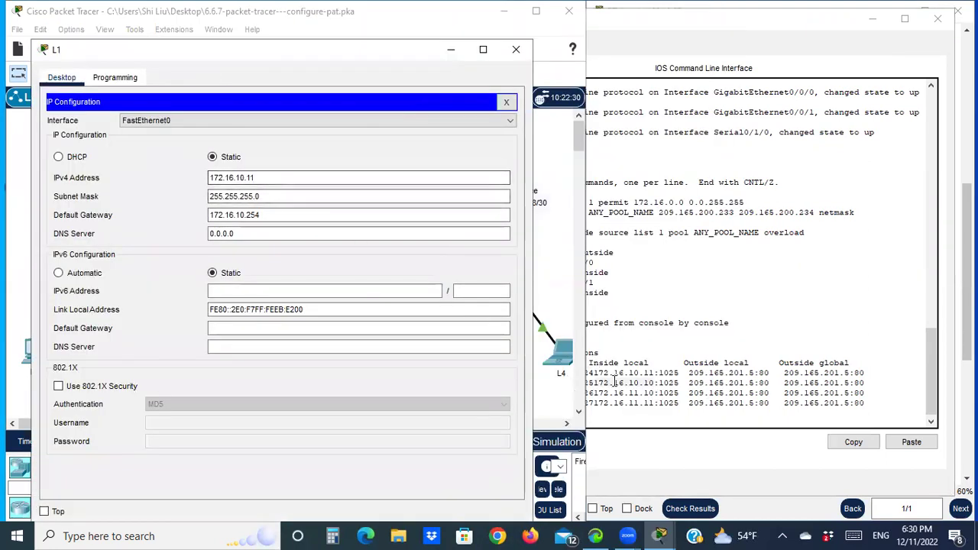
left_click_drag(594, 373, 660, 375)
left_click(379, 53)
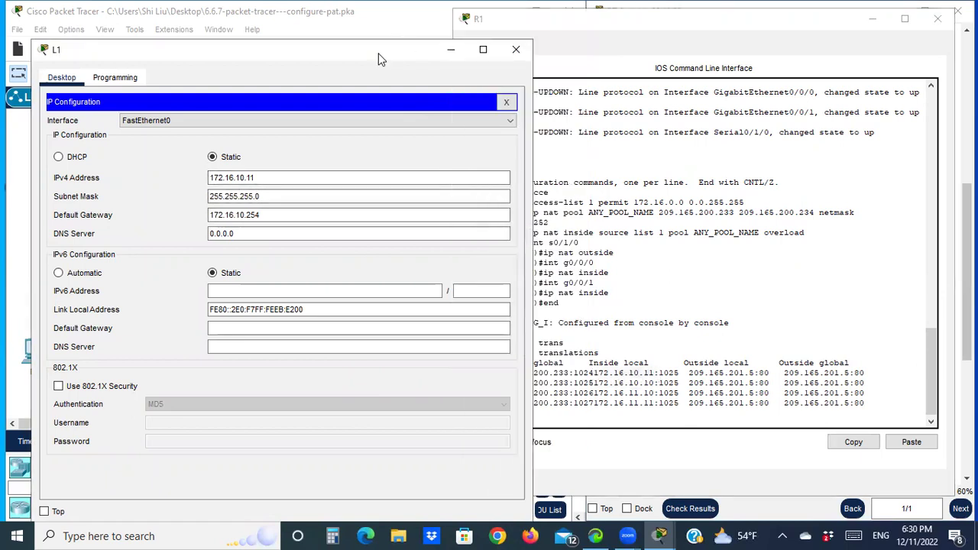
Step: Close L1, compare PC2's IPv4 address in its IP configuration with the inside local addresses in R1's translation table, and close PC2
left_click(510, 48)
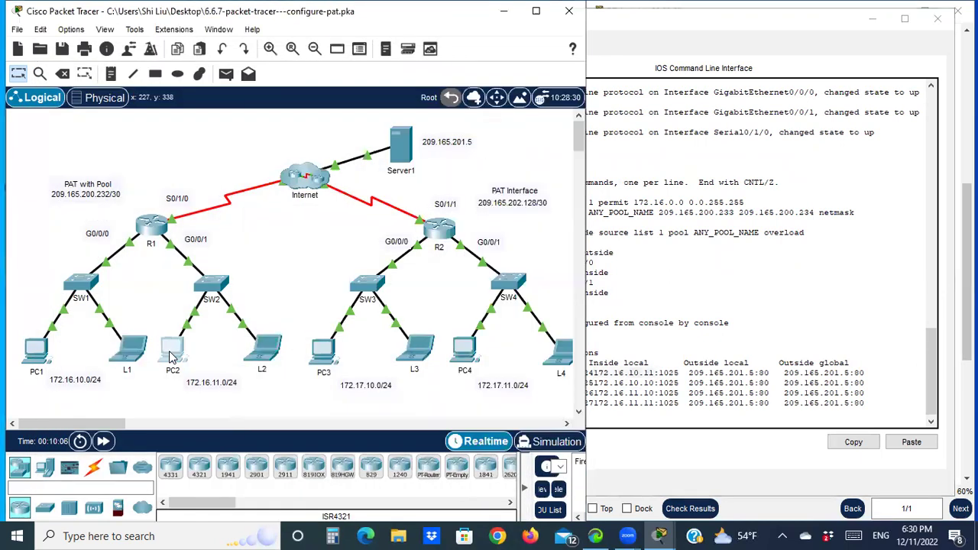
left_click(174, 341)
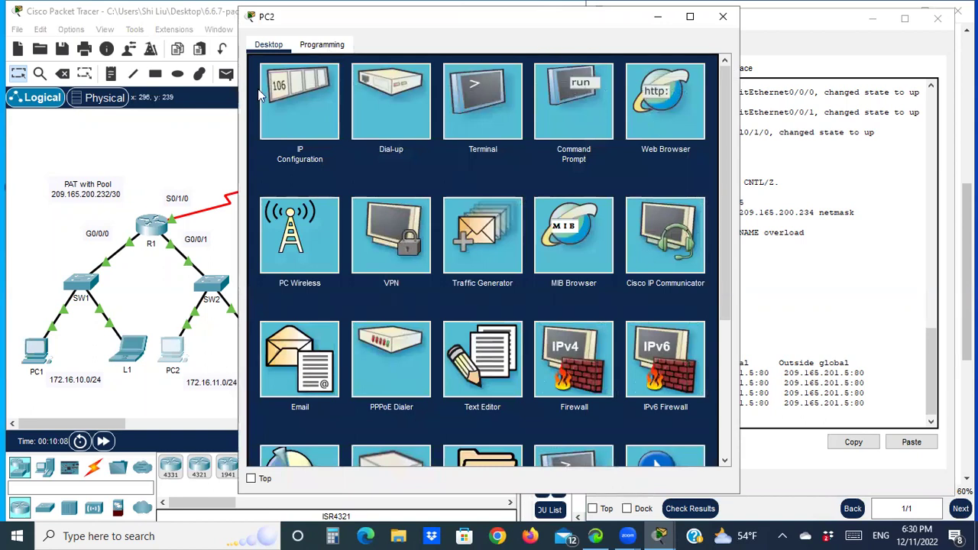
left_click(304, 106)
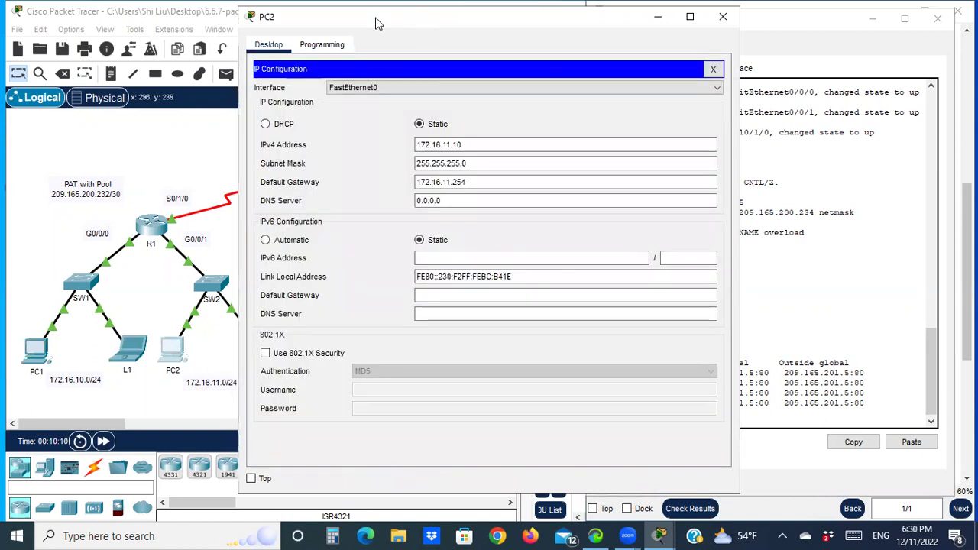
left_click_drag(375, 22, 129, 39)
left_click(204, 163)
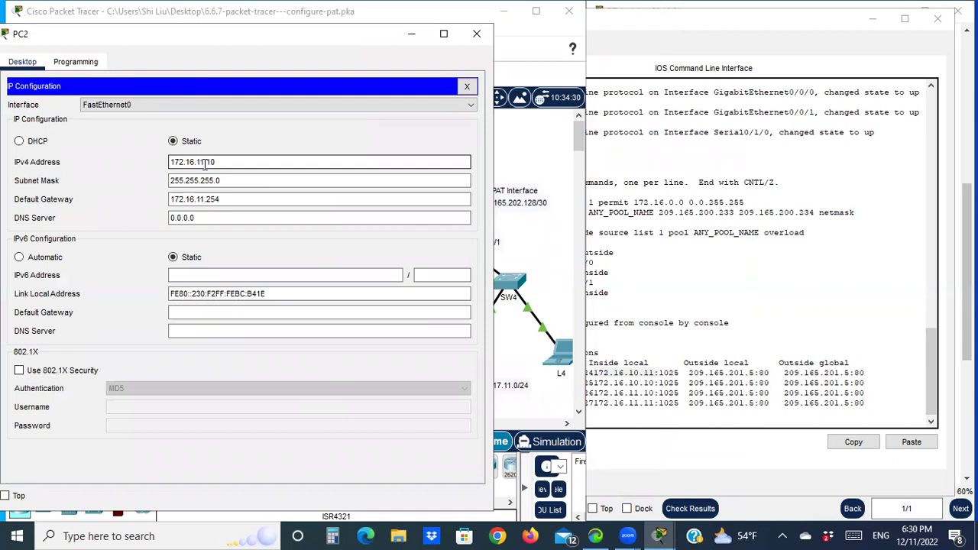
left_click(599, 395)
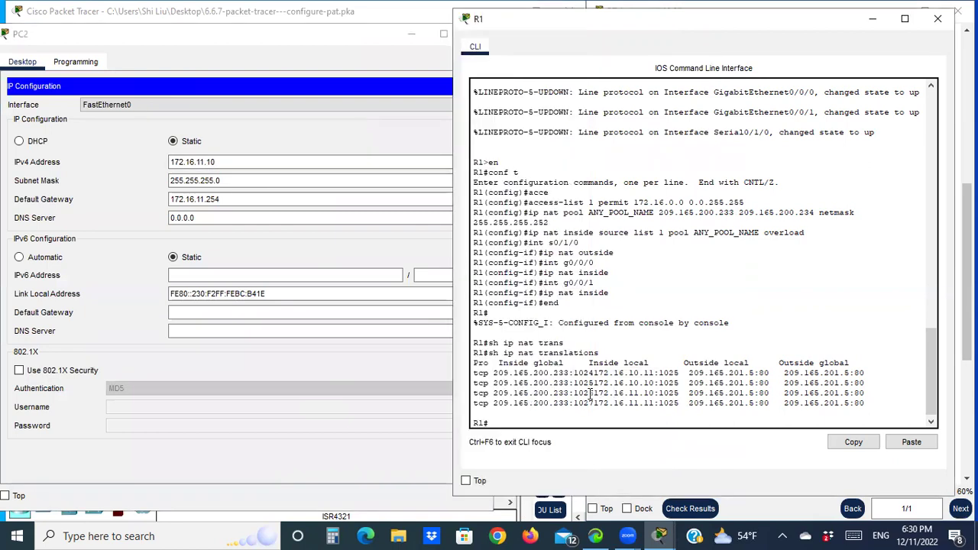
left_click_drag(593, 394, 659, 393)
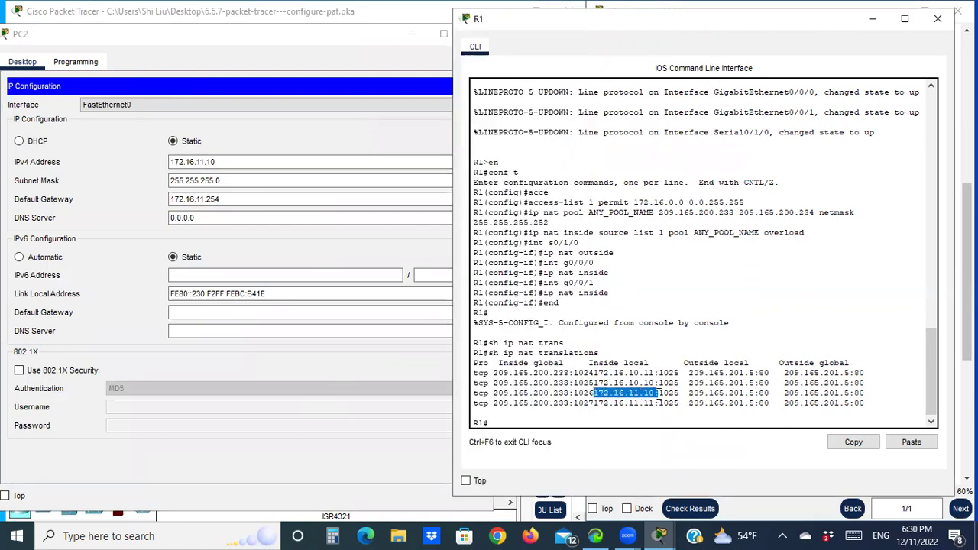
left_click(449, 38)
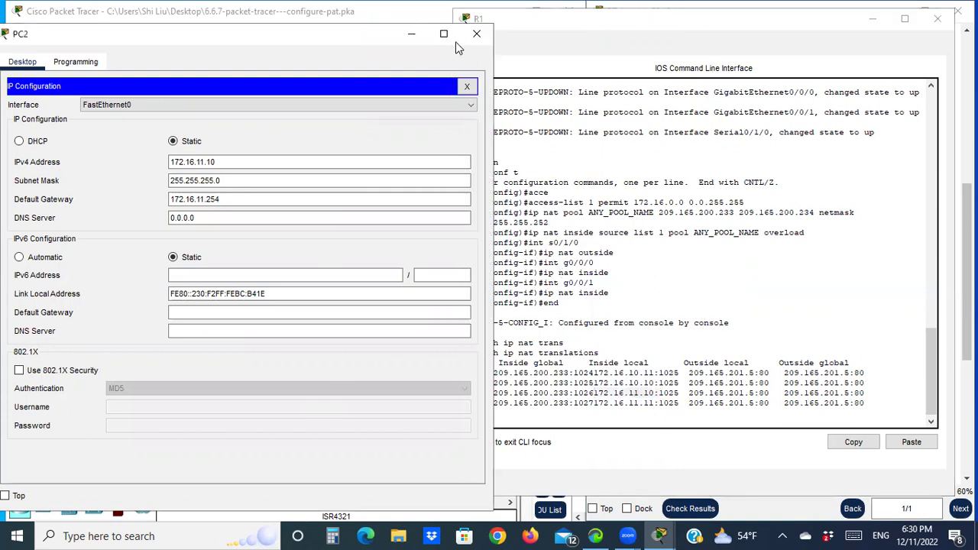
left_click(479, 34)
Step: Compare L2's IPv4 address in its IP configuration with the inside local addresses in R1's translation table, and close L2
left_click(258, 347)
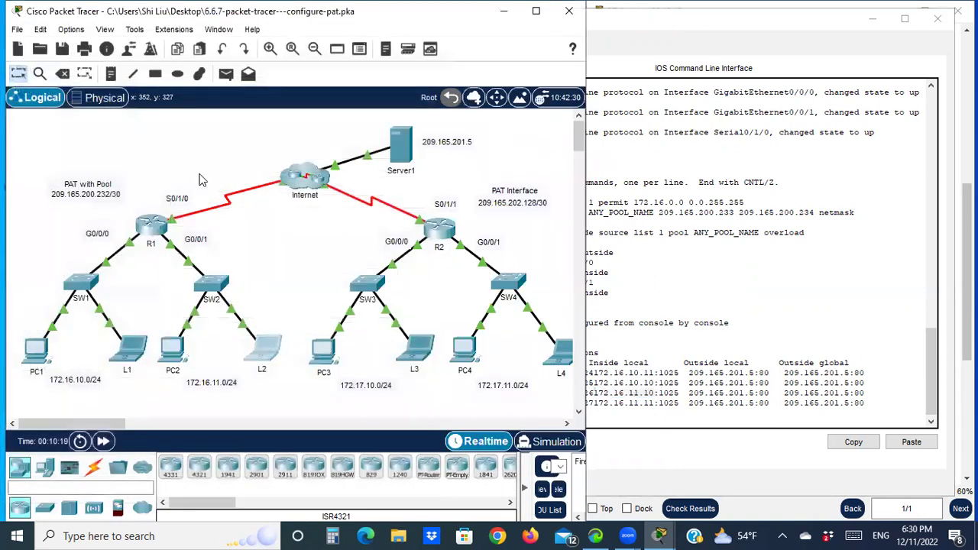
left_click(348, 84)
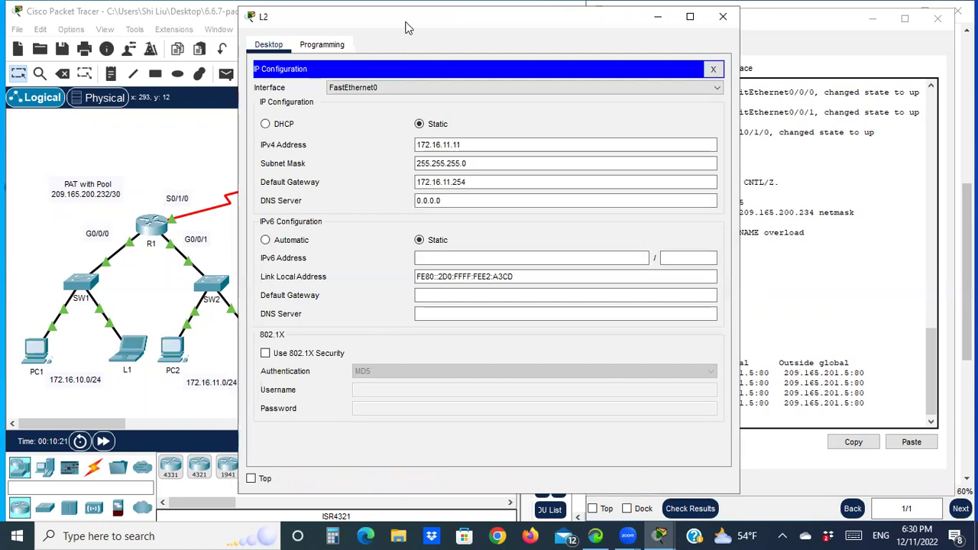
left_click_drag(405, 25, 191, 28)
left_click(647, 411)
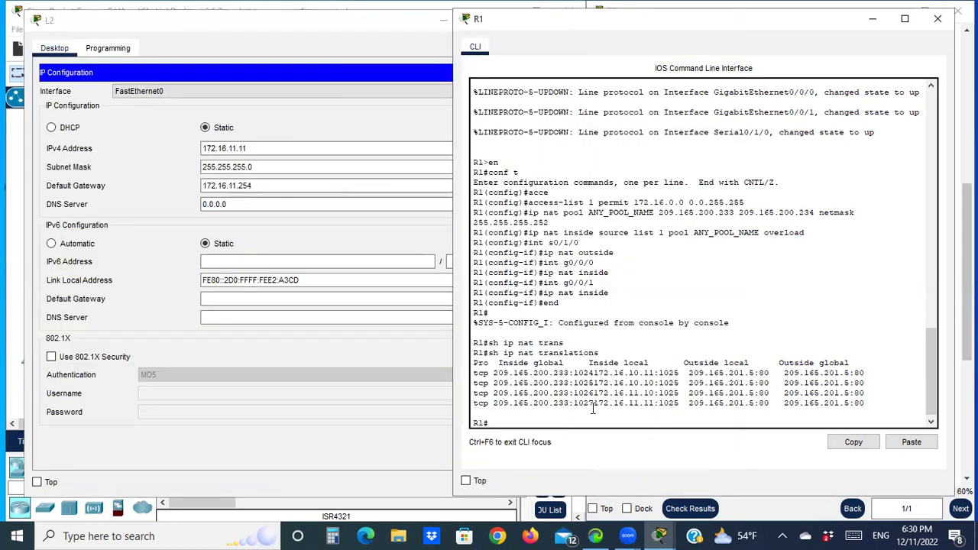
left_click_drag(653, 409, 593, 405)
left_click(619, 395)
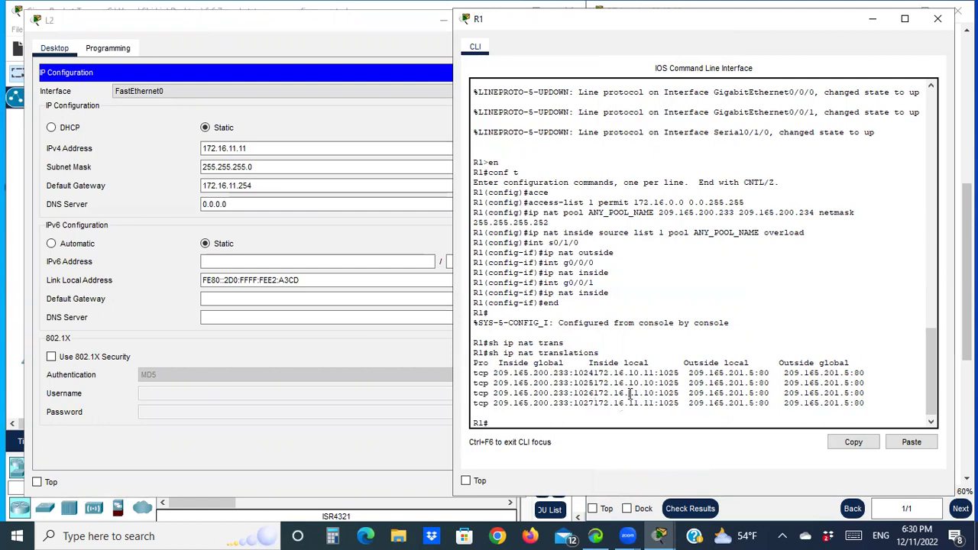
left_click(347, 30)
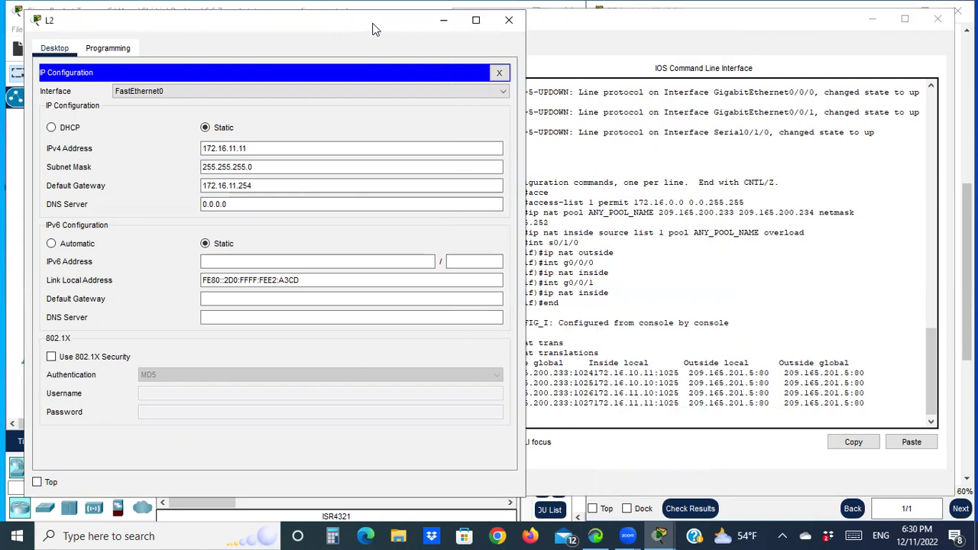
left_click(509, 21)
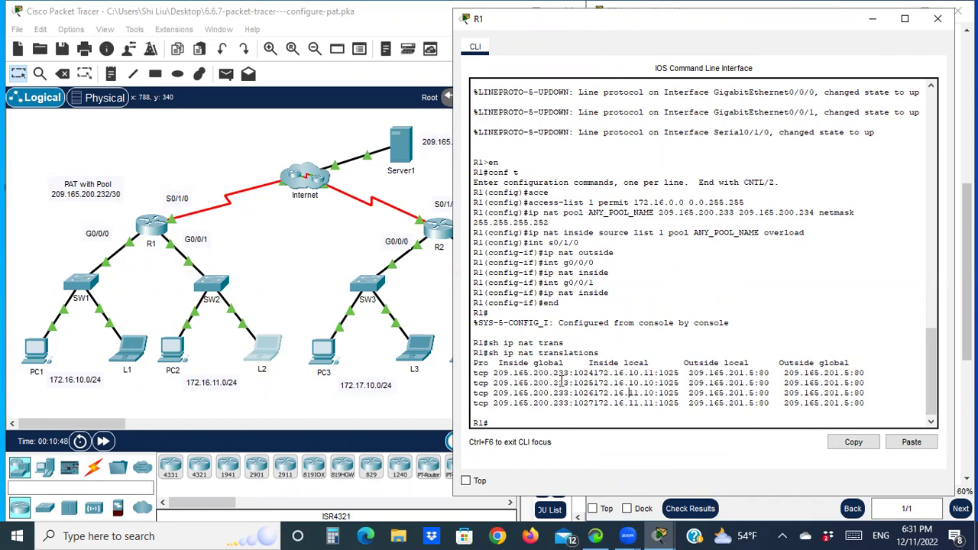
Step: Compare the inside global addresses and port numbers in R1's translation table with the address range of the ANY_POOL_NAME NAT pool
left_click_drag(569, 374, 493, 366)
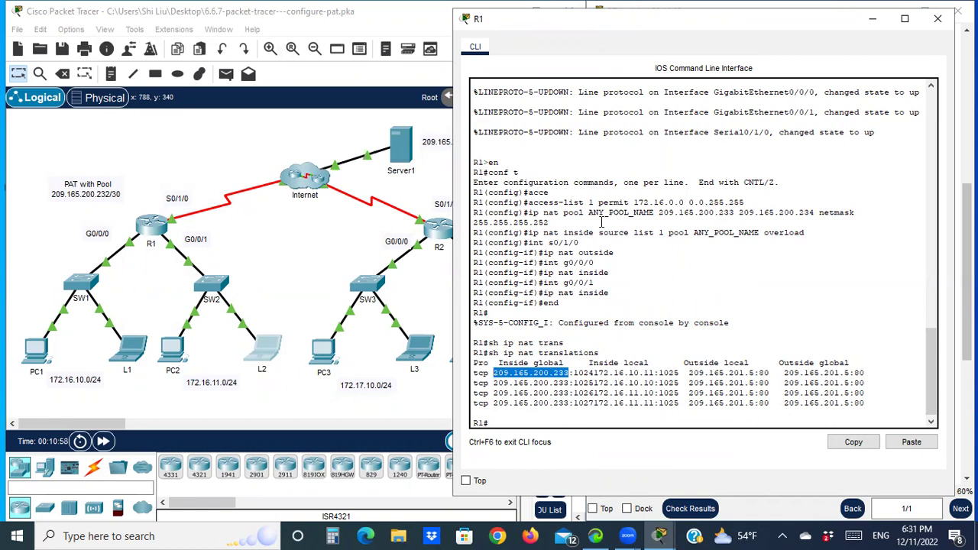
left_click_drag(658, 213, 816, 213)
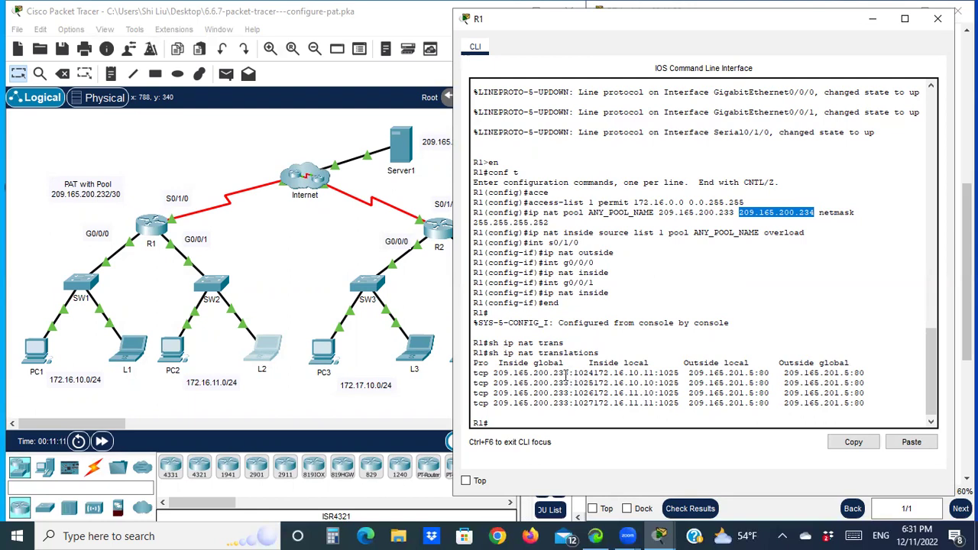
mouse_move(569, 373)
left_mouse_down()
mouse_move(525, 382)
mouse_move(515, 373)
mouse_move(570, 373)
left_mouse_up()
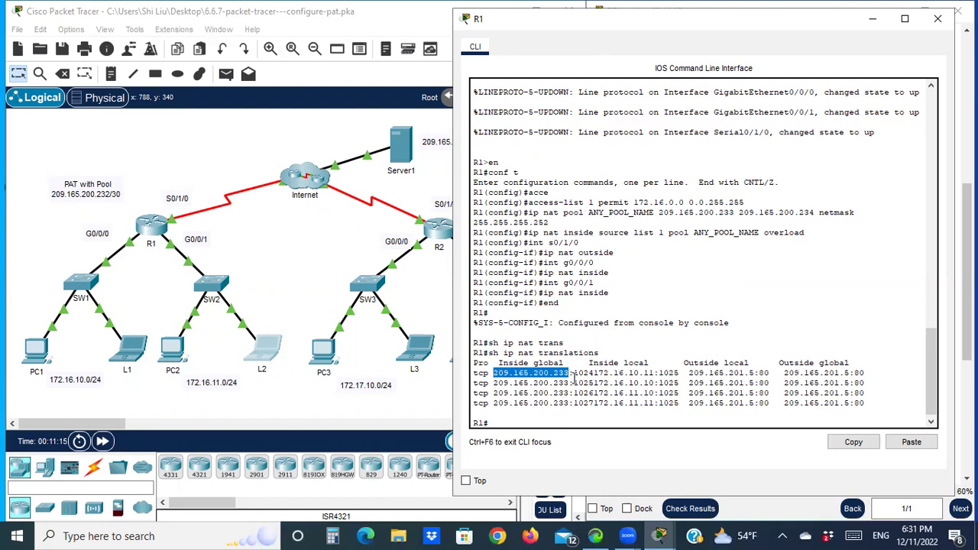
left_click(574, 374)
double_click(575, 372)
left_click(576, 373)
left_click_drag(573, 372, 593, 405)
left_click(575, 403)
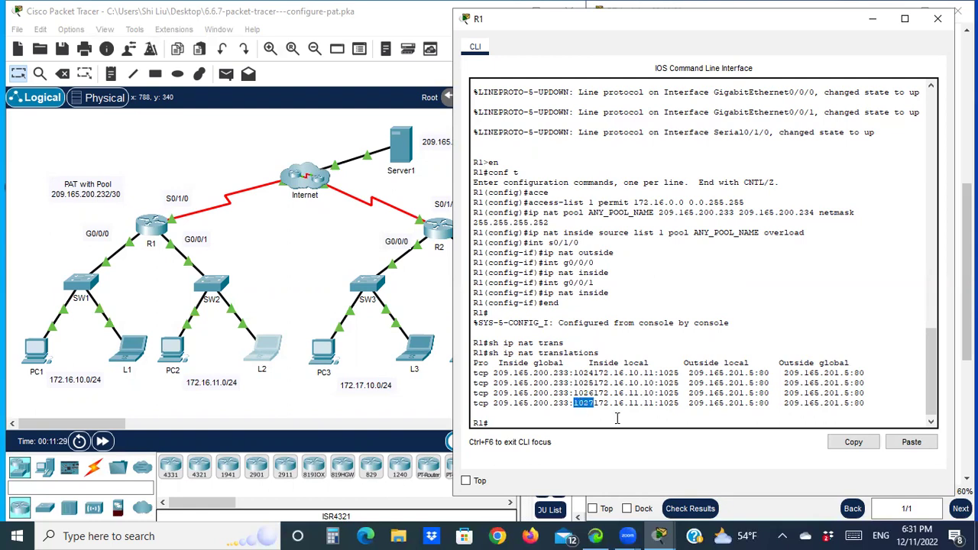
Step: Minimize R1, read the Part 3 instructions for configuring PAT using an interface, and locate R2's two LANs in the topology
left_click(874, 21)
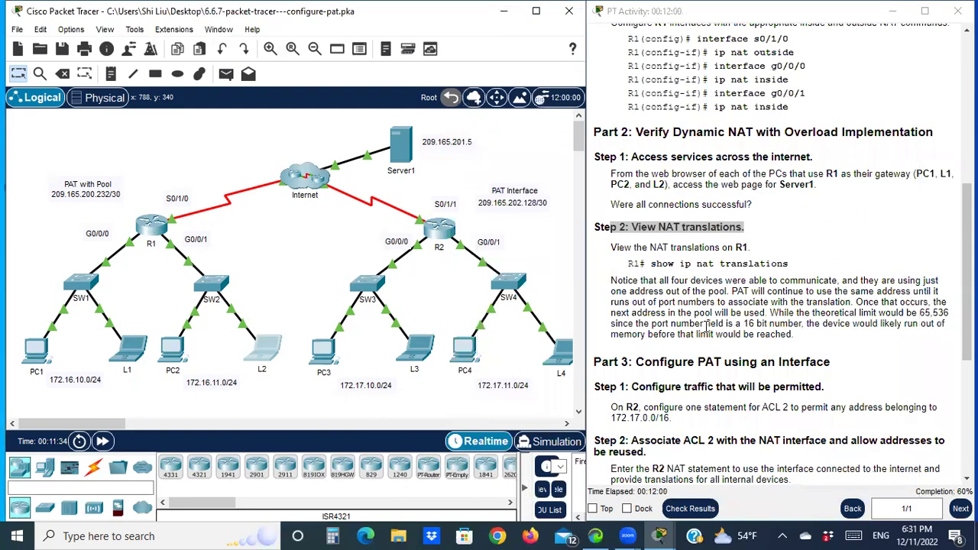
scroll(707, 327, "down", 1)
scroll(625, 340, "down", 1)
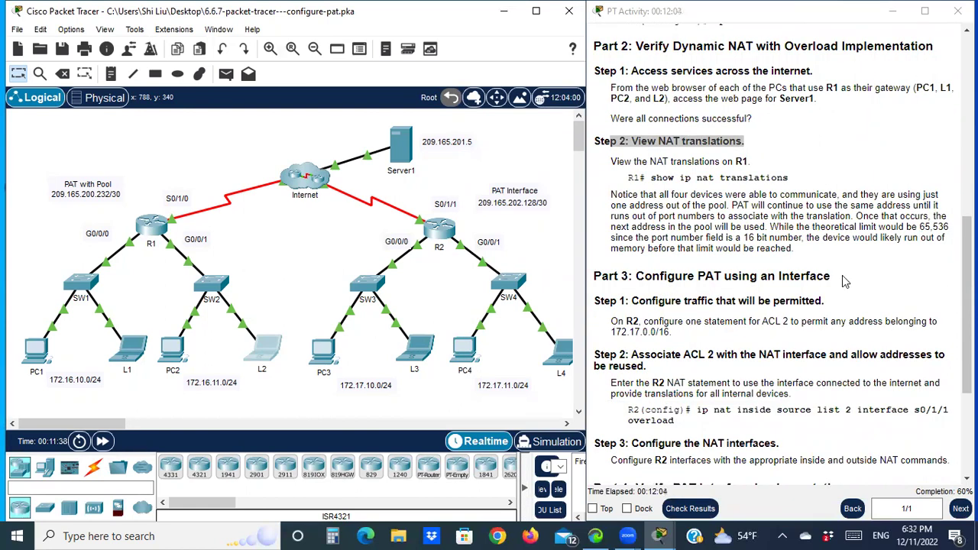
scroll(623, 306, "down", 1)
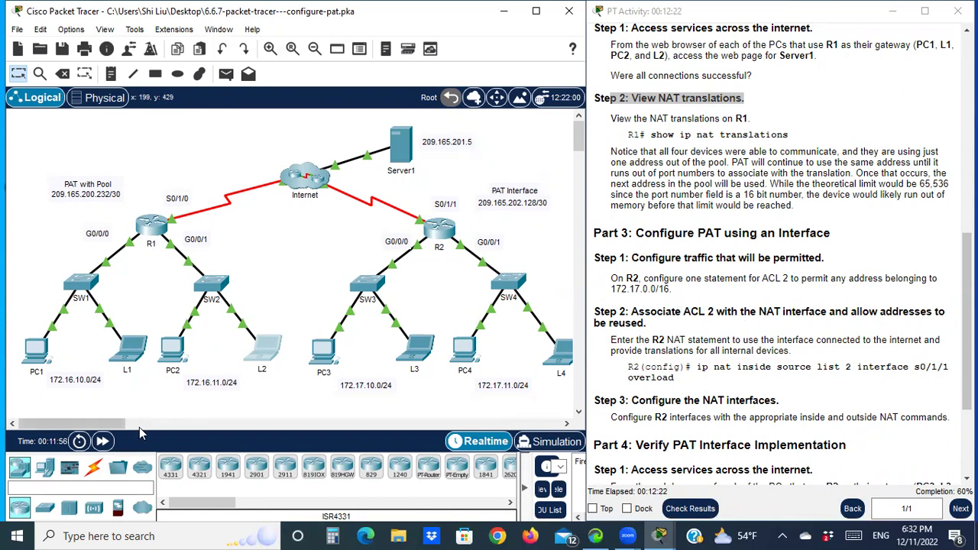
left_click_drag(107, 425, 133, 429)
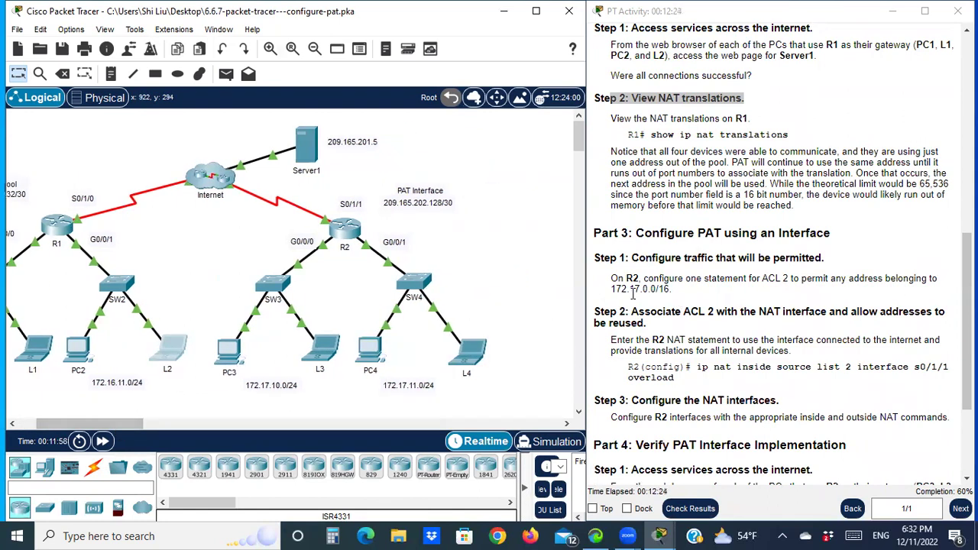
left_click_drag(208, 264, 511, 399)
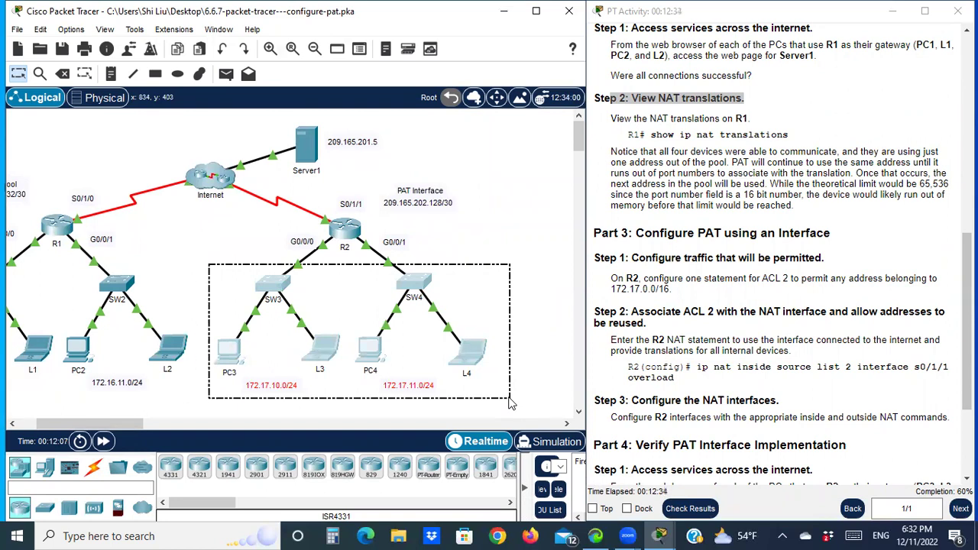
left_click_drag(511, 404, 510, 403)
left_click(506, 238)
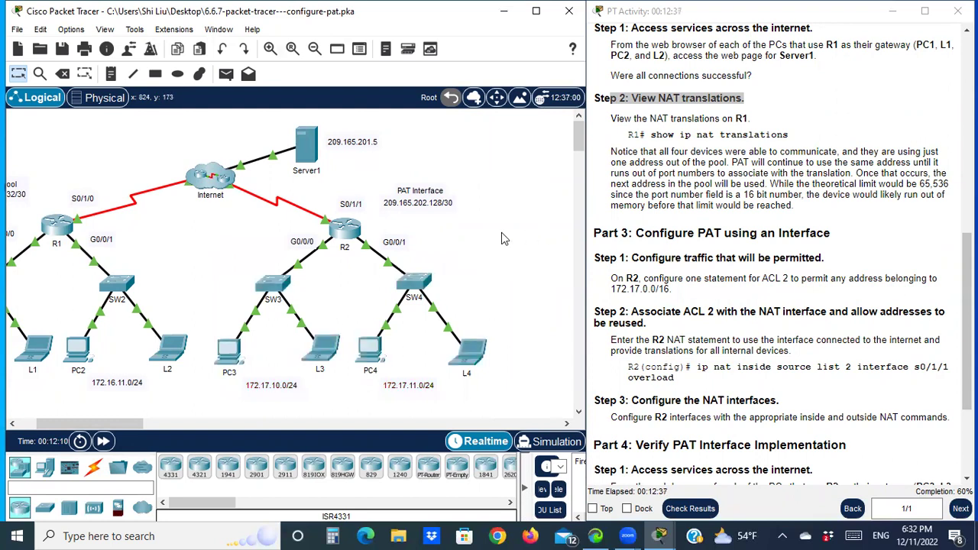
Step: Open R2's command line and enter global configuration mode with en and conf t
left_click(348, 233)
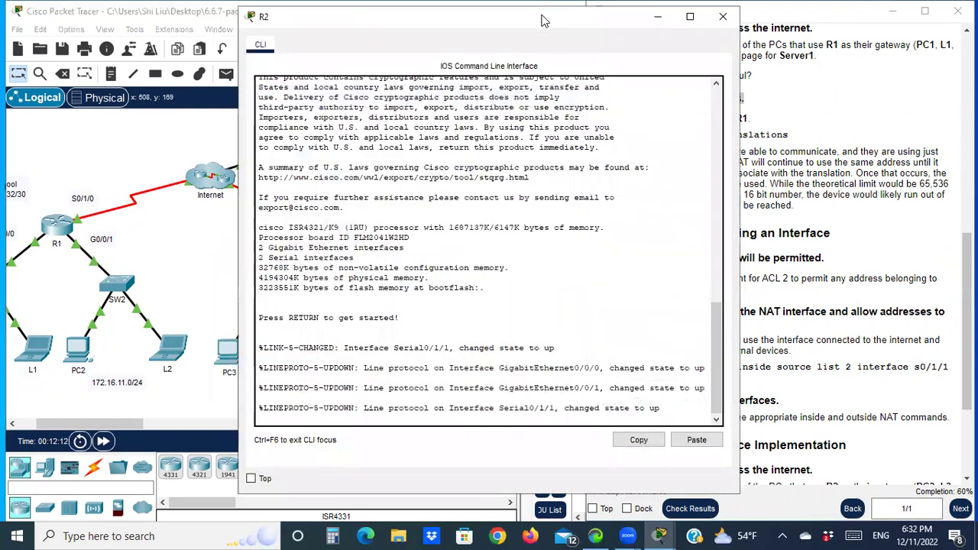
left_click_drag(535, 27, 439, 29)
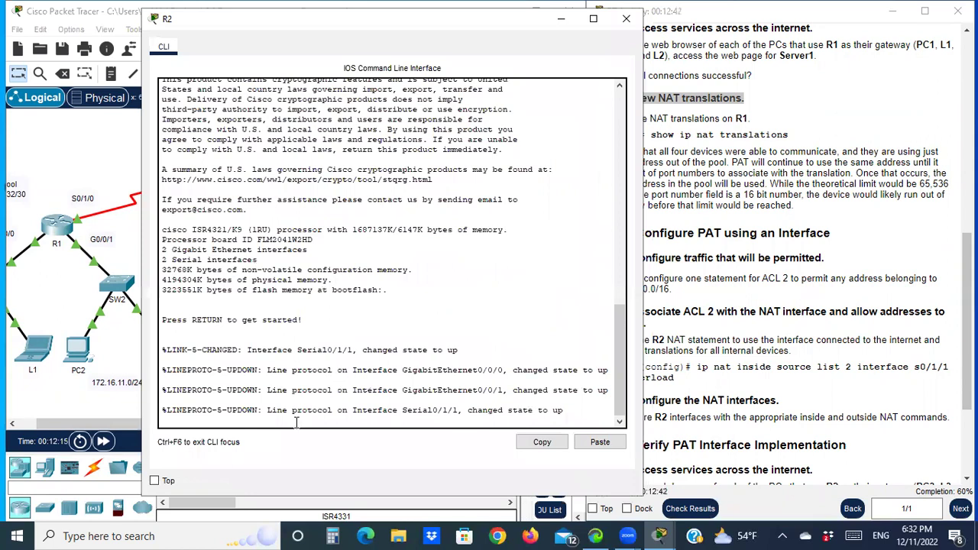
key("Return")
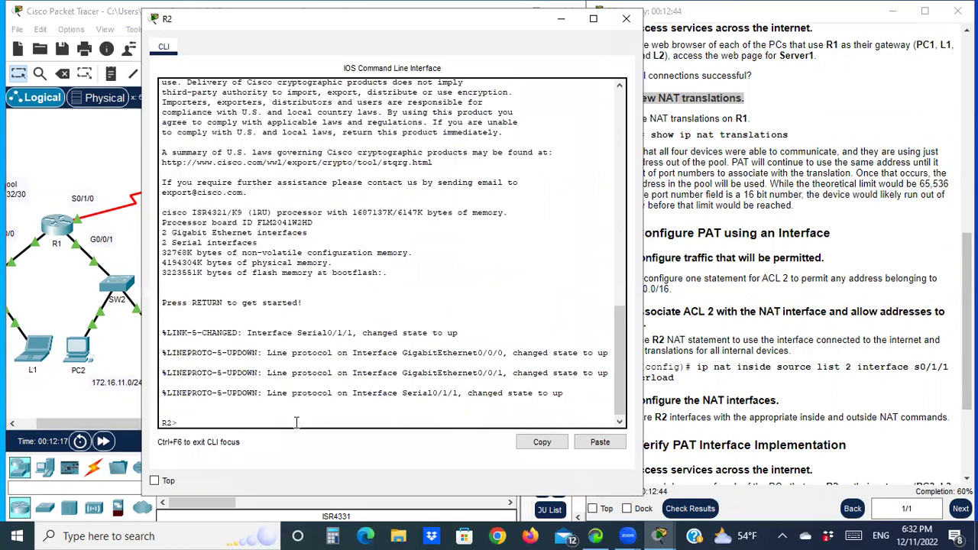
type("en")
key("Return")
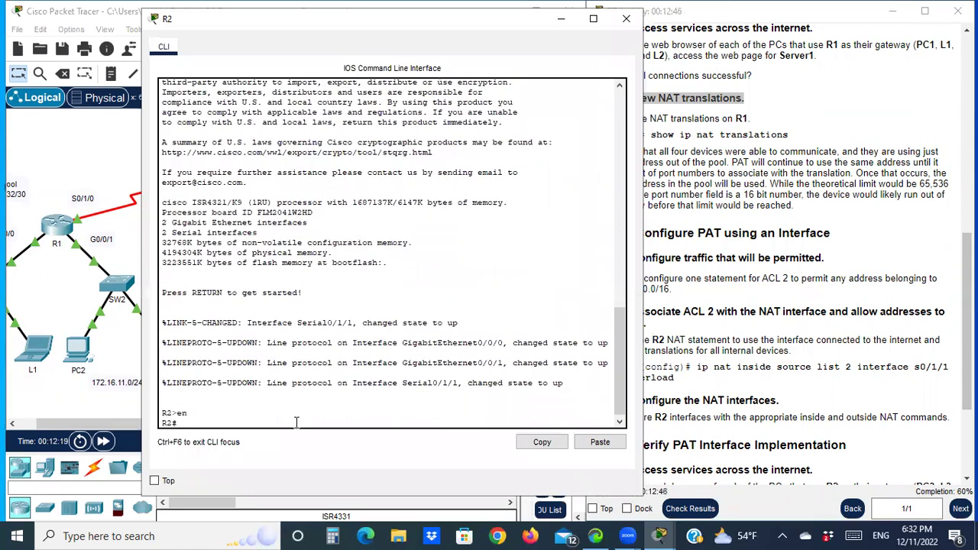
type("conf t")
key("Return")
Step: Configure ACL 2 on R2 with access-list 2 permit 172.17.0.0 0.0.255.255
type("acce")
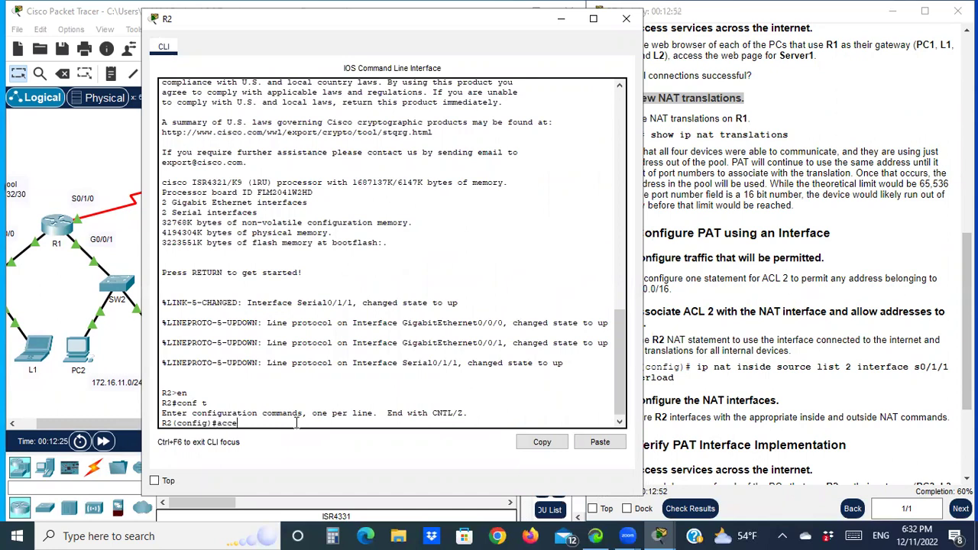
key("Tab")
type("2 permit")
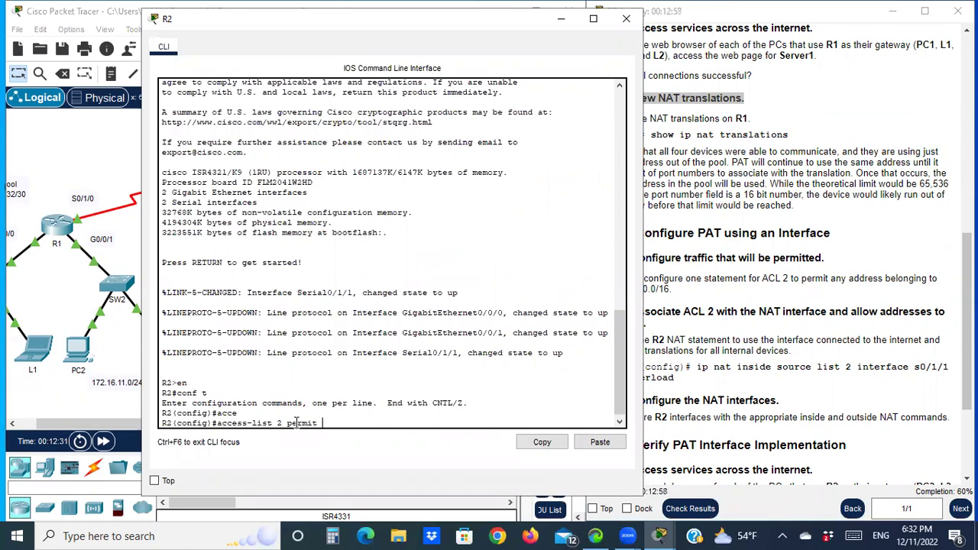
left_click_drag(384, 22, 309, 26)
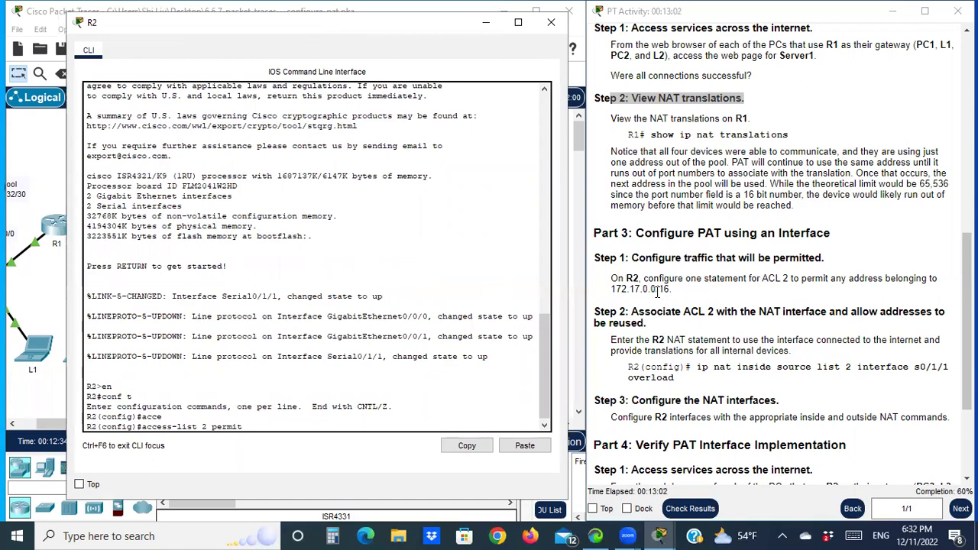
type("172.17.0.0 0.0.255.255")
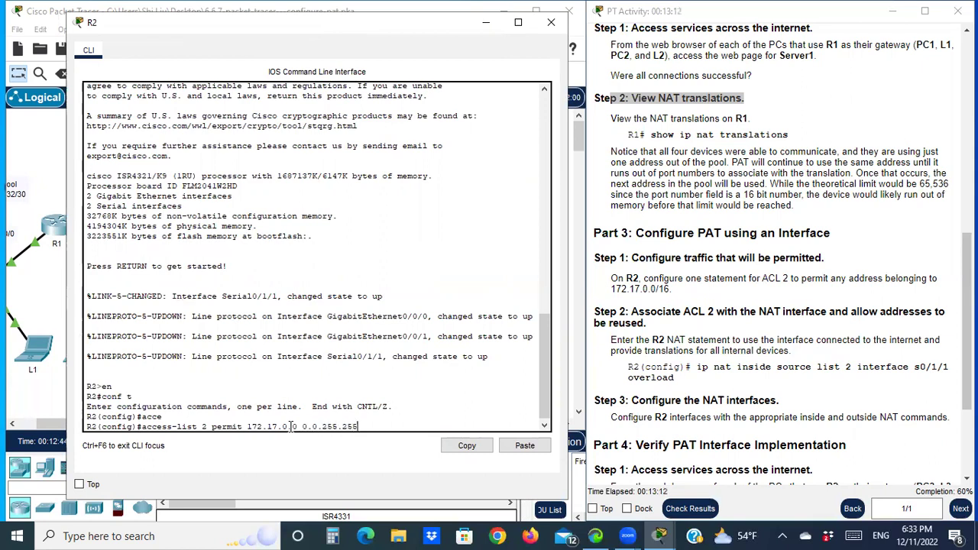
key("Return")
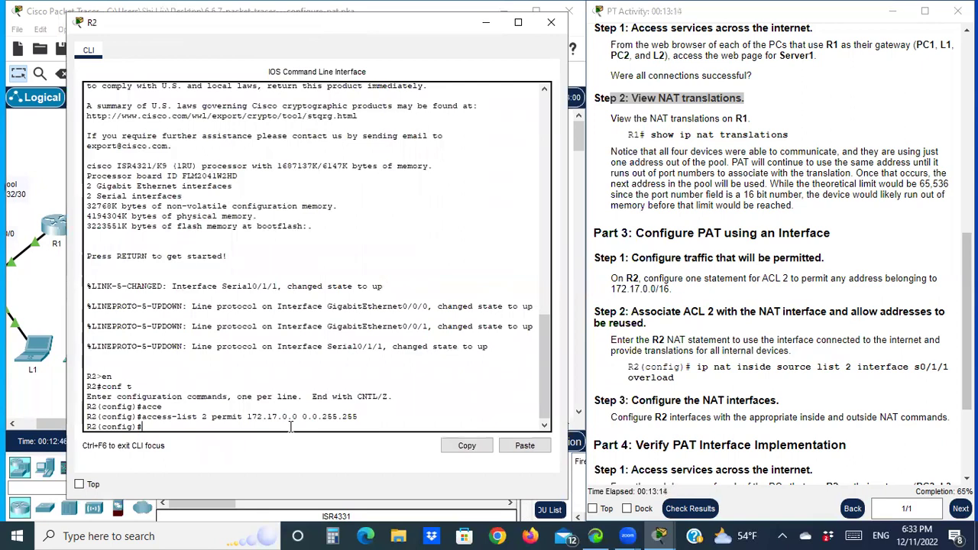
Step: Read the Part 3 Step 2 instructions on associating ACL 2 with the NAT interface and locate R2's internet-facing interface in the topology
left_click_drag(609, 312, 644, 311)
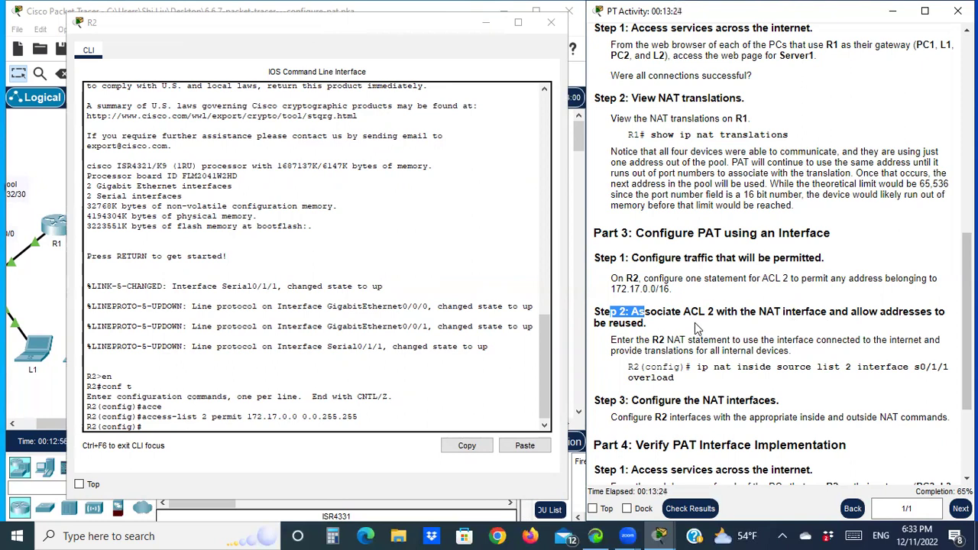
left_click_drag(682, 313, 719, 314)
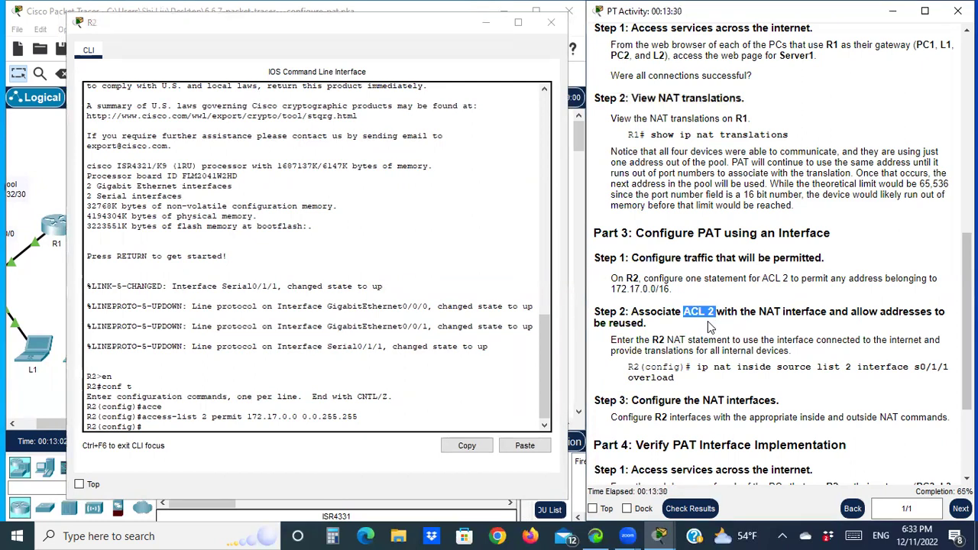
left_click(762, 312)
left_click_drag(762, 312, 826, 313)
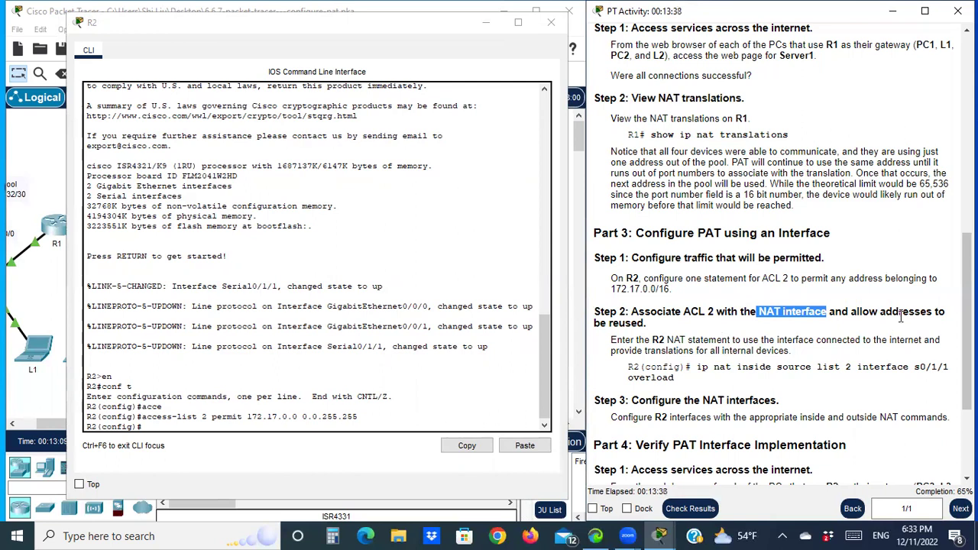
left_click_drag(898, 312, 936, 313)
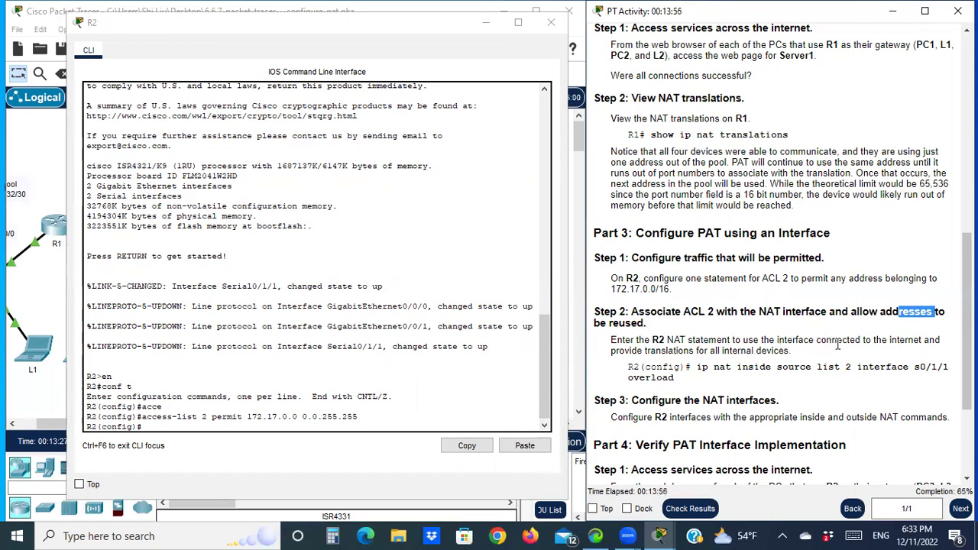
left_click(410, 49)
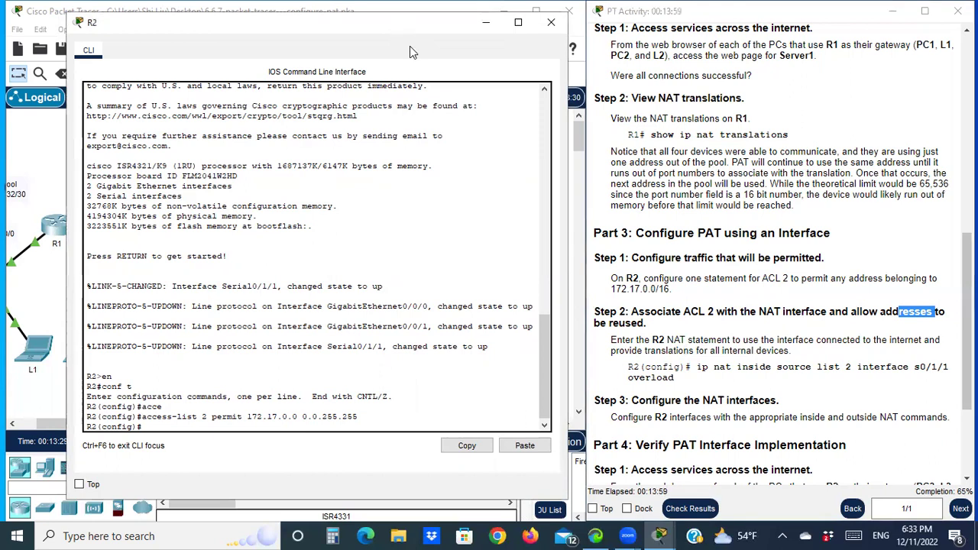
left_click_drag(409, 49, 613, 444)
left_click(361, 270)
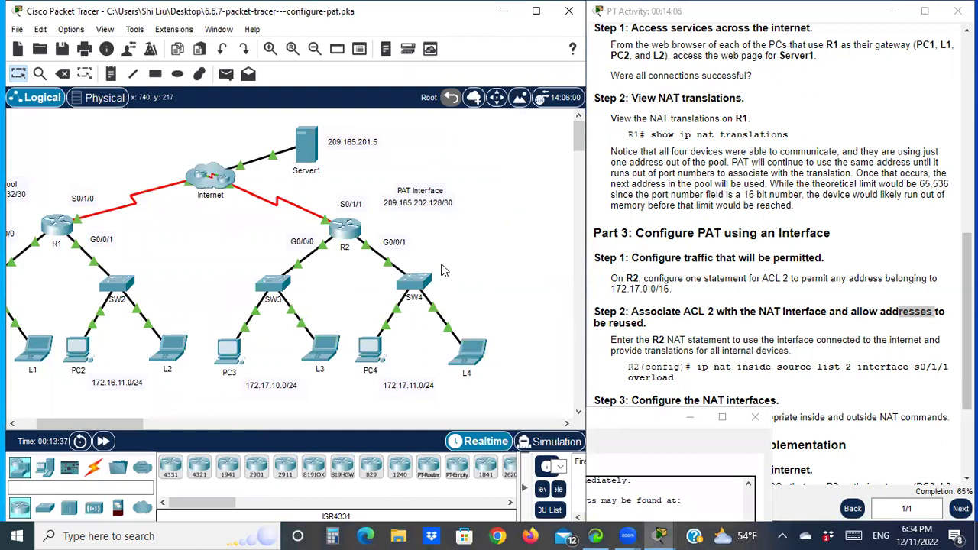
left_click(337, 202)
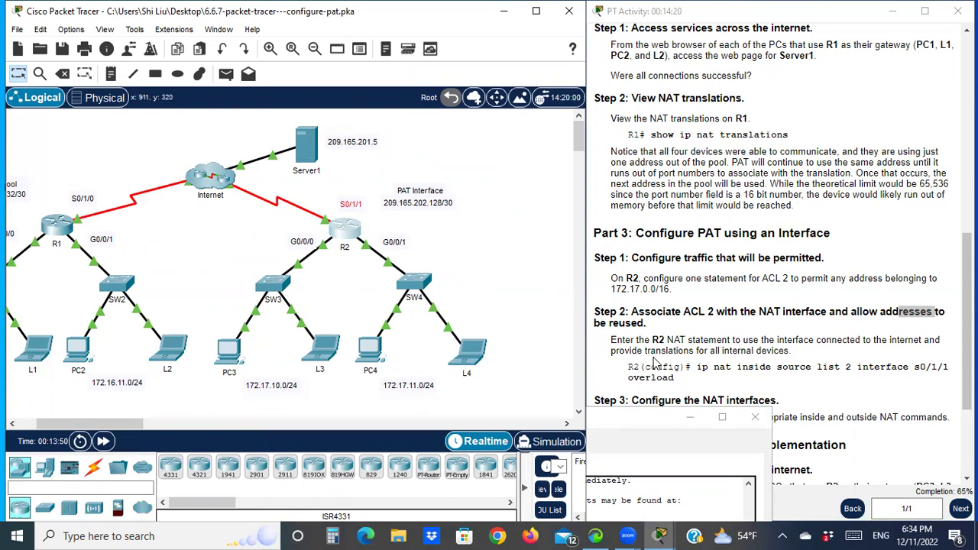
scroll(654, 361, "down", 1)
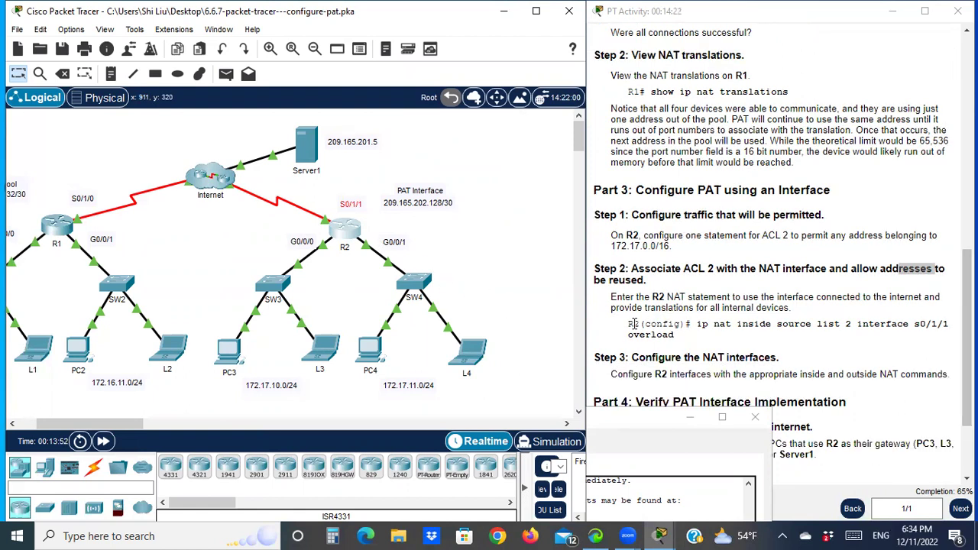
Step: Associate ACL 2 with R2's outside interface using ip nat inside source list 2 interface s0/1/1 overload, and review the entered command against the instructions
left_click(346, 233)
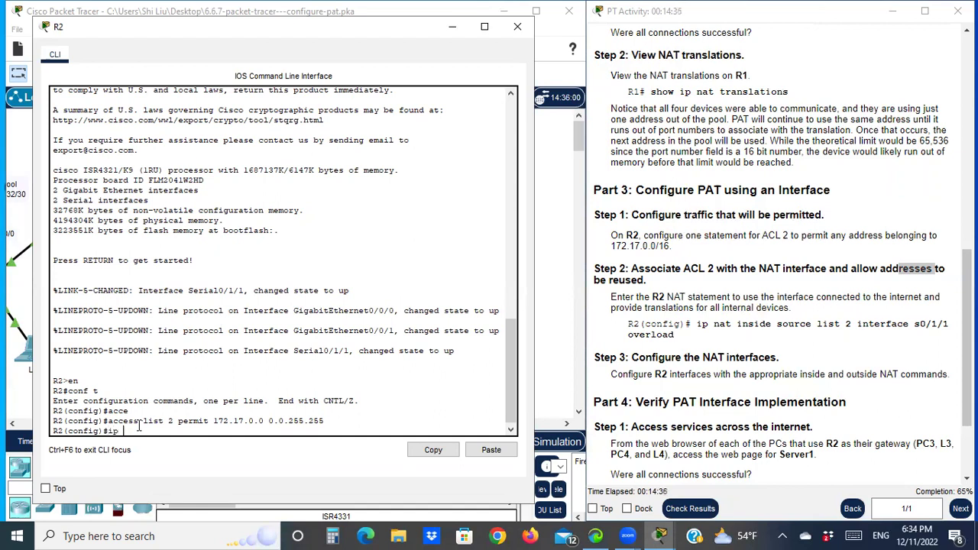
type("inside source list")
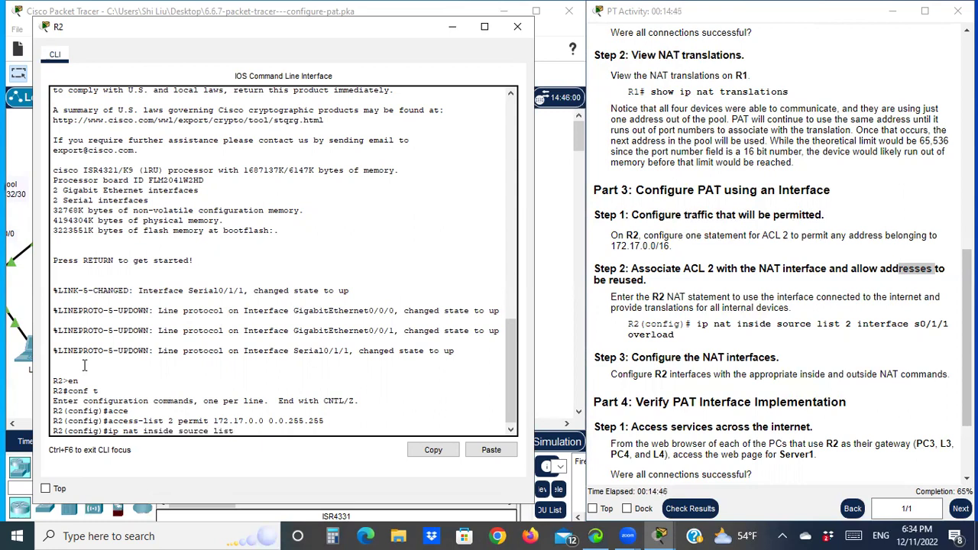
type(" 2 interface s0/1/1 overload")
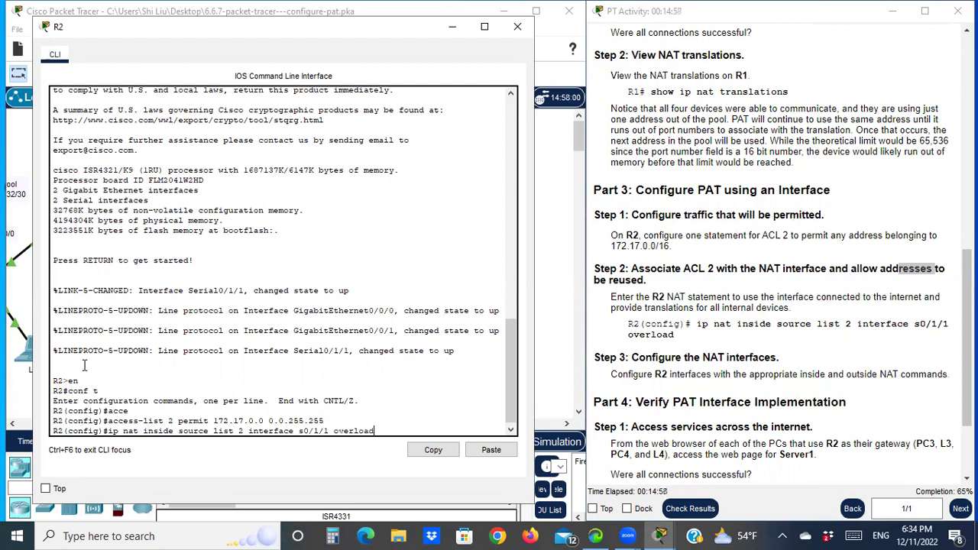
key("Return")
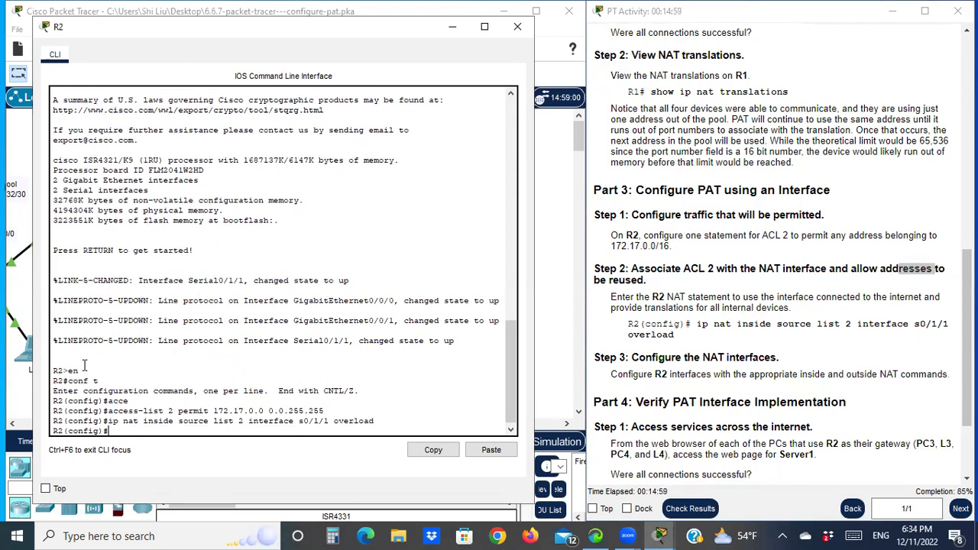
left_click(625, 340)
left_click_drag(625, 340, 678, 343)
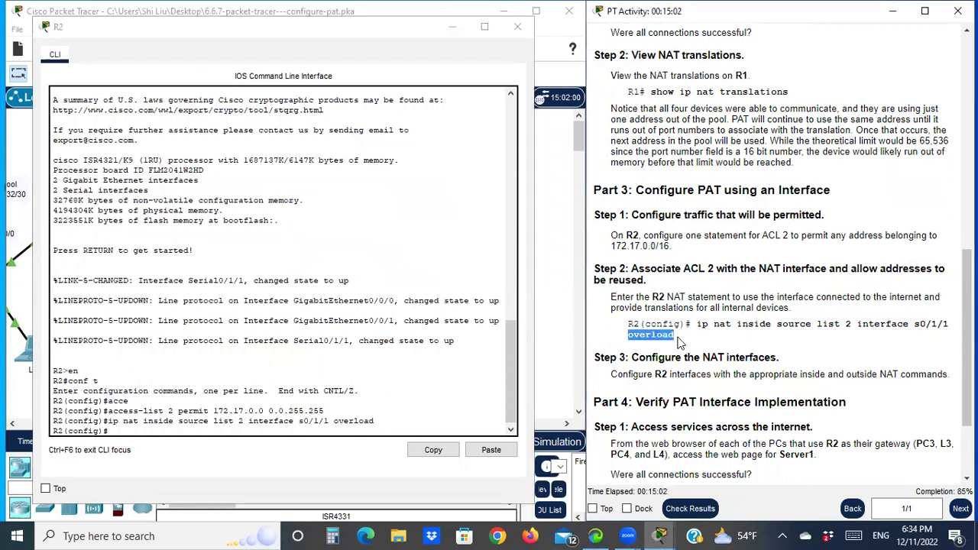
left_click_drag(383, 427, 251, 428)
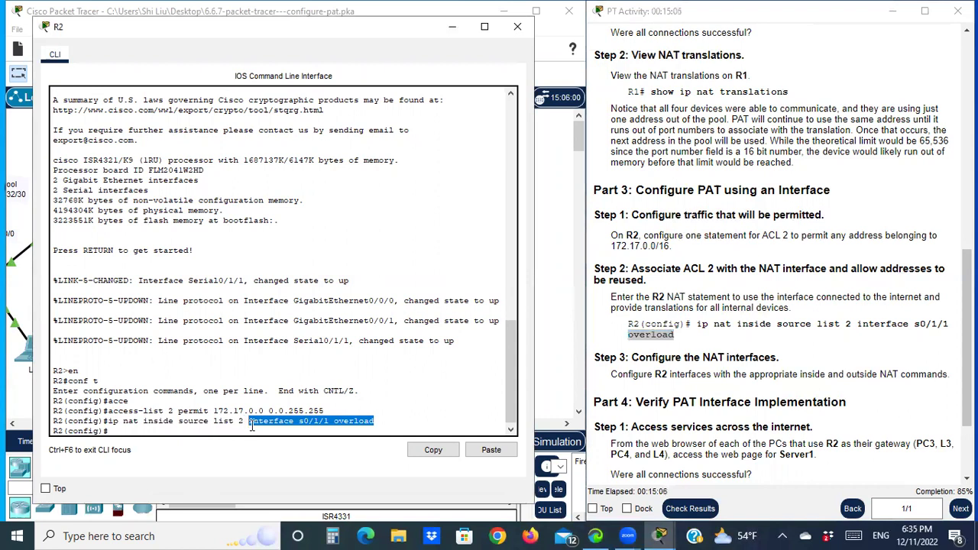
left_click(184, 425)
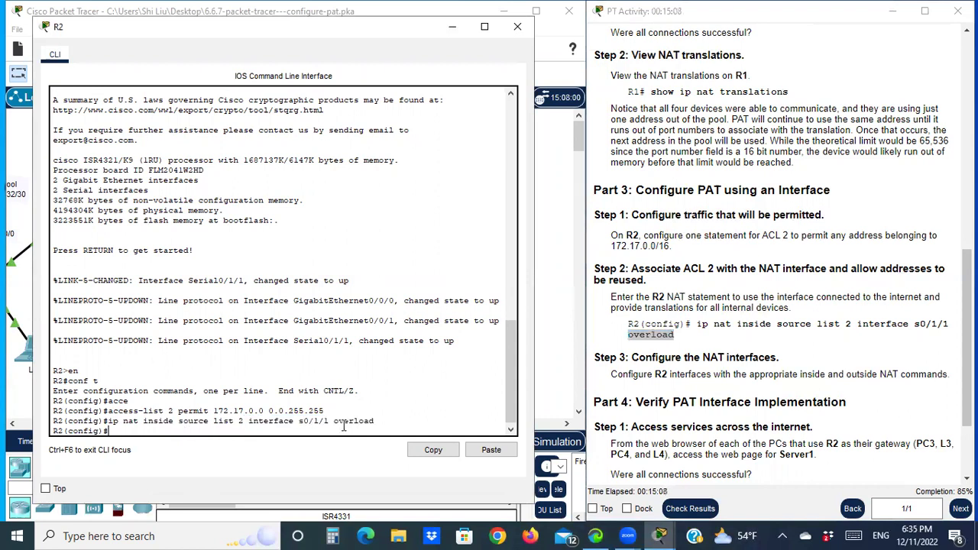
Step: Read the Part 3 Step 3 instructions and identify R2's outside interface and its two inside interfaces in the topology
scroll(632, 357, "down", 1)
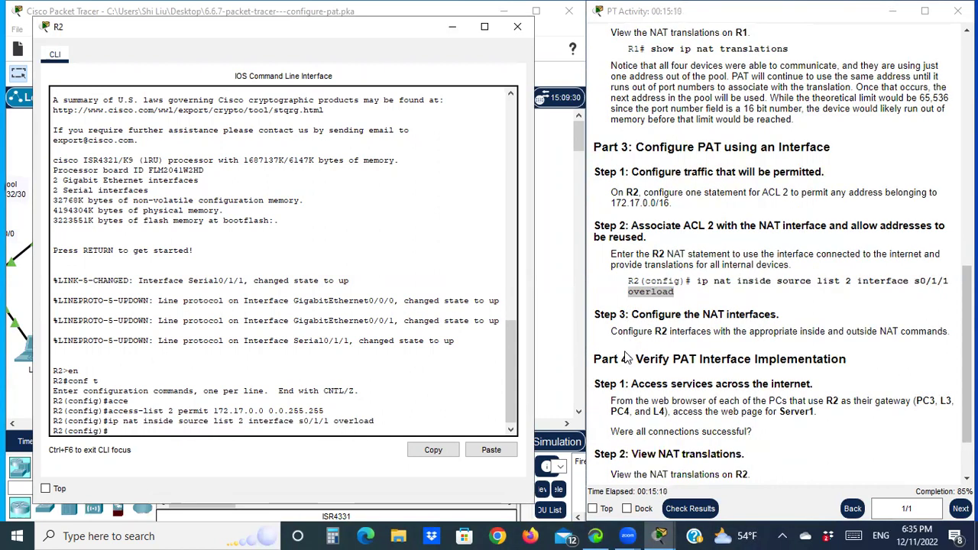
left_click(603, 312)
left_click_drag(604, 313, 640, 313)
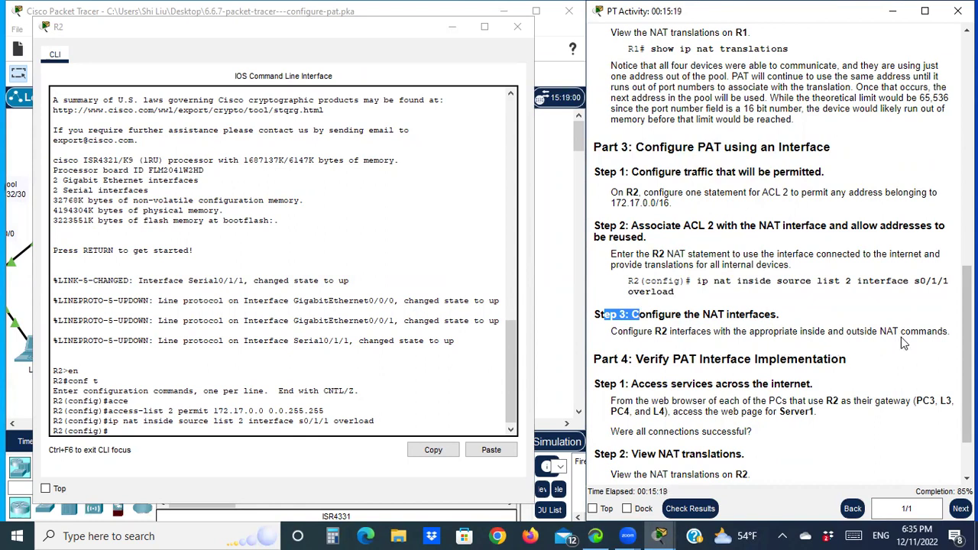
left_click_drag(236, 29, 252, 44)
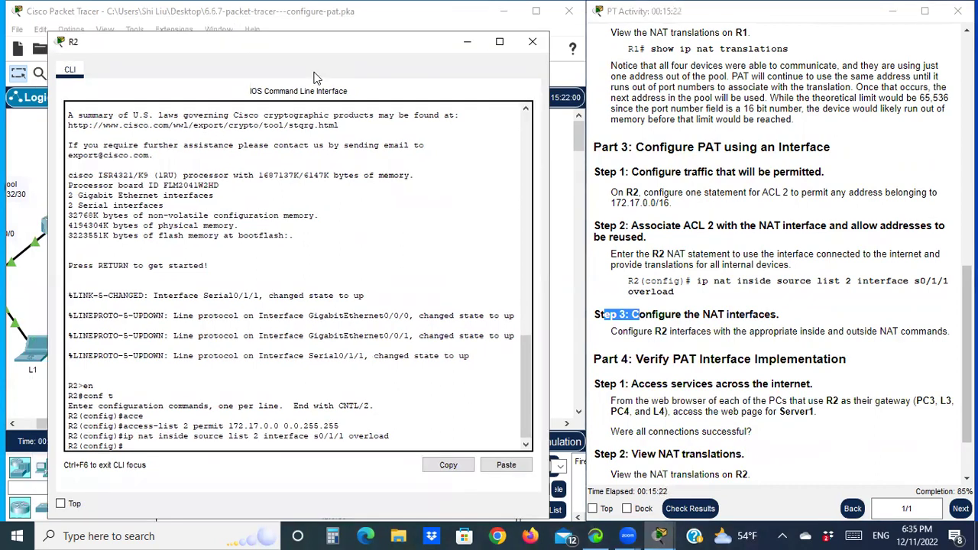
left_click_drag(317, 41, 776, 56)
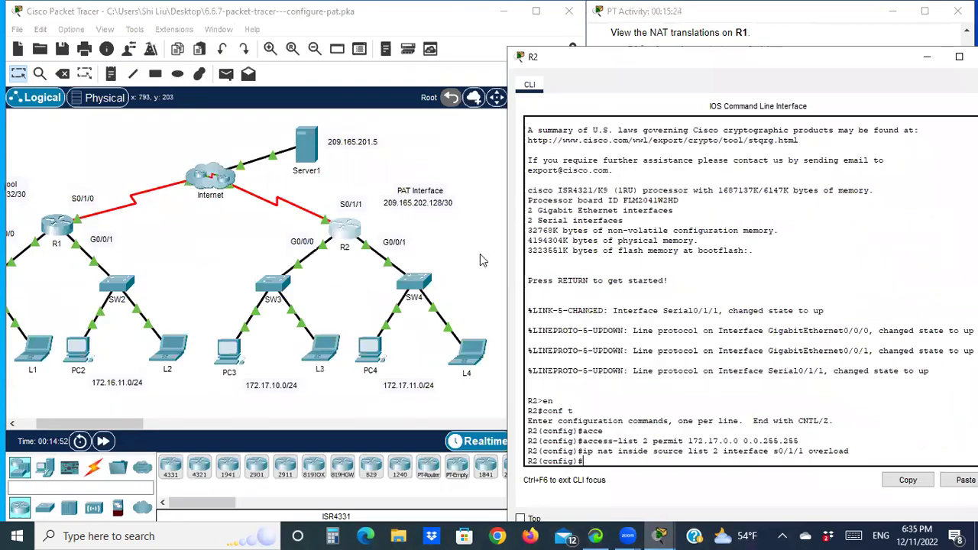
left_click(475, 261)
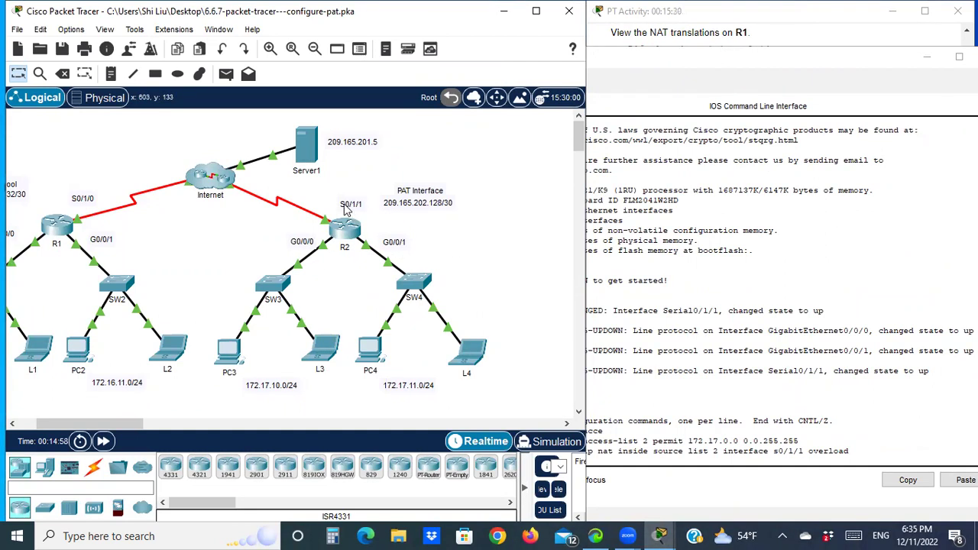
left_click_drag(333, 193, 359, 224)
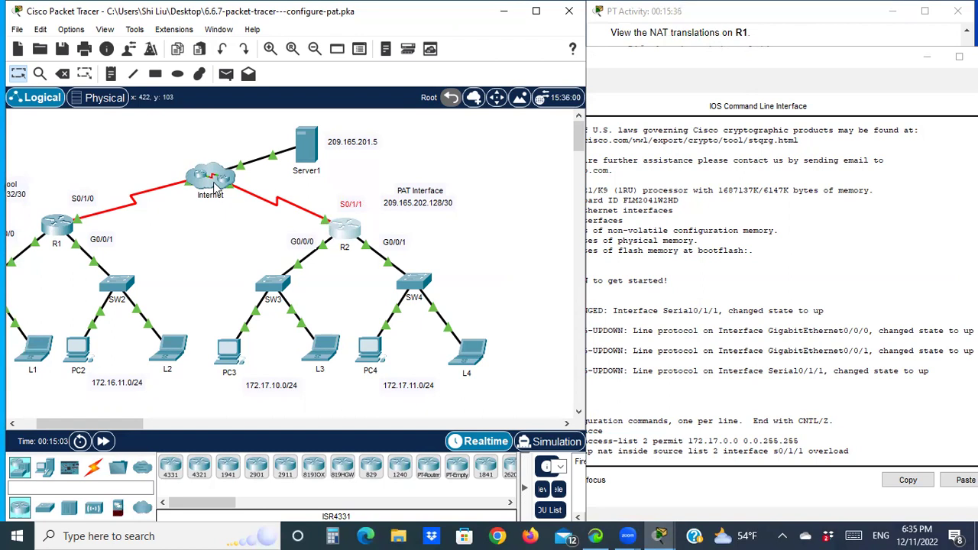
left_click_drag(281, 236, 422, 259)
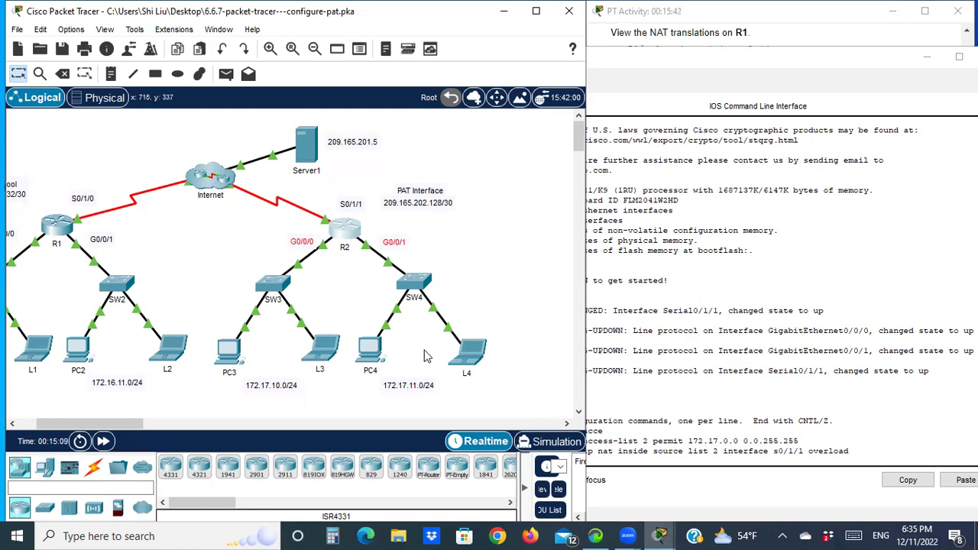
Step: Return to R2's command line and configure interface s0/1/1 with ip nat outside
left_click_drag(769, 313, 527, 300)
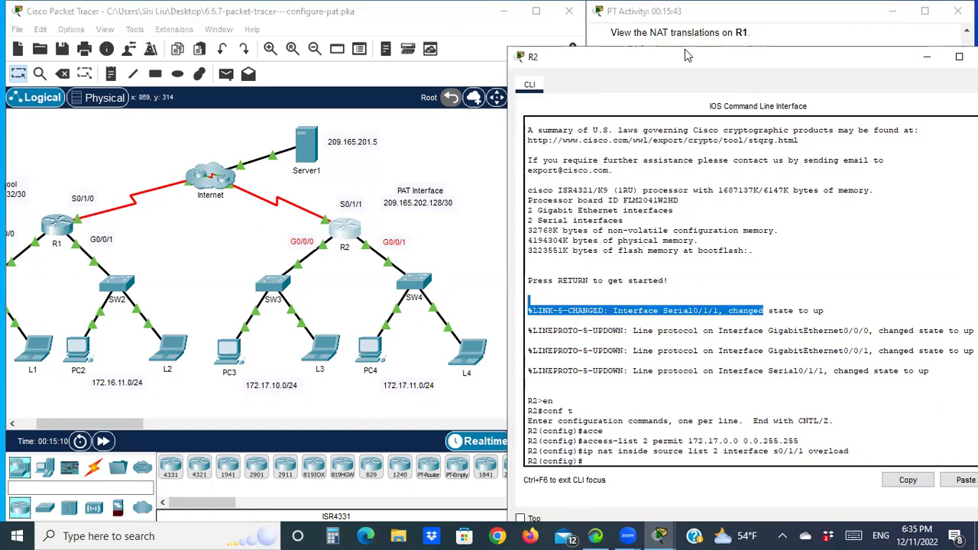
left_click_drag(684, 49, 631, 16)
left_click(556, 424)
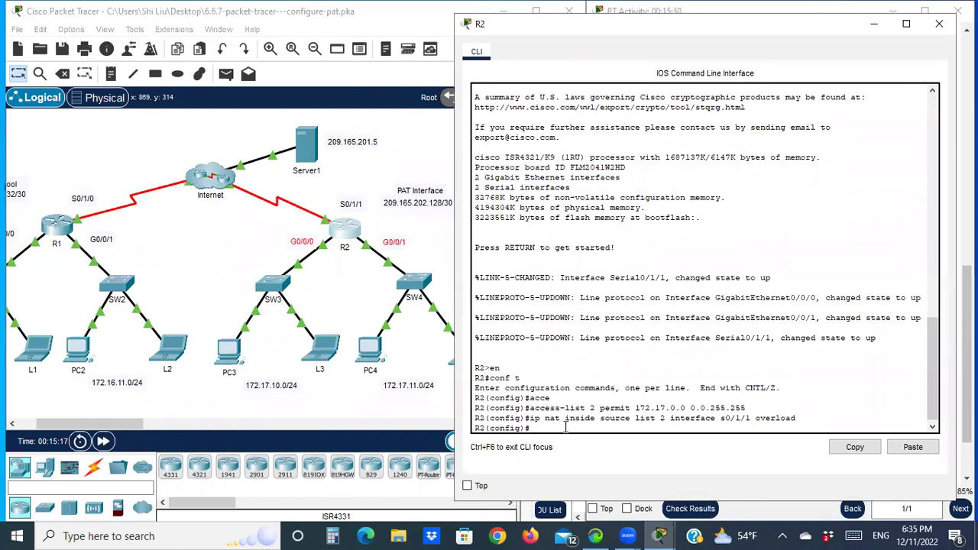
type("int s0/1/1")
key("Return")
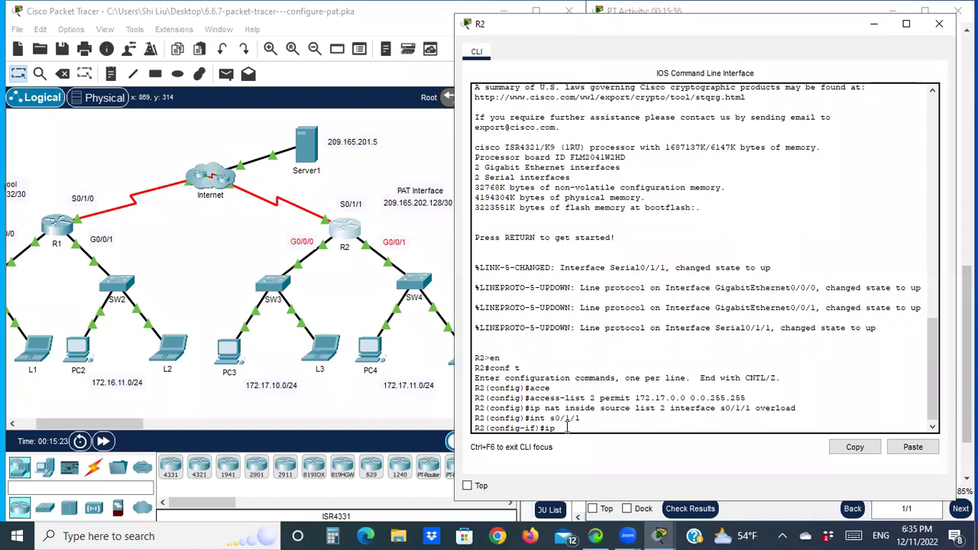
type("ip nat outside")
key("Return")
Step: Configure R2's interface g0/0/0 with ip nat inside
type("in")
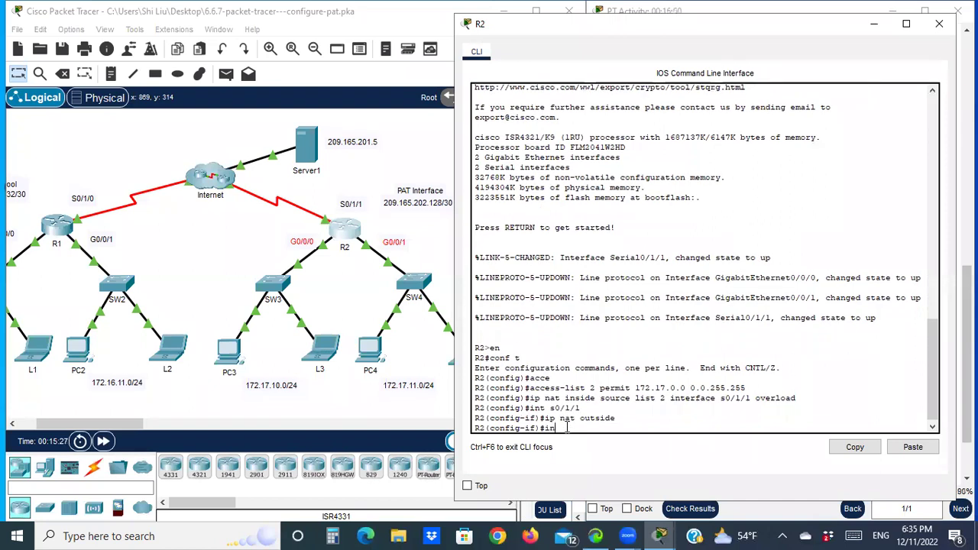
type("t g0/0/0")
key("Return")
type("ip nat")
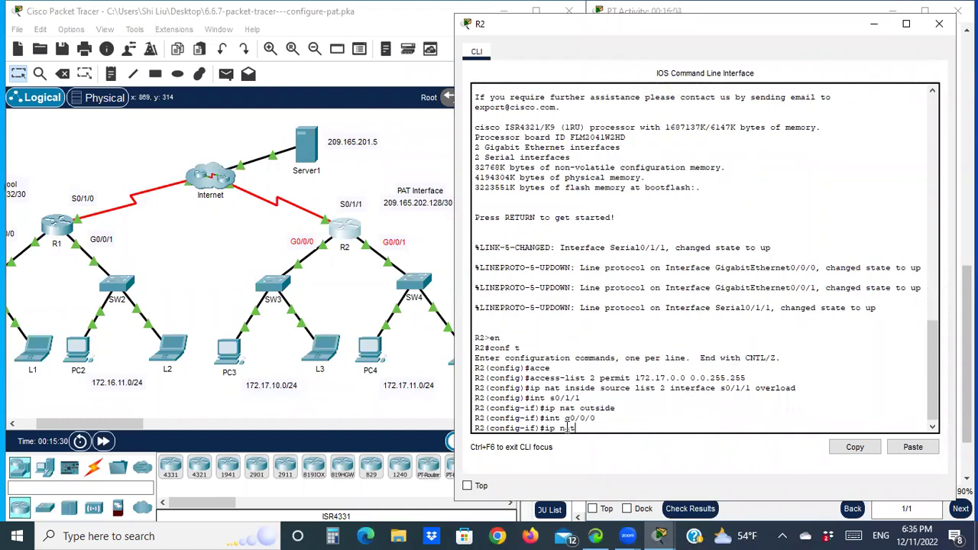
type(" inside")
key("Return")
Step: Configure R2's interface g0/0/1 with ip nat inside
type("int")
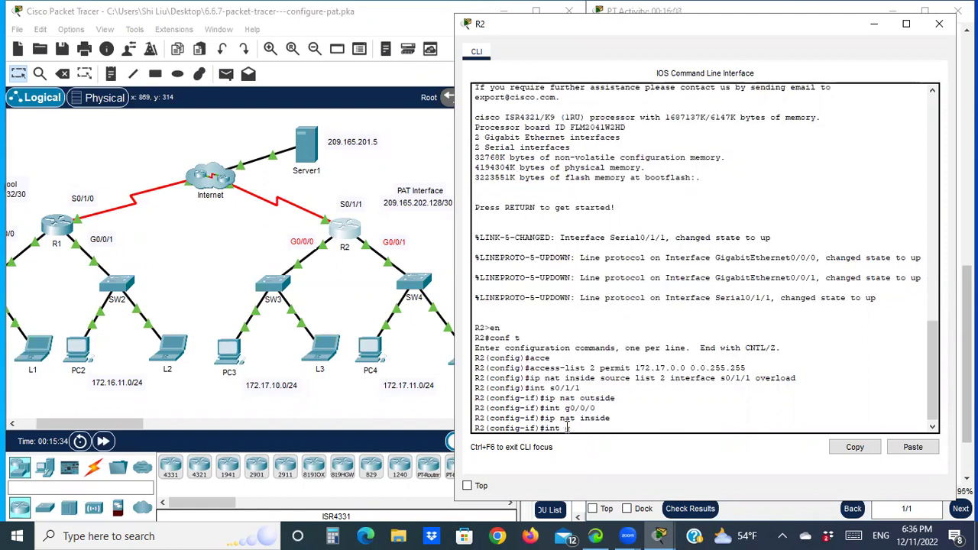
type(" g0/0/1")
key("Return")
type("ip nat inside")
key("Return")
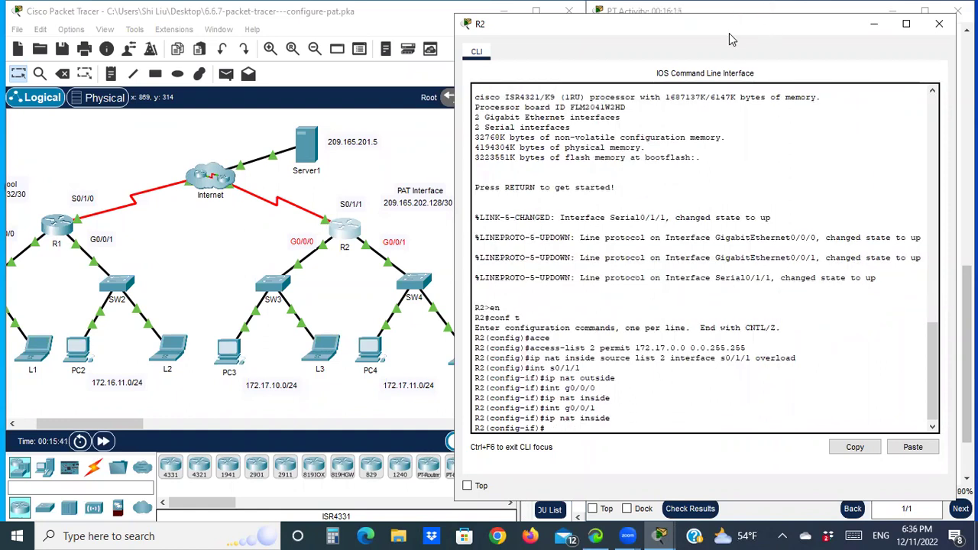
Step: Read the Part 4 verification instructions, minimize R2, and locate PC3, L3, PC4, L4 and Server1 in the topology
left_click_drag(730, 40, 288, 64)
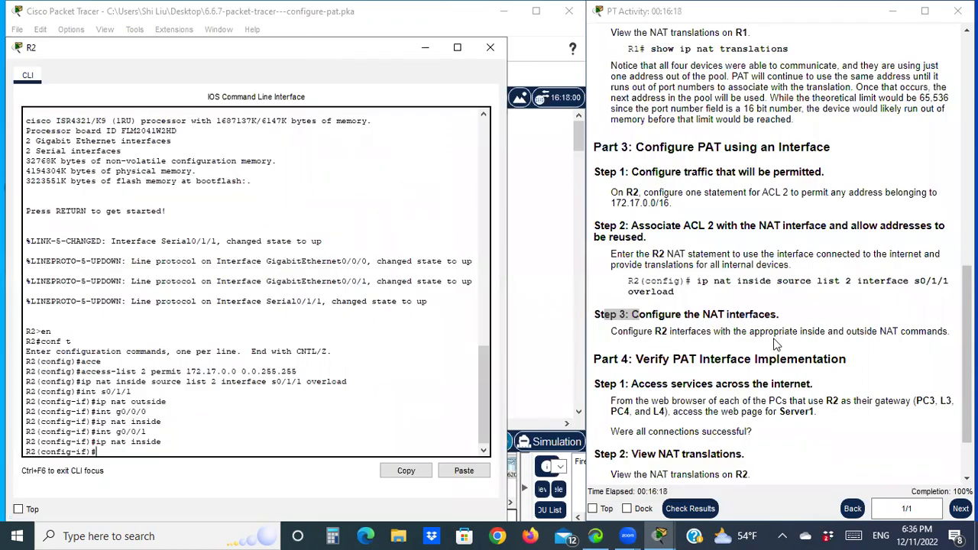
left_click_drag(755, 331, 812, 331)
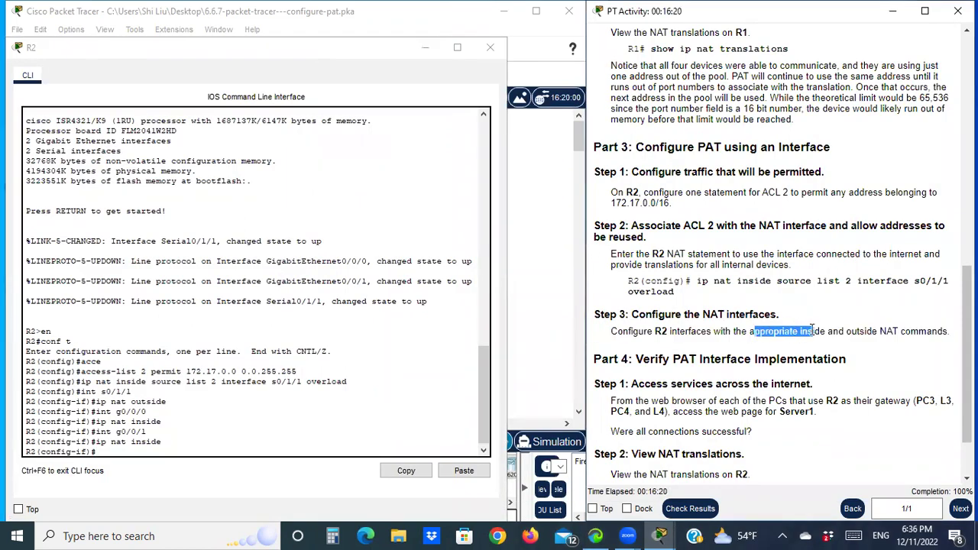
scroll(727, 336, "down", 2)
left_click_drag(608, 282, 628, 282)
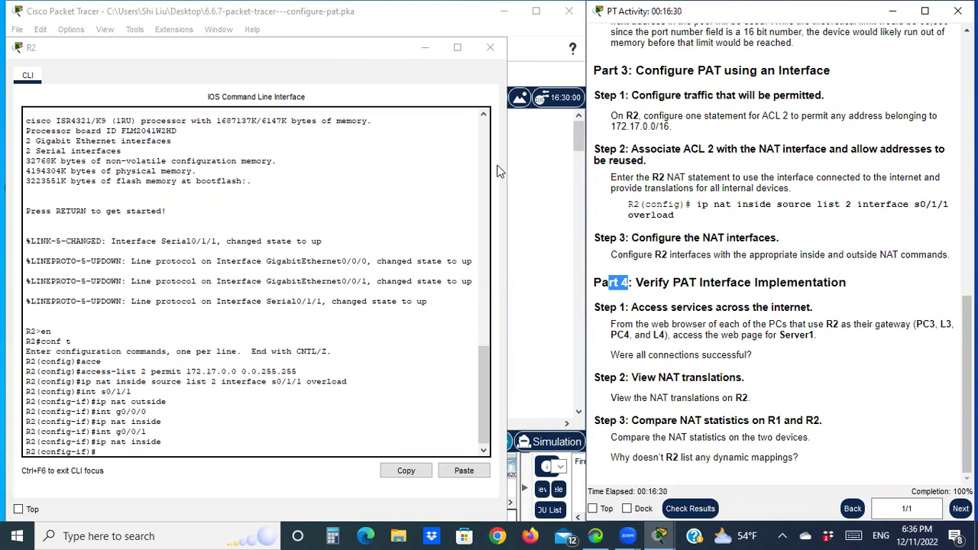
left_click(425, 47)
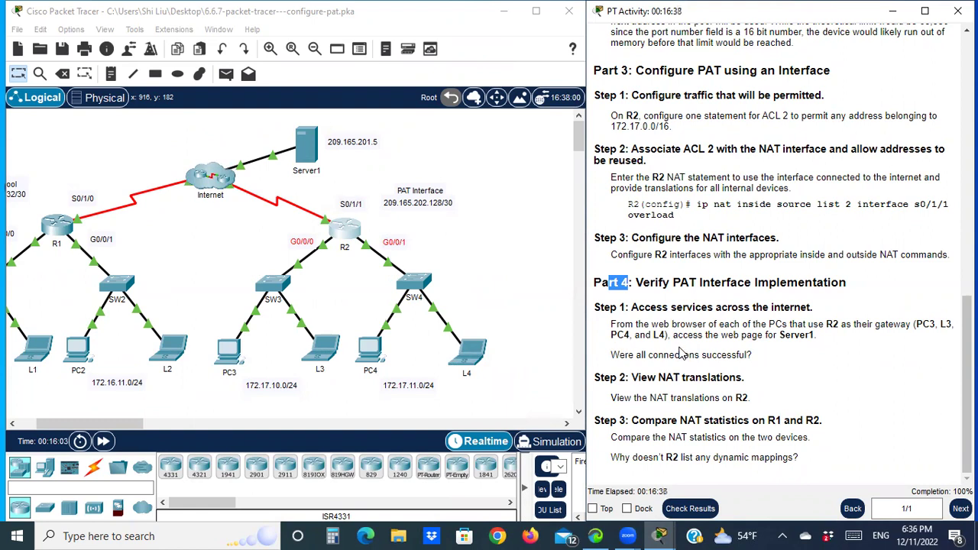
left_click_drag(201, 322, 506, 403)
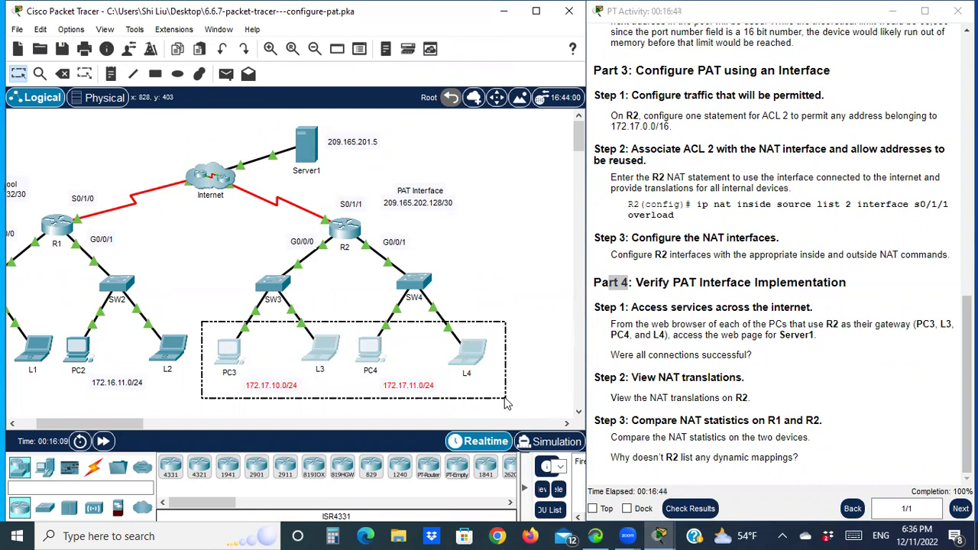
left_click_drag(506, 403, 506, 402)
left_click_drag(288, 119, 337, 194)
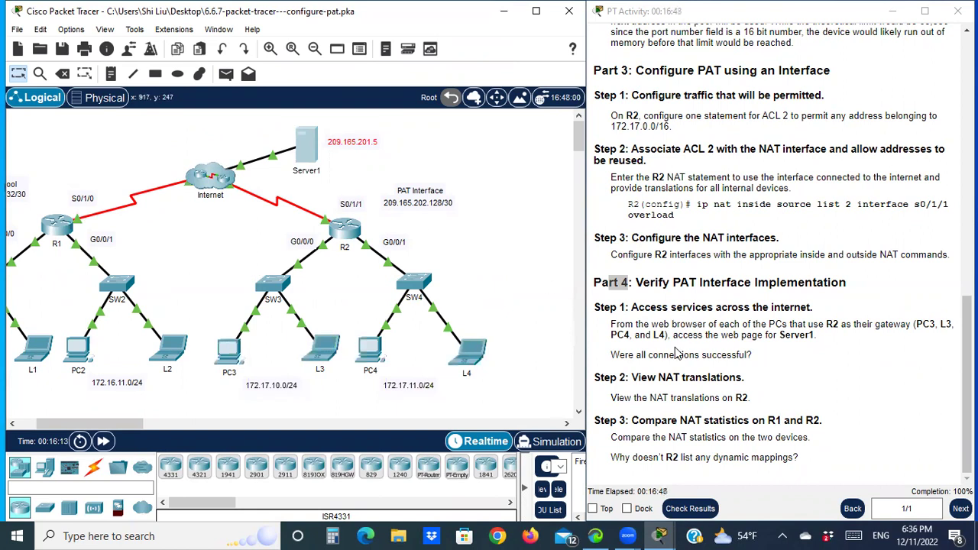
Step: Load Server1's web page at 209.165.201.5 in PC3's web browser, and close PC3's window
left_click(232, 353)
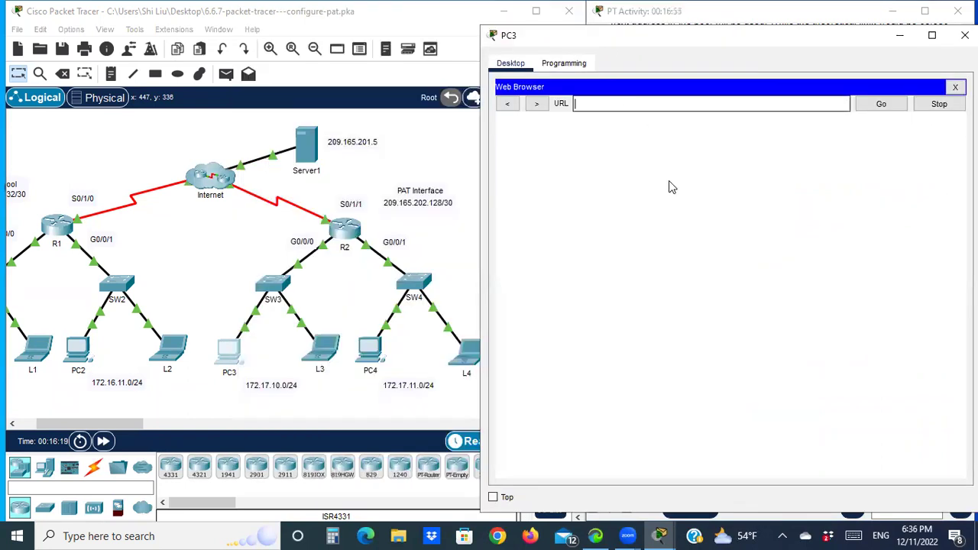
right_click(669, 187)
left_click(669, 187)
left_click(880, 104)
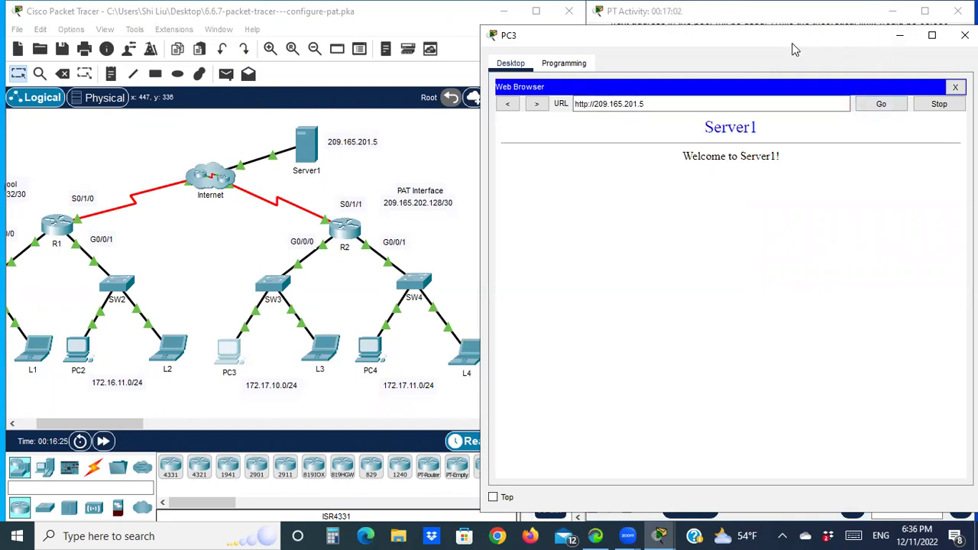
left_click_drag(792, 48, 740, 53)
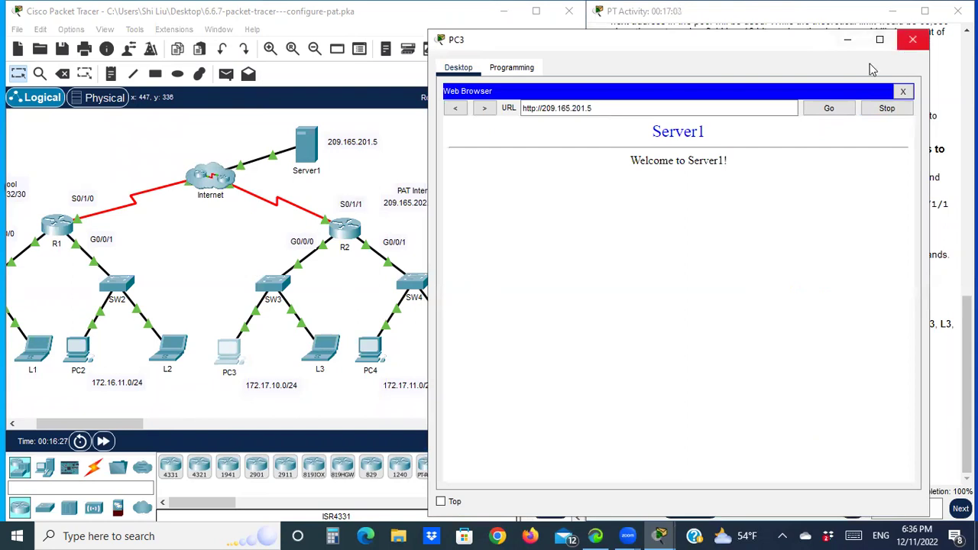
left_click(912, 38)
Step: Load Server1's web page at 209.165.201.5 in L3's web browser, and close L3's window
left_click(321, 347)
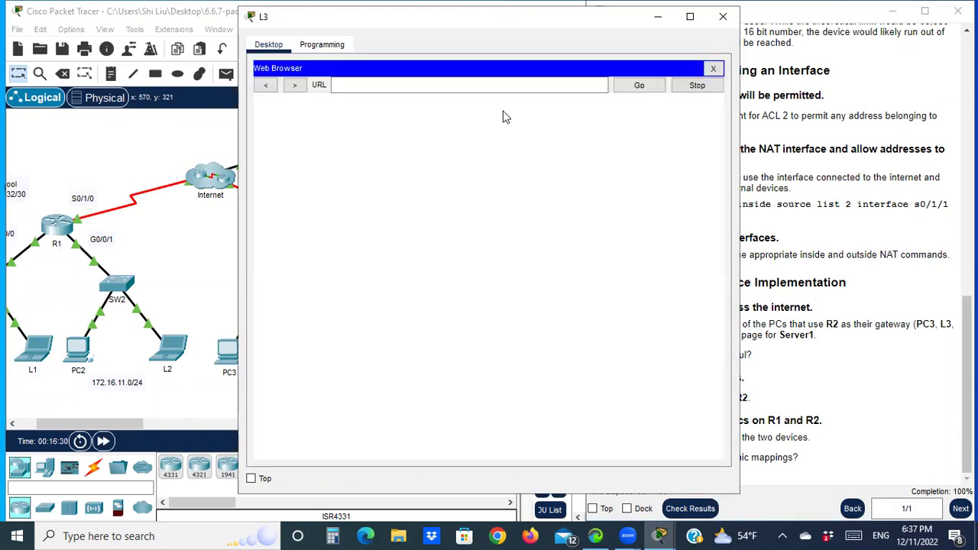
left_click(495, 84)
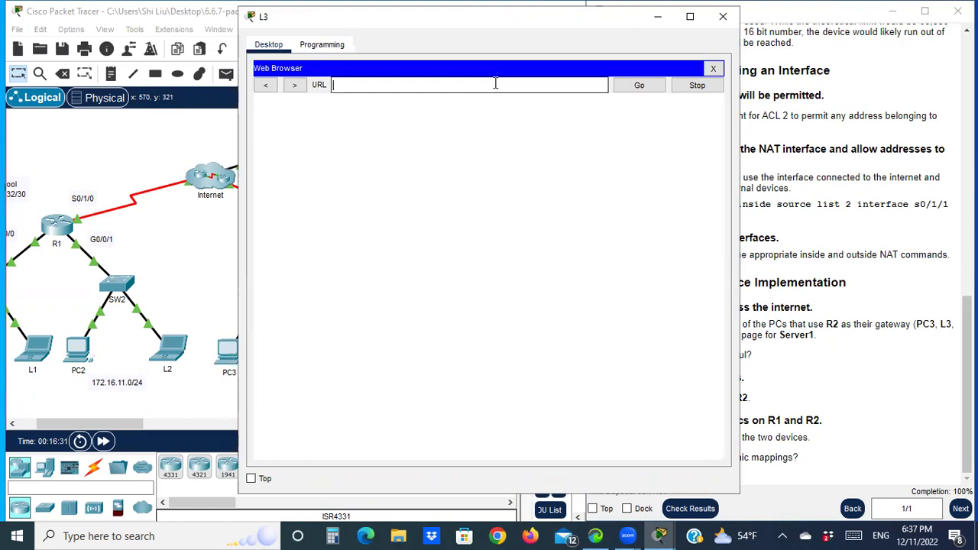
right_click(495, 84)
left_click(535, 163)
left_click(638, 87)
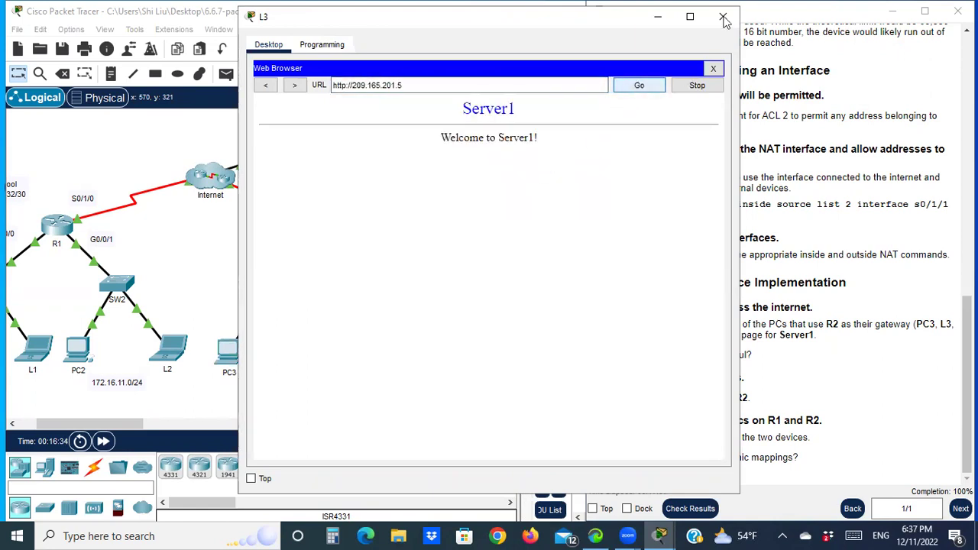
left_click(723, 21)
Step: Load Server1's web page at 209.165.201.5 in PC4's web browser, and close PC4's window
left_click(370, 350)
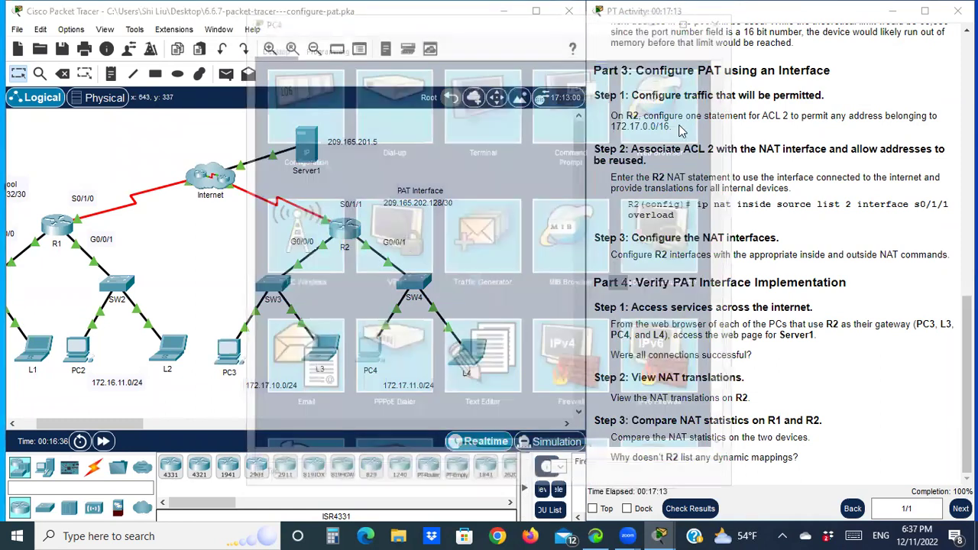
left_click(663, 107)
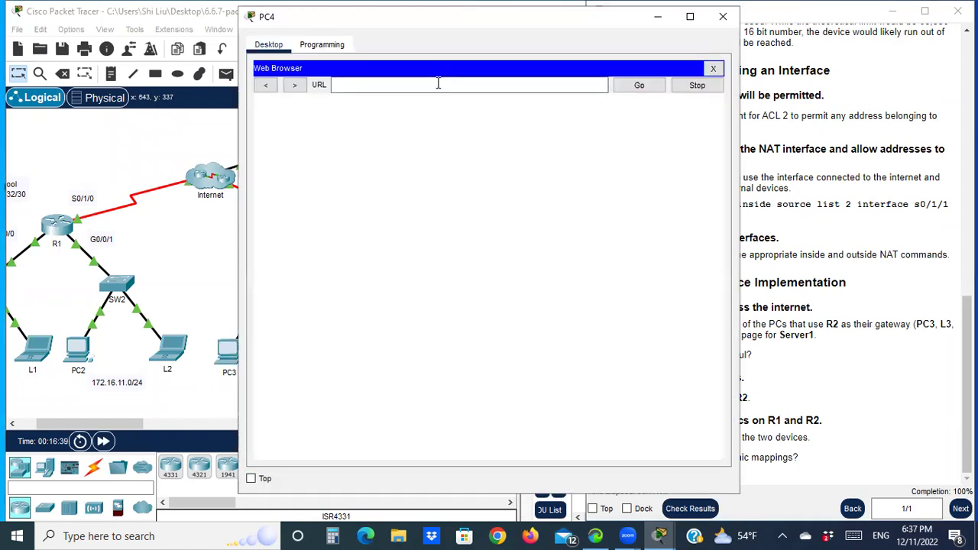
right_click(438, 83)
left_click(480, 162)
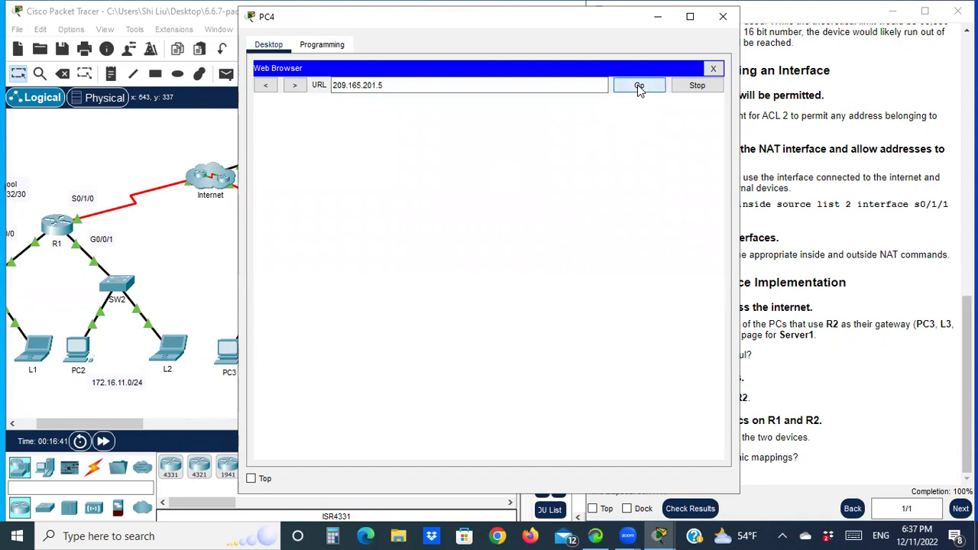
left_click(639, 86)
left_click(716, 24)
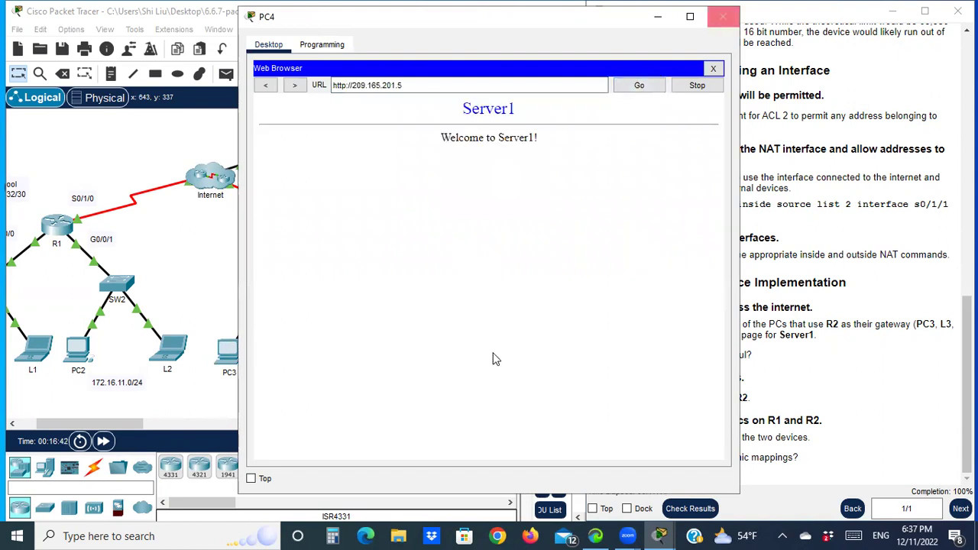
Step: Load Server1's web page at 209.165.201.5 in L4's web browser, and close L4's window
left_click(491, 360)
left_click(666, 103)
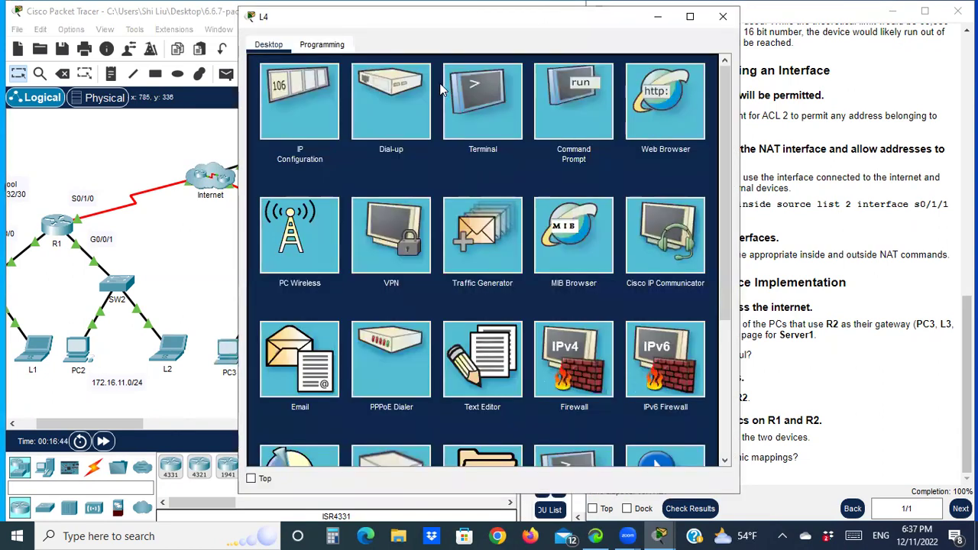
right_click(410, 88)
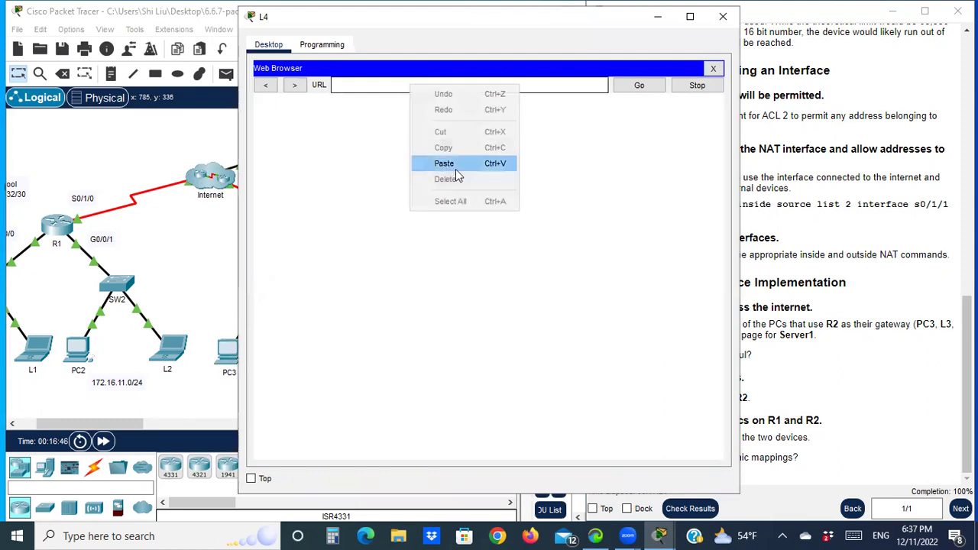
left_click(454, 166)
left_click(637, 86)
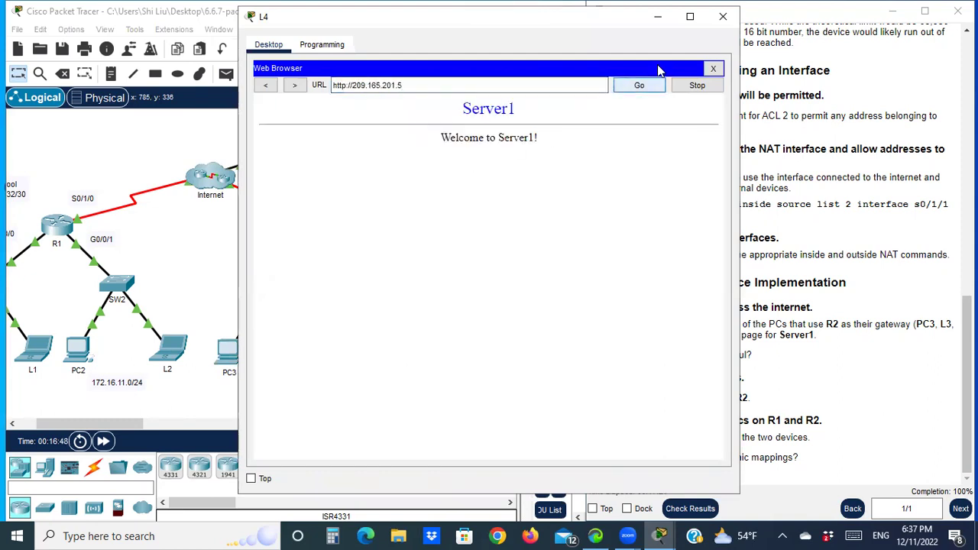
left_click(724, 15)
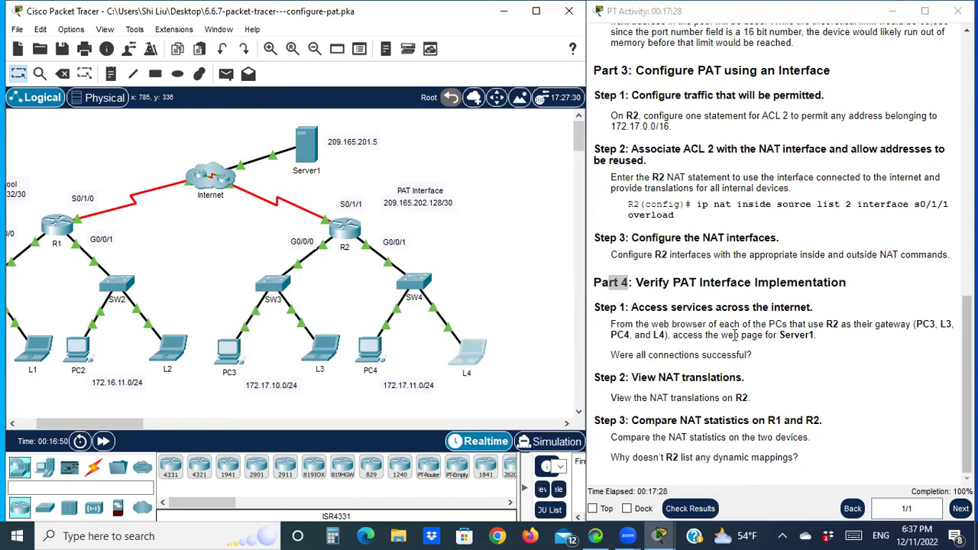
Step: Read the Part 4 Step 2 instructions, end configuration mode on R2, and display its table with sh ip nat translations
left_click_drag(615, 355, 762, 360)
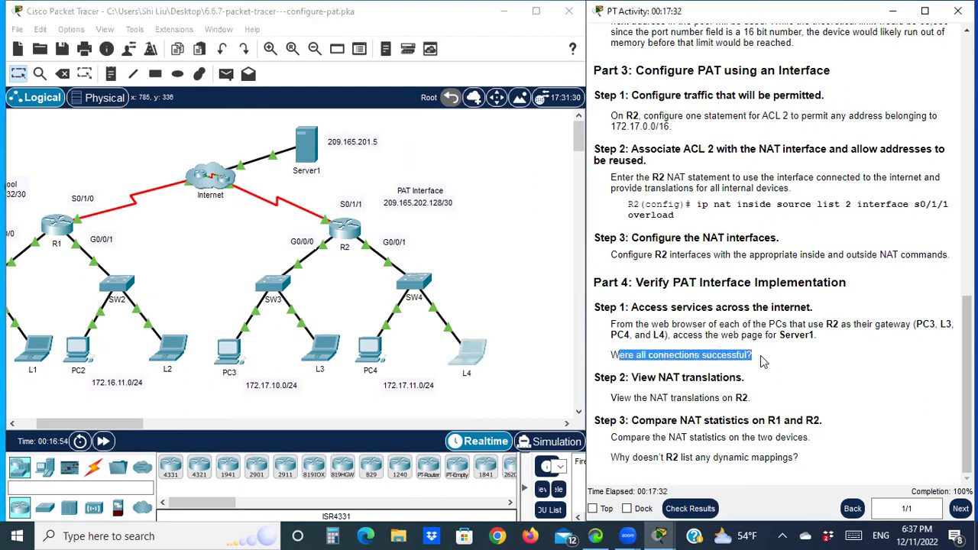
left_click_drag(603, 377, 746, 377)
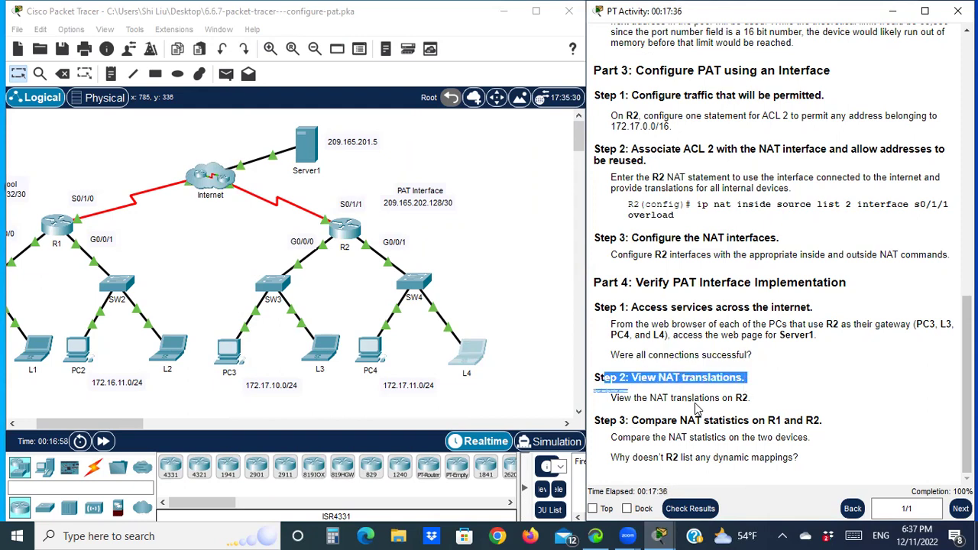
left_click(343, 227)
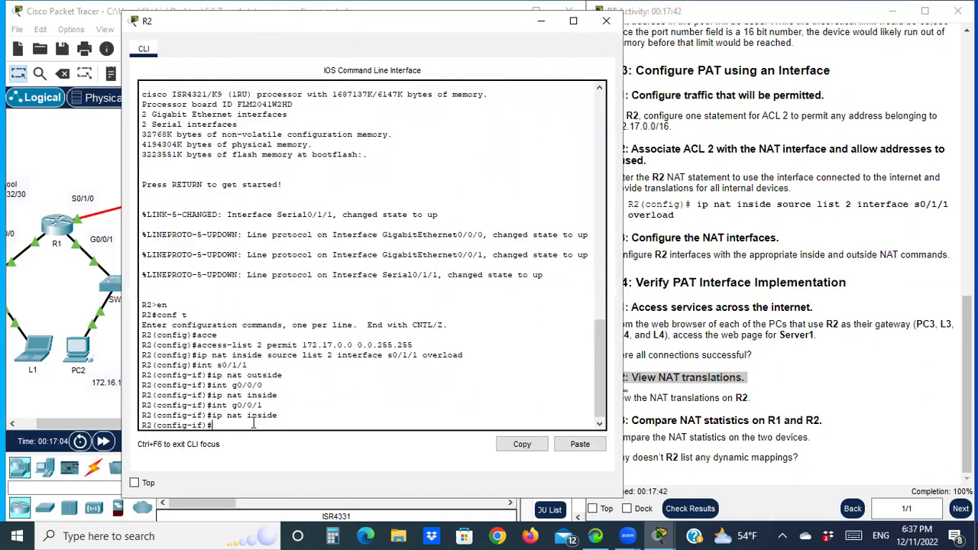
key("Return")
key("Return")
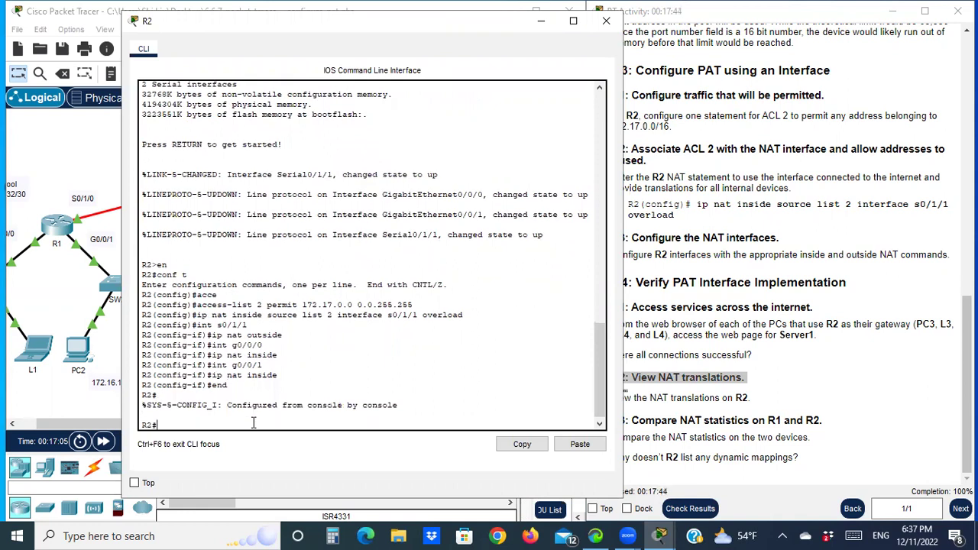
type("sh ip nat trans")
key("Tab")
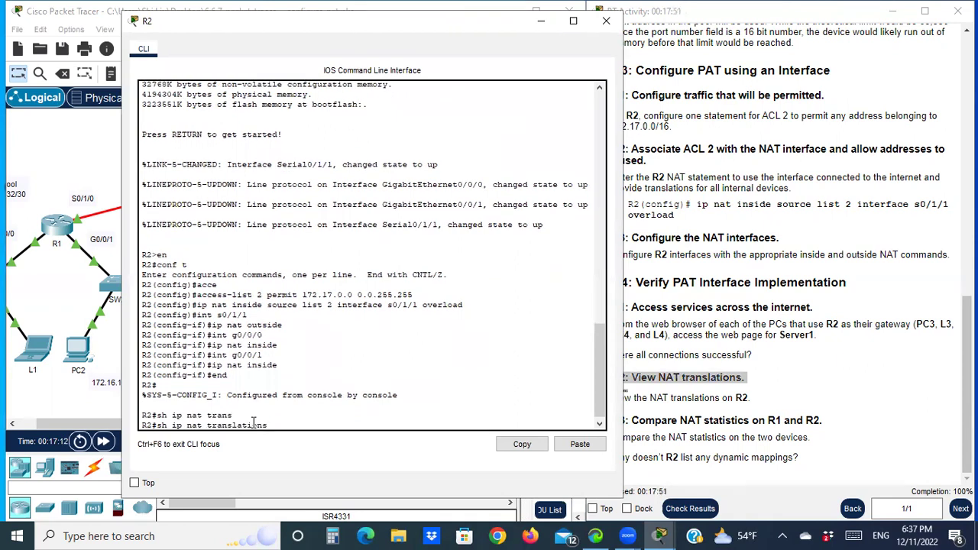
key("Return")
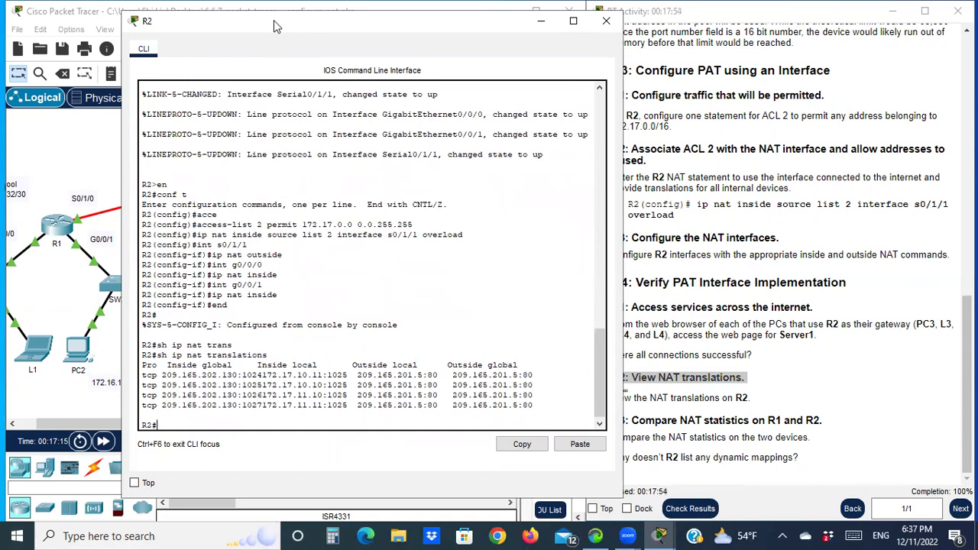
Step: Compare PC3's IPv4 address in its IP configuration with the matching inside local entry in R2's NAT translations, and close PC3
left_click_drag(293, 32, 691, 35)
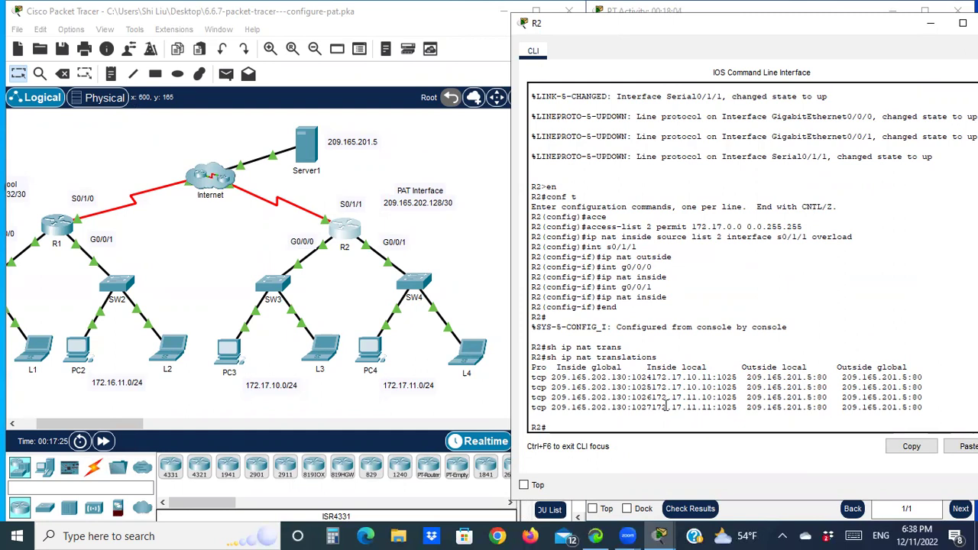
left_click(222, 353)
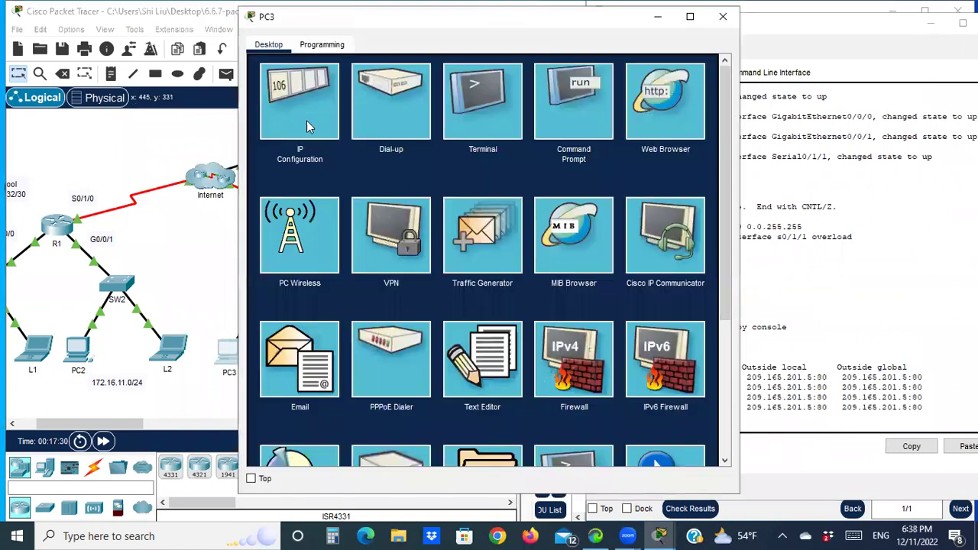
left_click(303, 122)
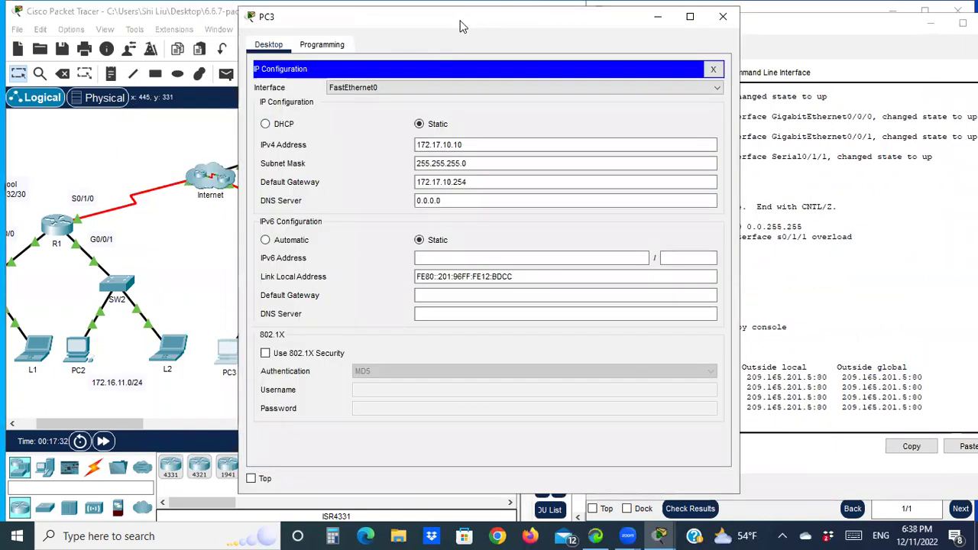
left_click_drag(470, 25, 245, 53)
left_click(191, 175)
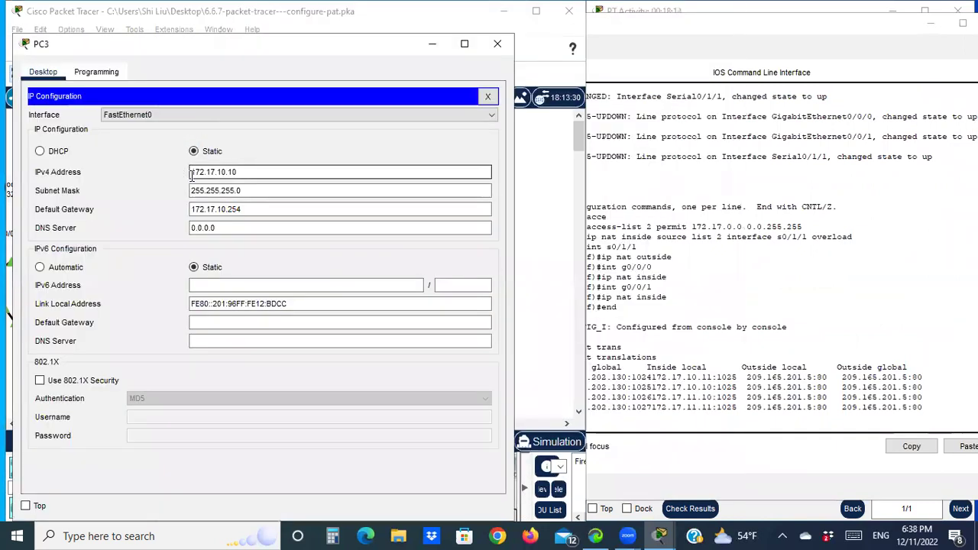
left_click_drag(191, 174, 238, 172)
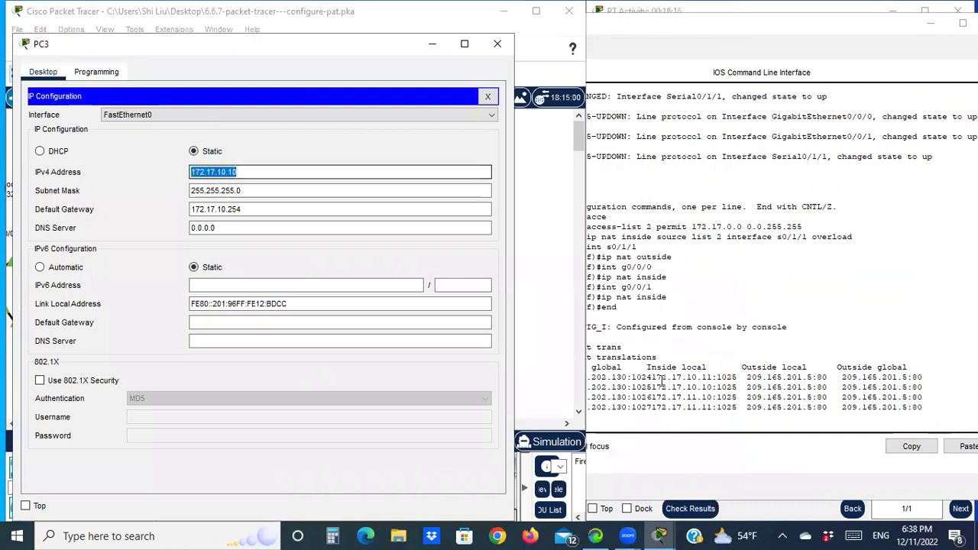
left_click(676, 397)
left_click_drag(651, 388, 720, 390)
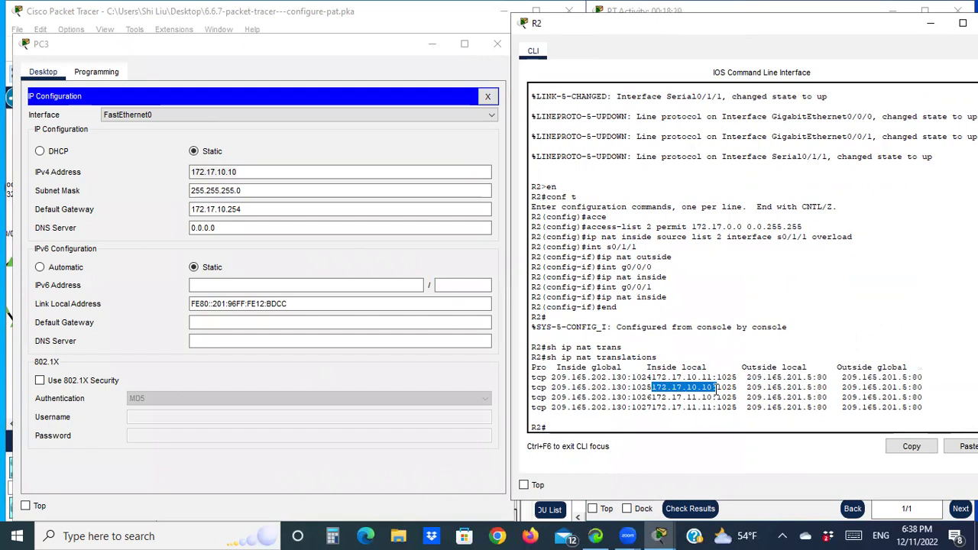
left_click(497, 44)
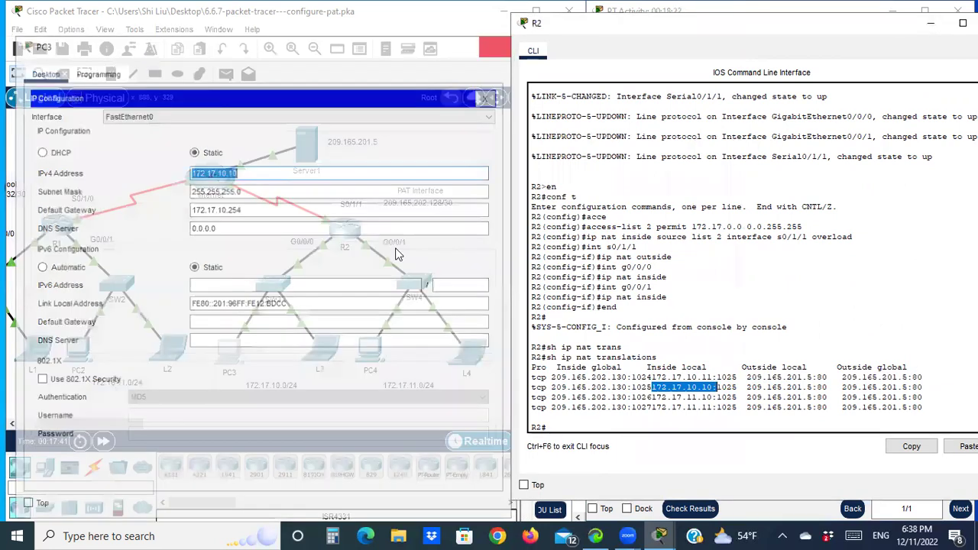
Step: Compare L3's IPv4 address in its IP configuration with the matching inside local entry in R2's NAT translations, and close L3
left_click(321, 346)
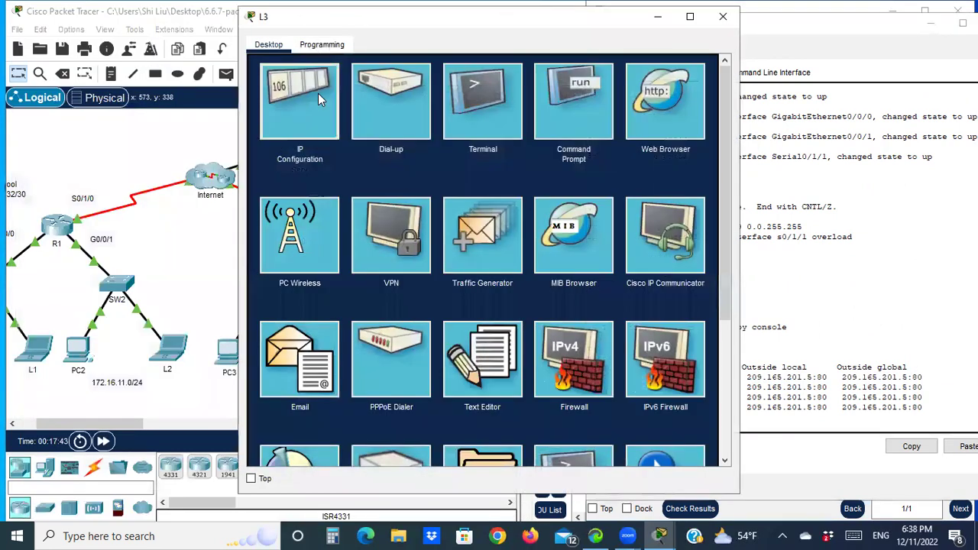
left_click(318, 93)
left_click_drag(492, 16, 293, 49)
left_click_drag(264, 177, 185, 183)
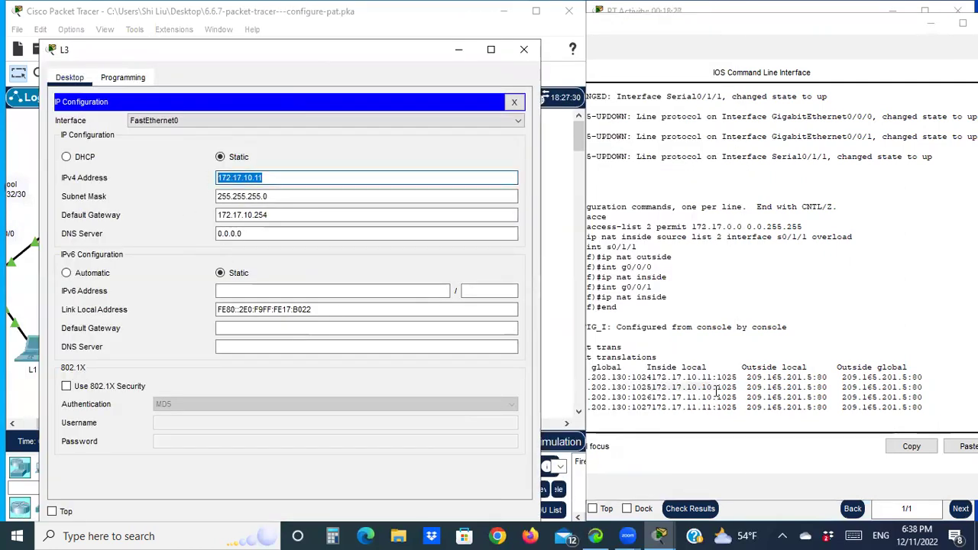
left_click_drag(712, 377, 653, 380)
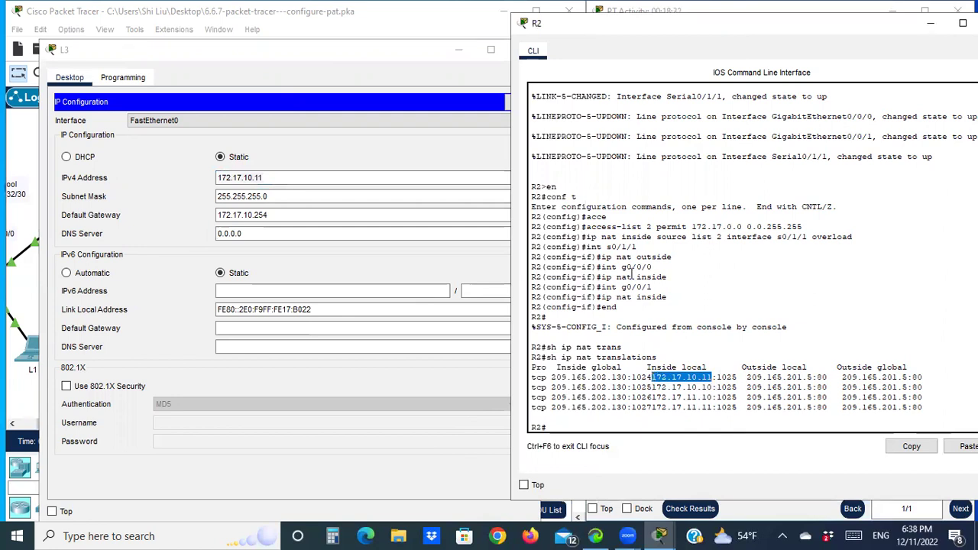
left_click(417, 59)
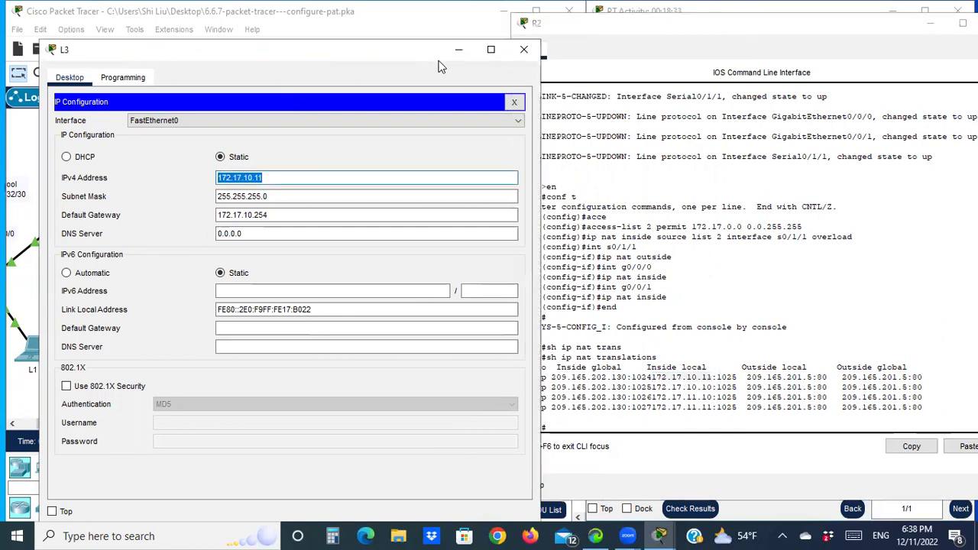
left_click(524, 49)
Step: Compare PC4's IPv4 address in its IP configuration with the matching inside local entry in R2's NAT translations
left_click(374, 353)
left_click(374, 353)
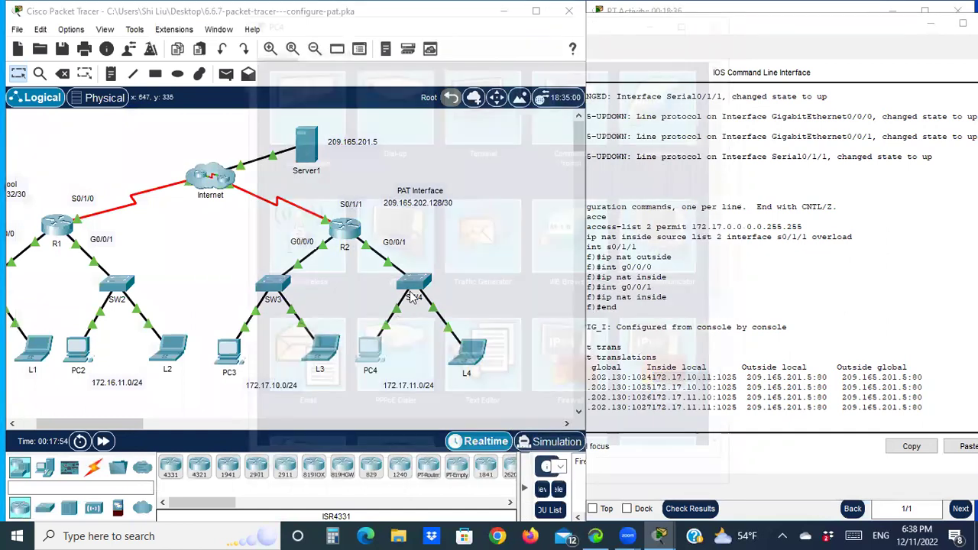
left_click(296, 95)
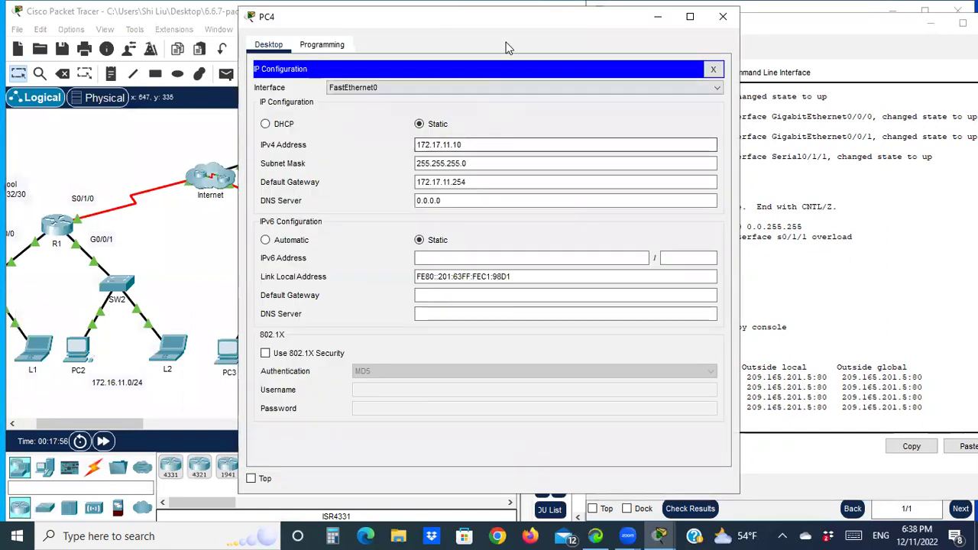
left_click_drag(507, 23, 311, 53)
left_click_drag(285, 174, 219, 176)
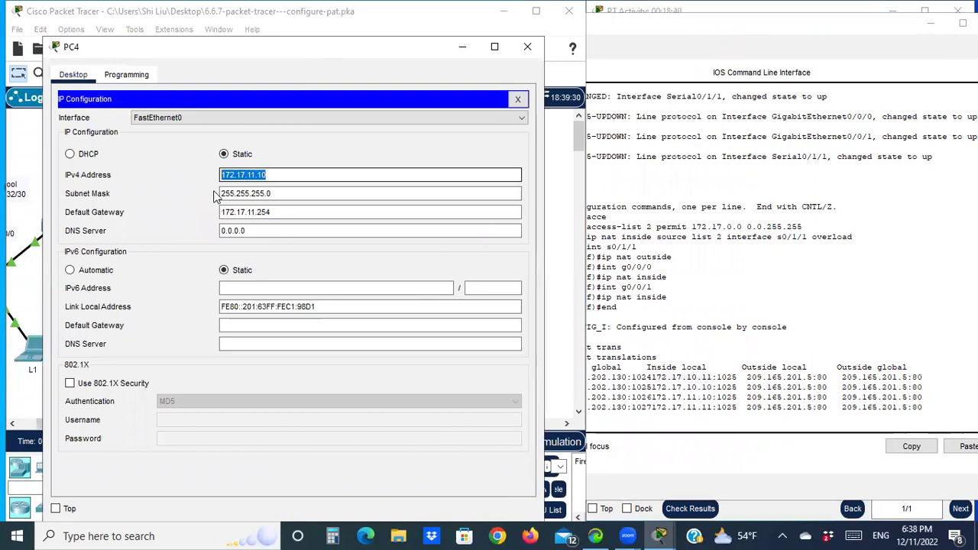
left_click_drag(711, 393, 652, 396)
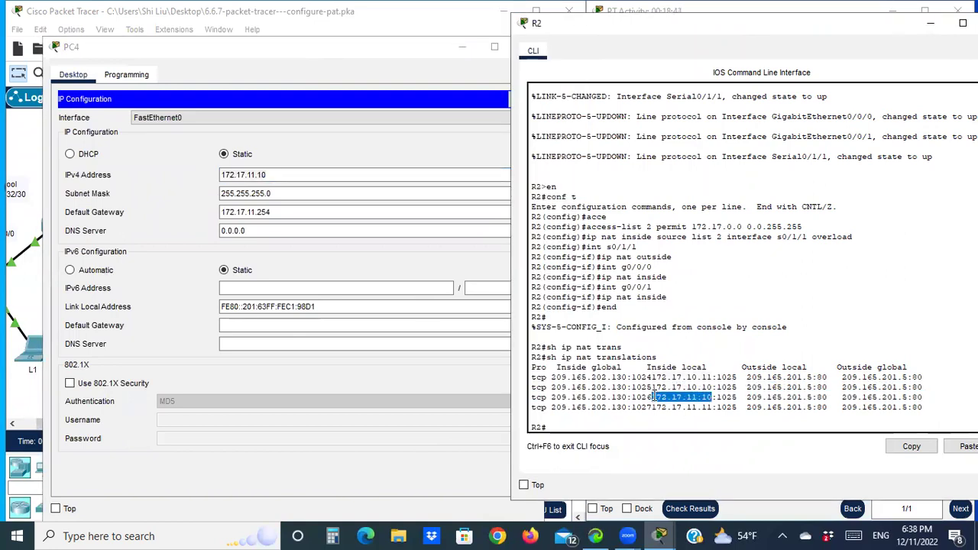
Step: Close PC4, compare L4's IPv4 address in its IP configuration with the matching inside local entry in R2's NAT translations, and close L4
left_click(387, 45)
left_click(527, 47)
left_click(447, 340)
left_click(305, 112)
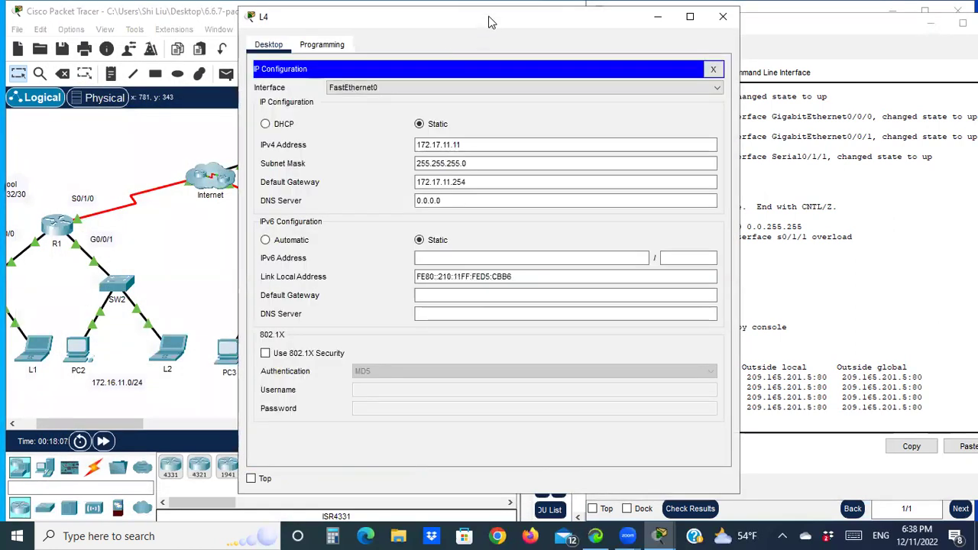
left_click_drag(493, 19, 271, 69)
left_click_drag(240, 196, 158, 191)
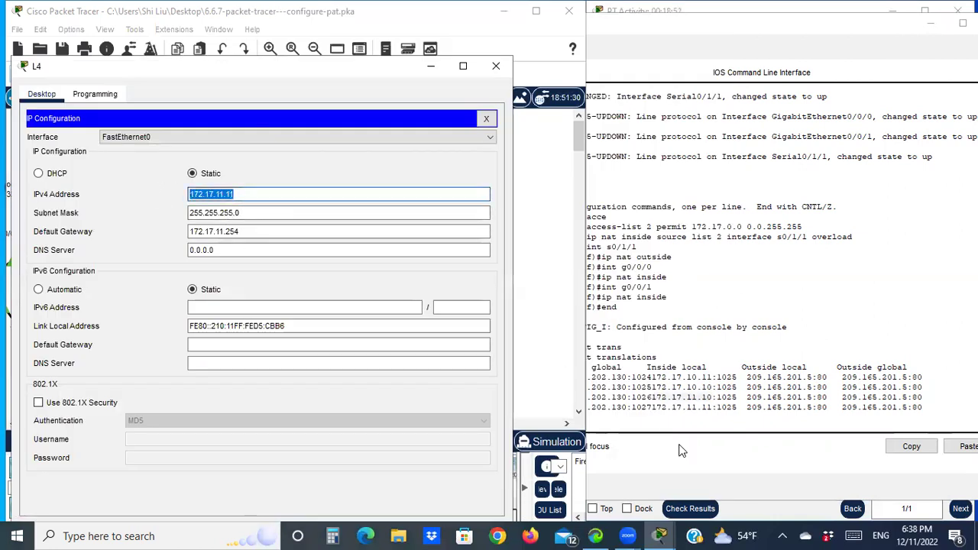
left_click(704, 410)
left_click_drag(709, 410, 650, 410)
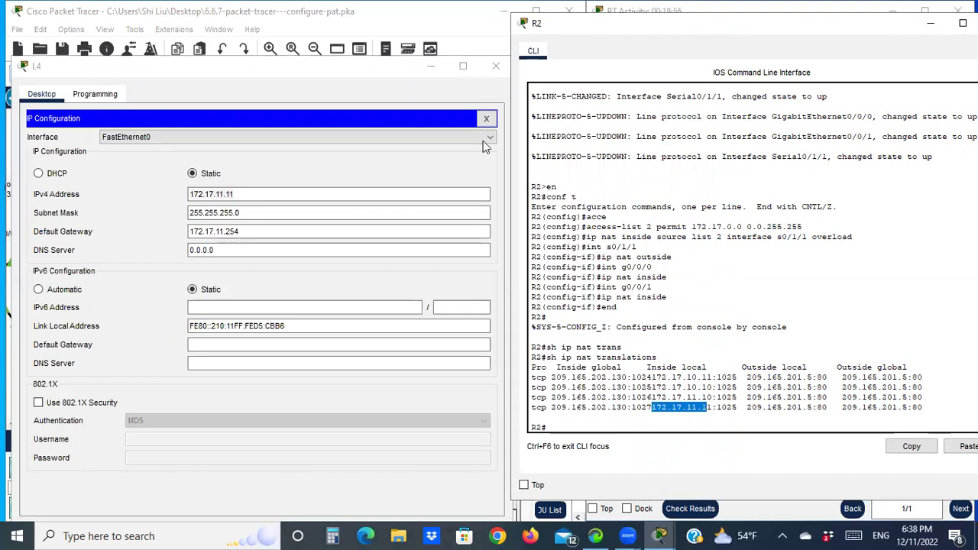
left_click(367, 71)
left_click(494, 68)
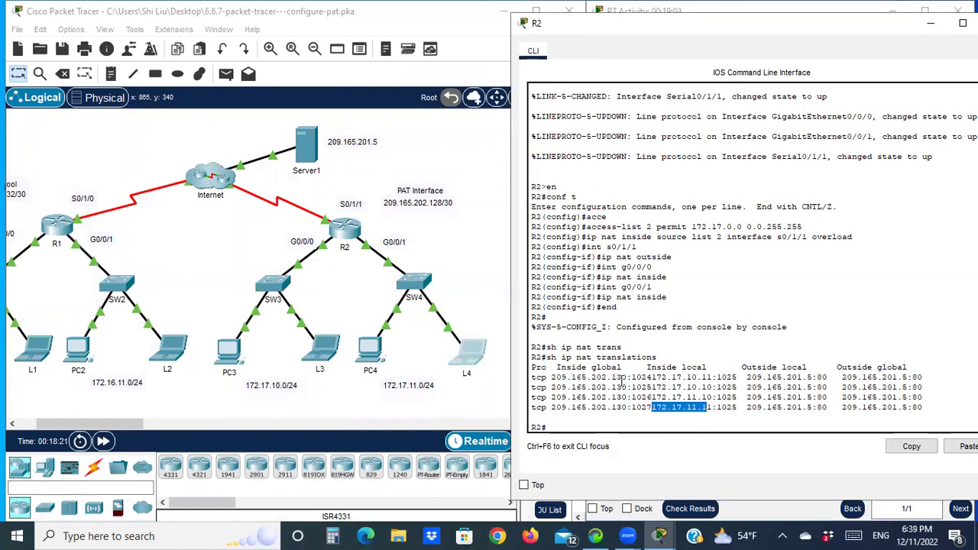
Step: Check the inside global address in R2's NAT translations against interface S0/1/1 in the topology and the interface s0/1/1 overload statement
left_click_drag(550, 378, 626, 378)
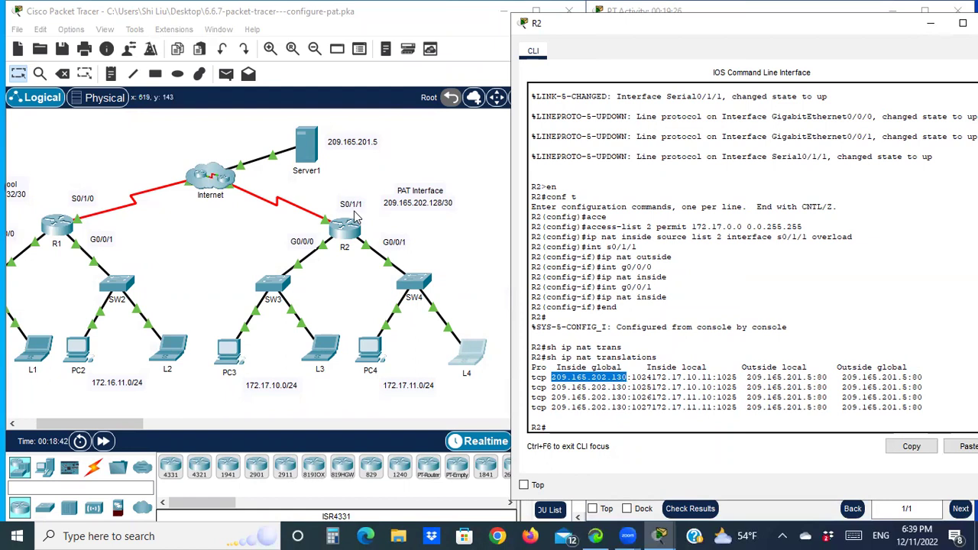
left_click(329, 197)
left_click_drag(328, 197, 368, 221)
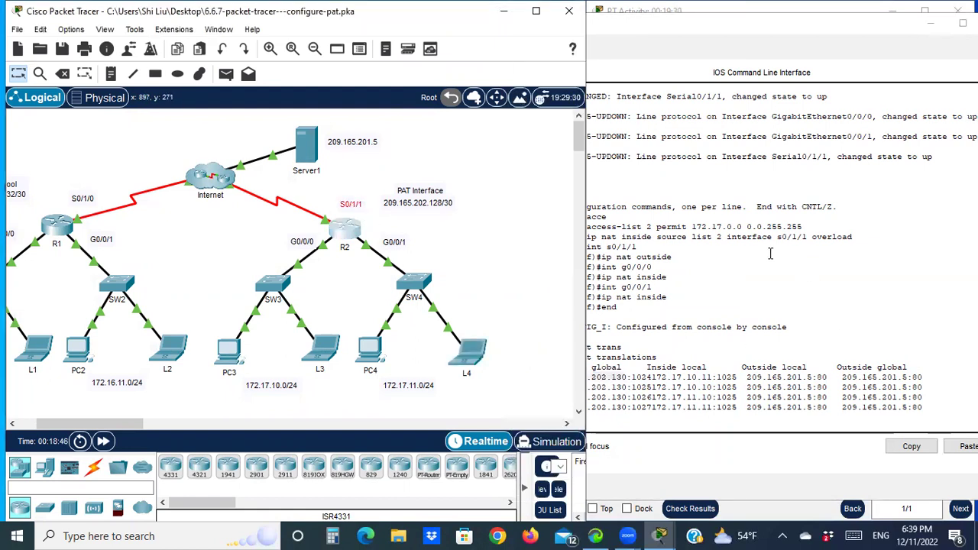
left_click_drag(858, 238, 726, 239)
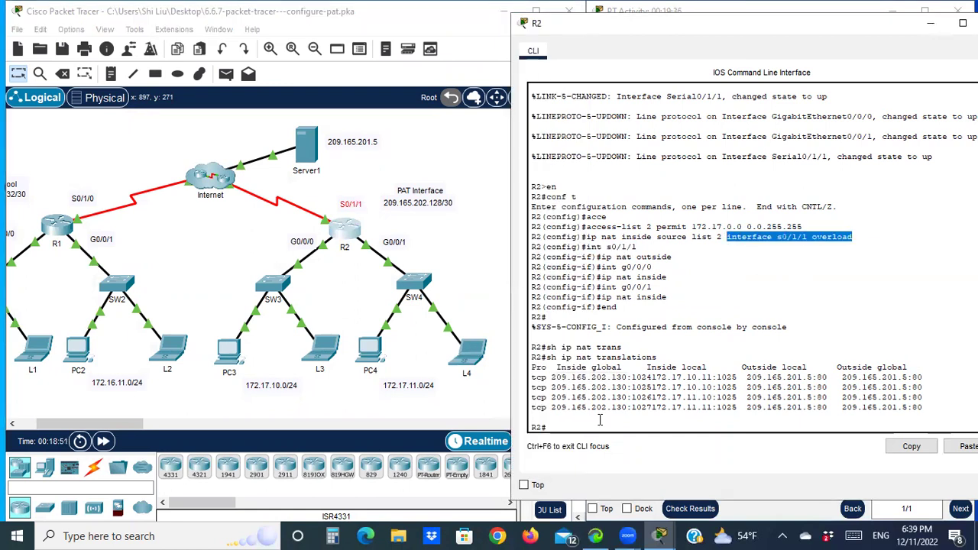
Step: Display R2's serial interface details with sh ip int s0/1/1 and compare its internet address with the inside global address in the translations
left_click(574, 426)
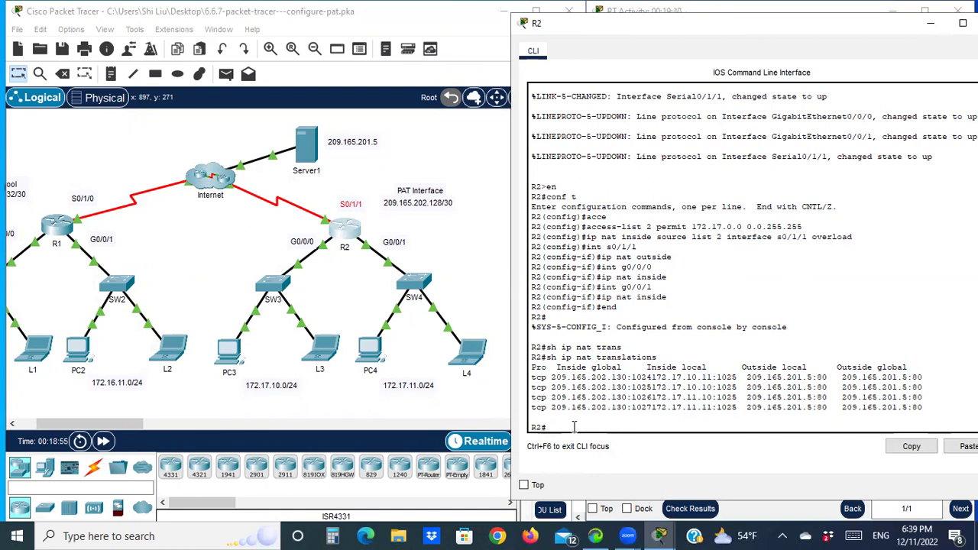
type("sh ip int s0/1/1")
key("Return")
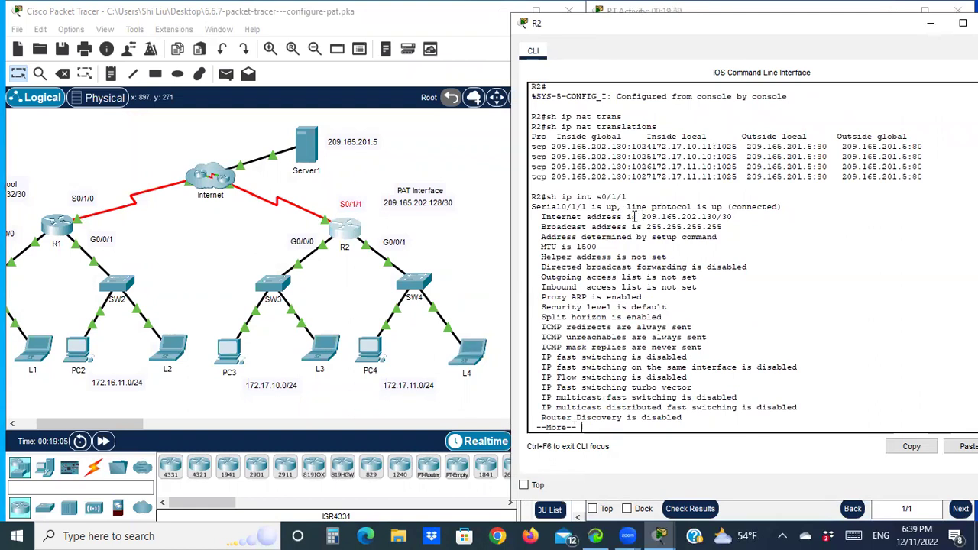
left_click_drag(641, 216, 718, 217)
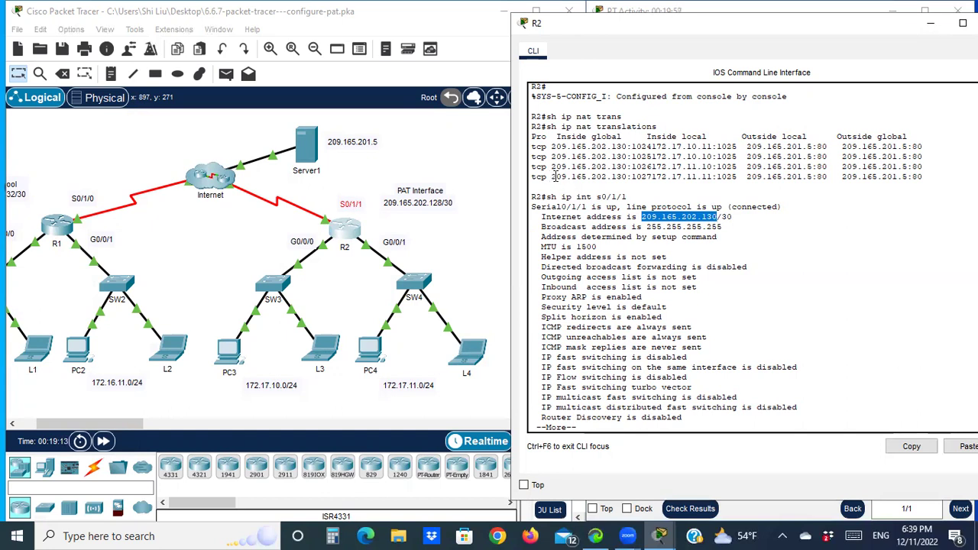
left_click_drag(550, 177, 627, 178)
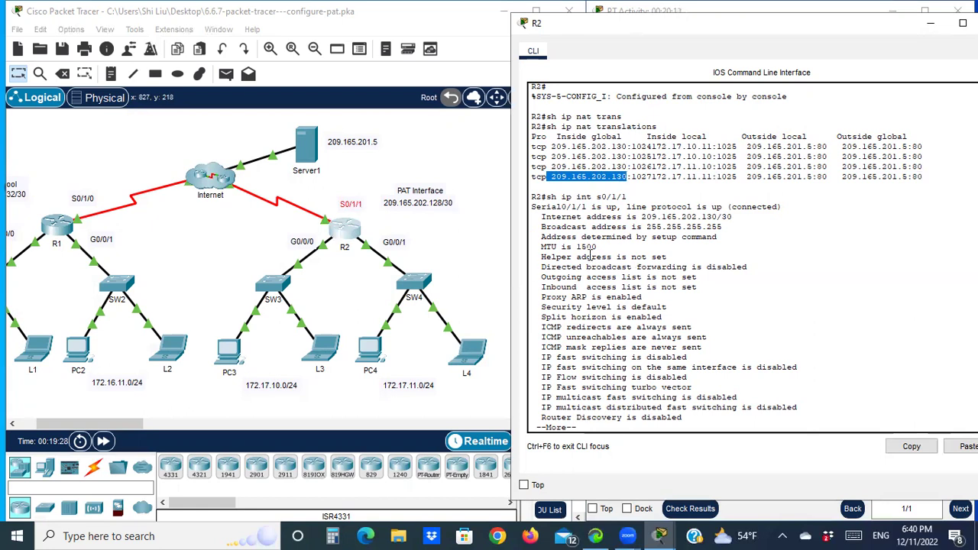
Step: Examine the inside global port number of the first entry in R2's NAT translations, and close R2
left_click_drag(632, 146, 655, 146)
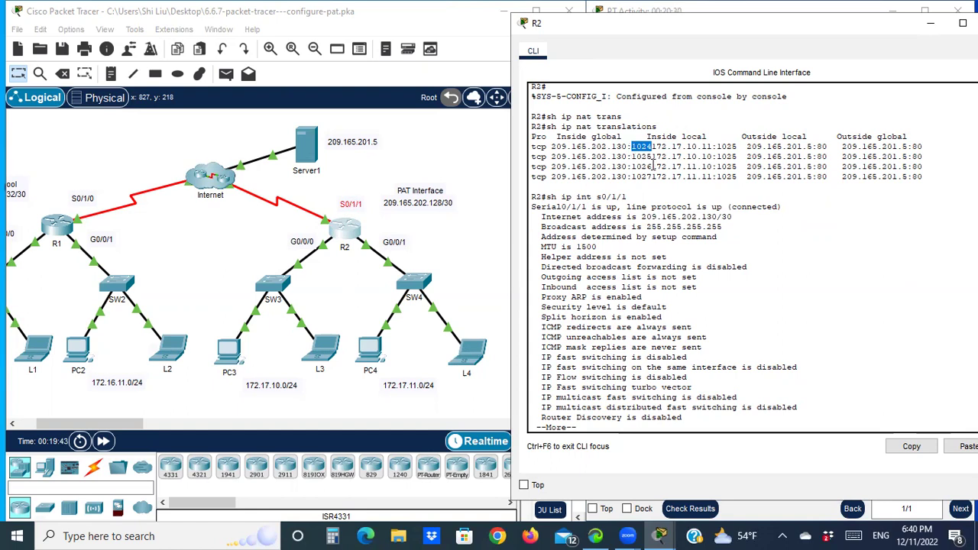
left_click_drag(741, 28, 534, 60)
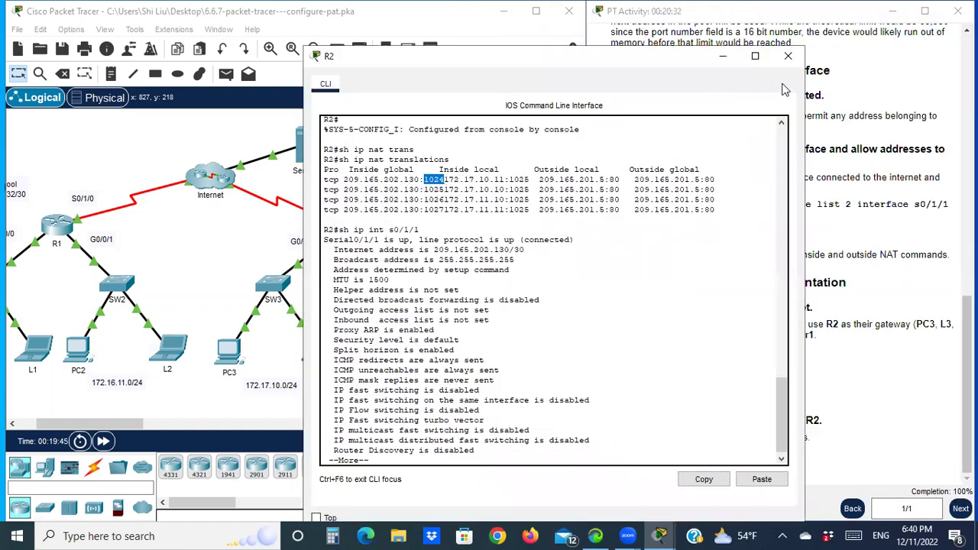
left_click(784, 64)
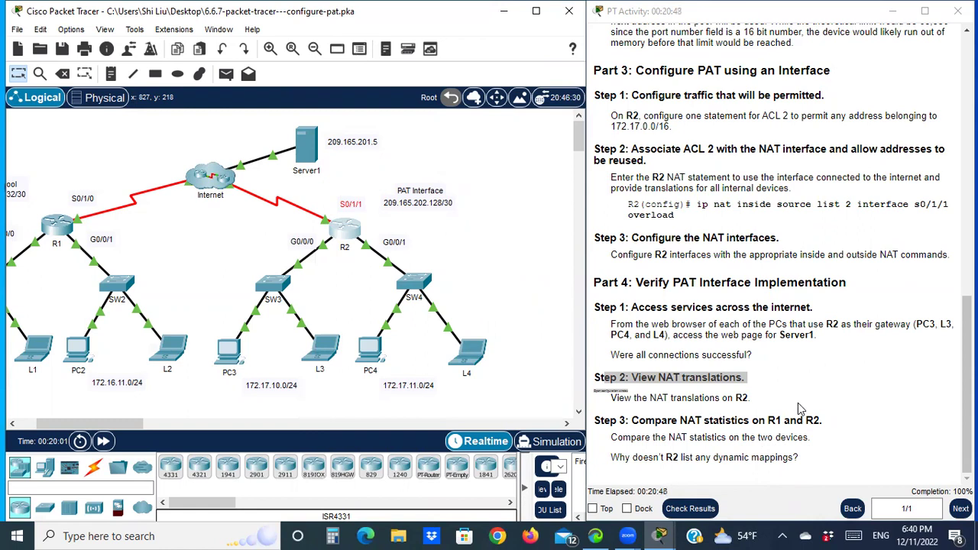
Step: Open R1's console, enter privileged EXEC mode, and display its NAT statistics with sh ip nat statistics
left_click(61, 222)
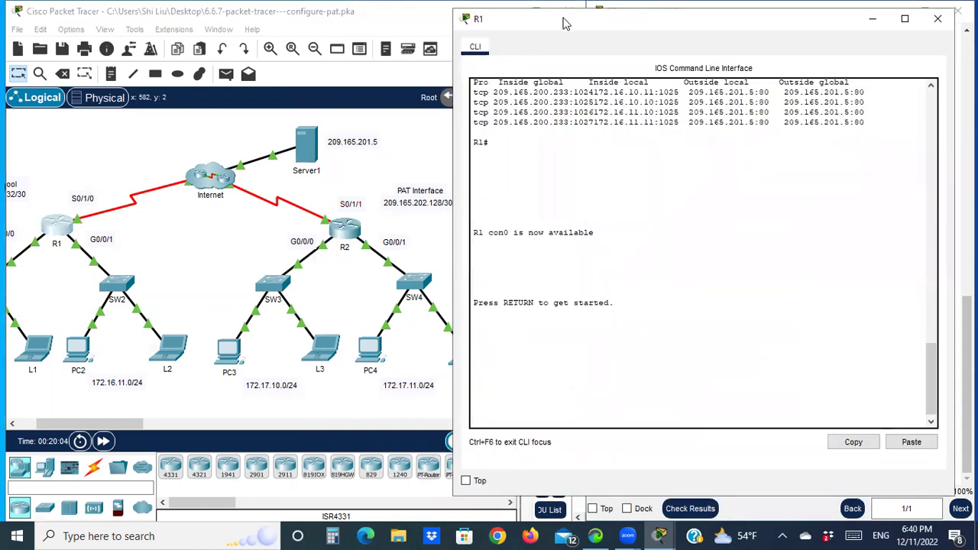
left_click_drag(563, 24, 117, 28)
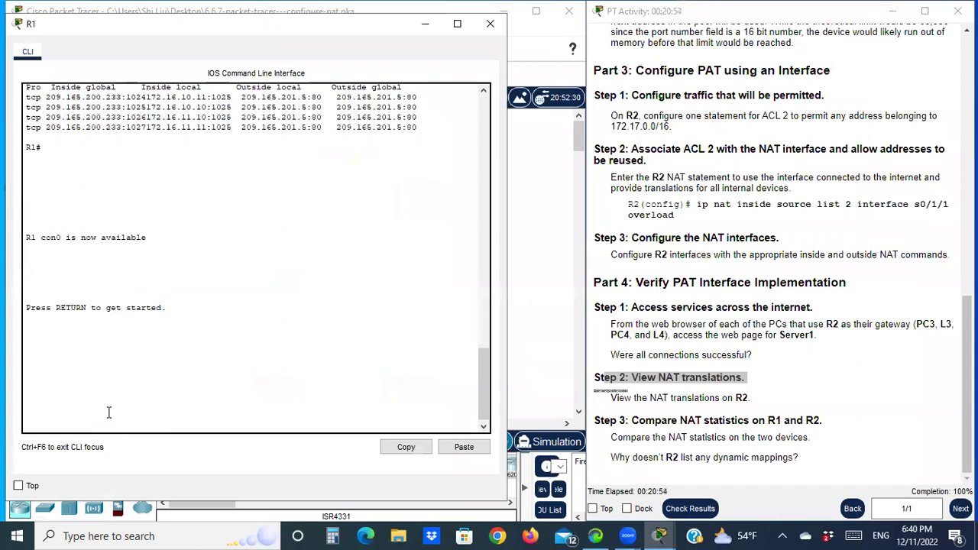
key("Return")
type("en")
key("Return")
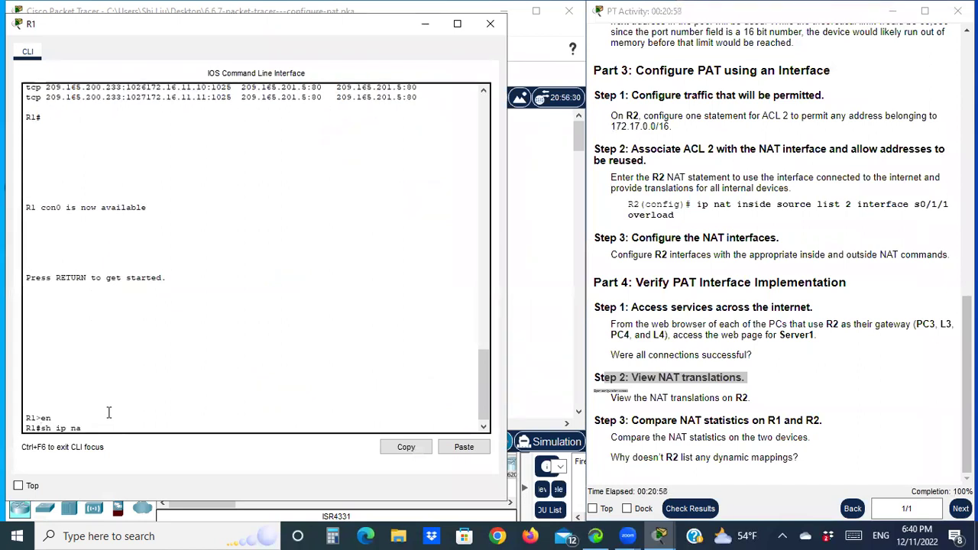
type("sh ip nat stati")
key("Tab")
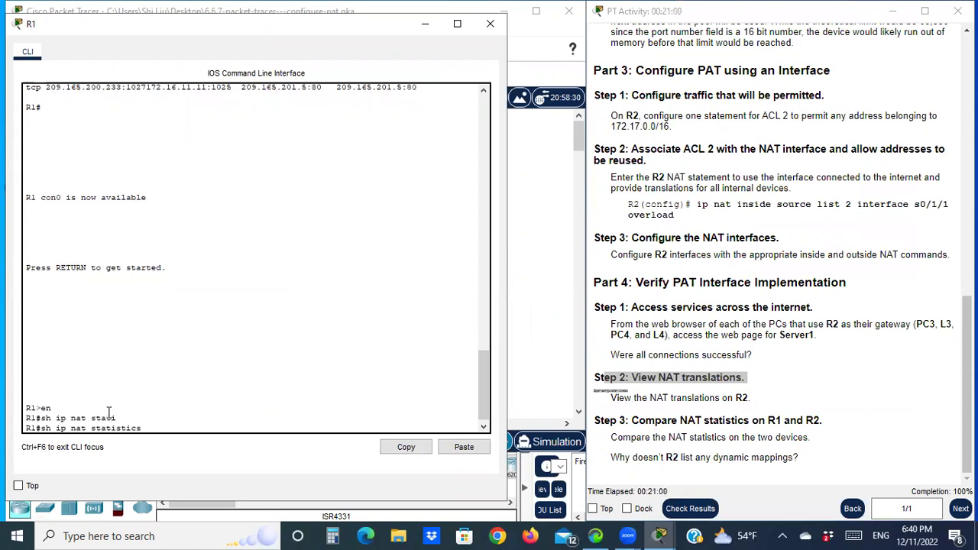
key("Return")
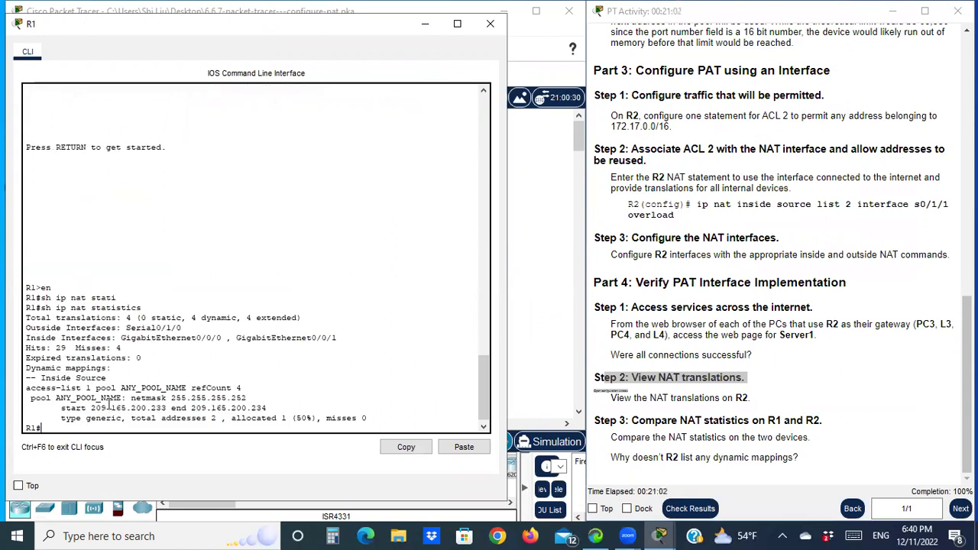
Step: Reopen R2's console, finish the remaining interface output, and display its NAT statistics with sh ip nat statistics
left_click(525, 299)
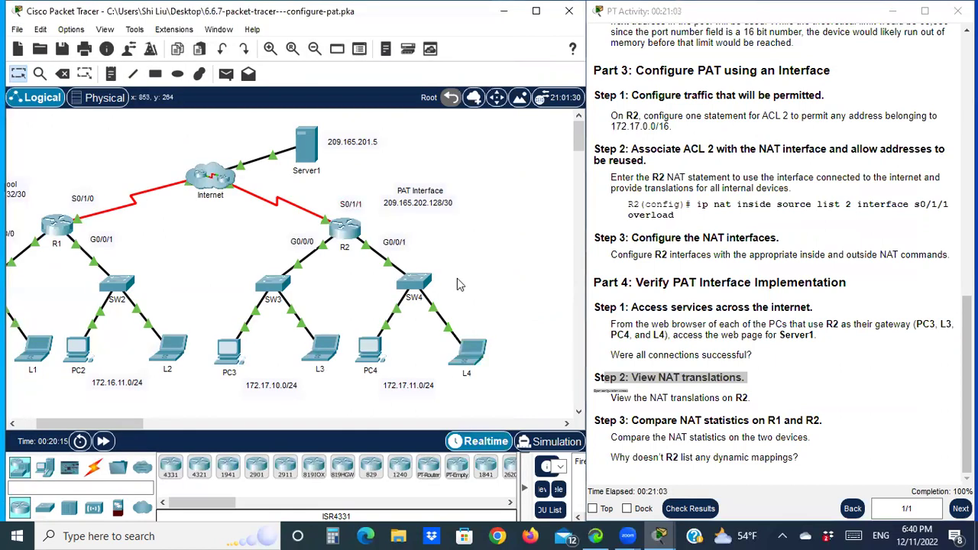
left_click(347, 233)
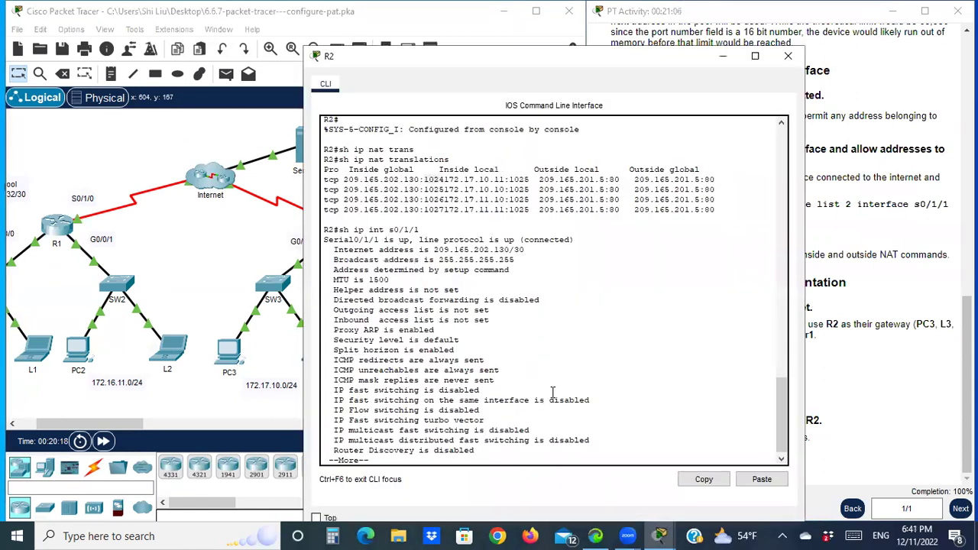
key("Return")
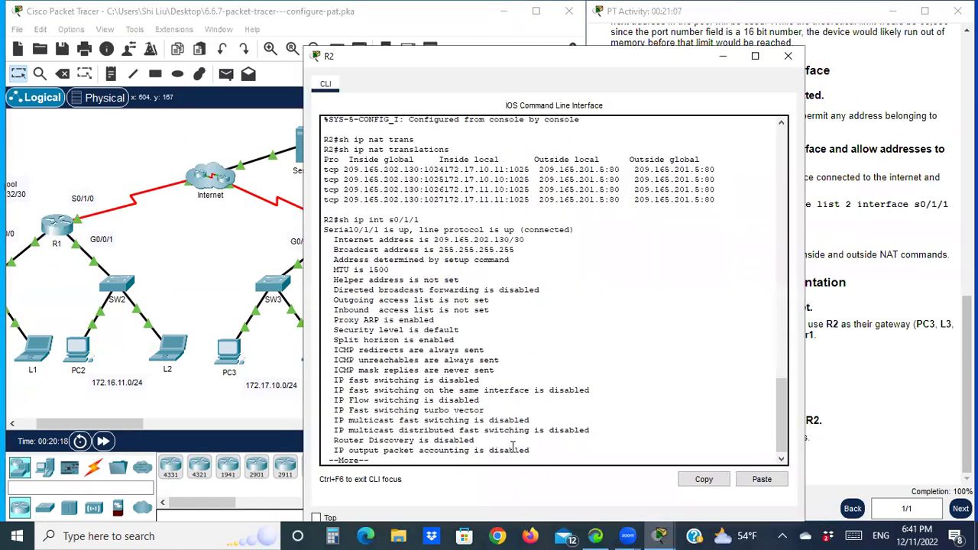
key("space")
type("sh ip nat stat")
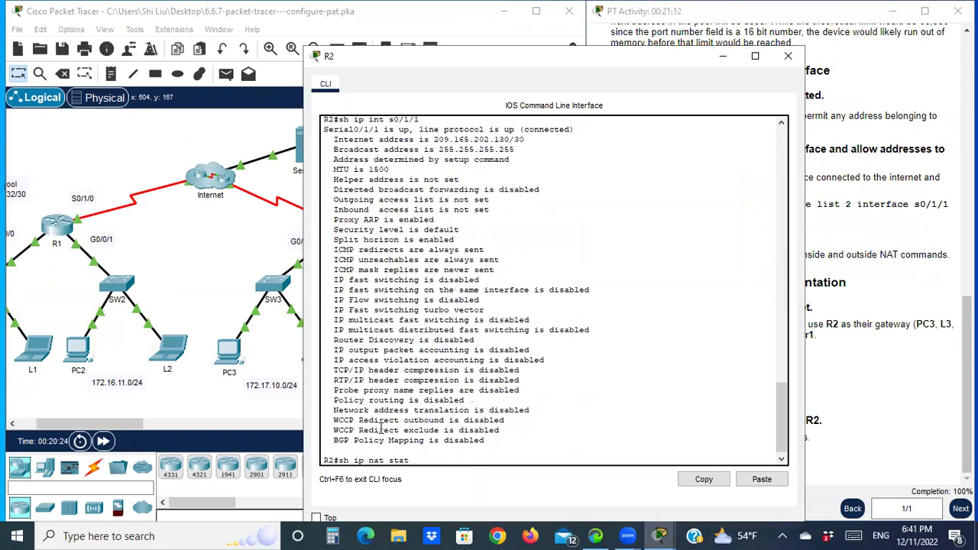
type("i")
key("Tab")
key("Return")
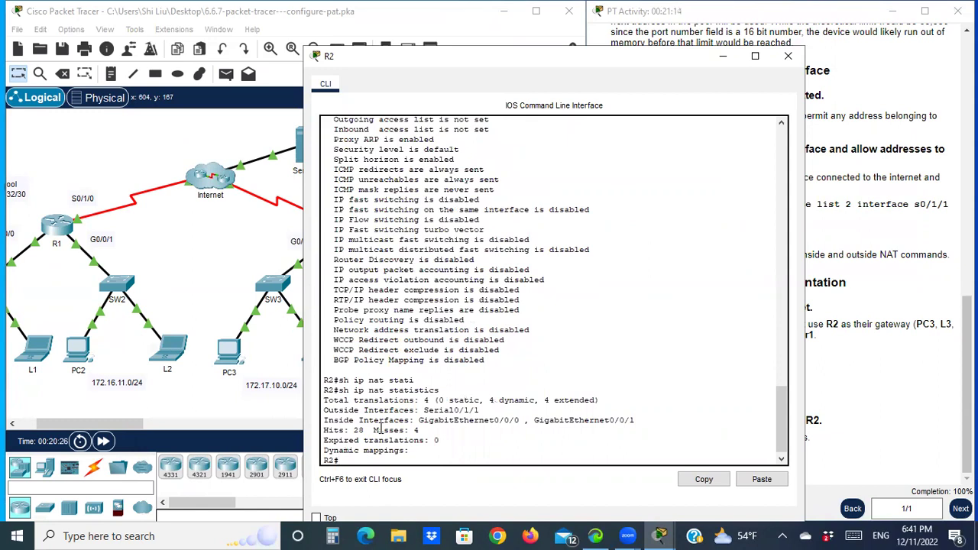
Step: Place the R1 and R2 consoles side by side and compare the Dynamic mappings sections of their NAT statistics
left_click_drag(544, 70, 324, 92)
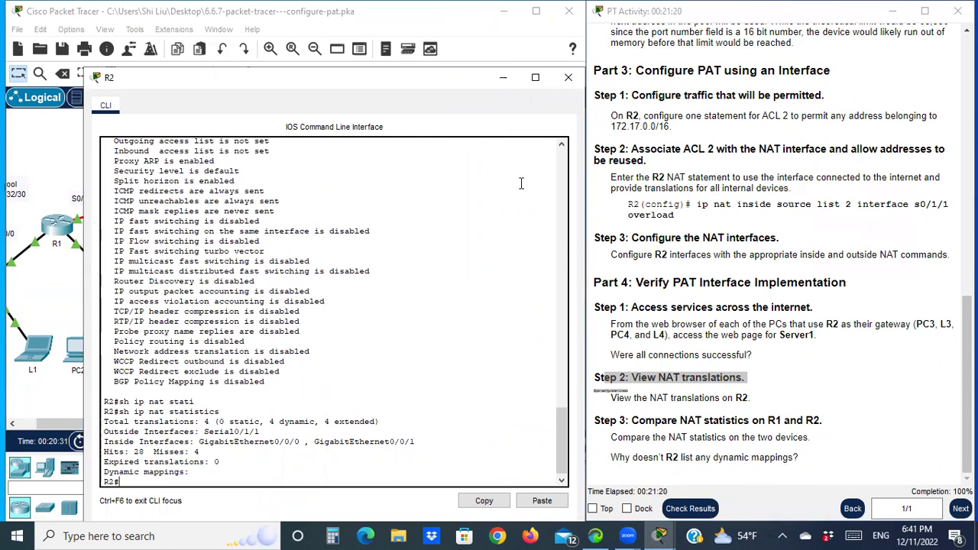
left_click_drag(405, 84, 414, 87)
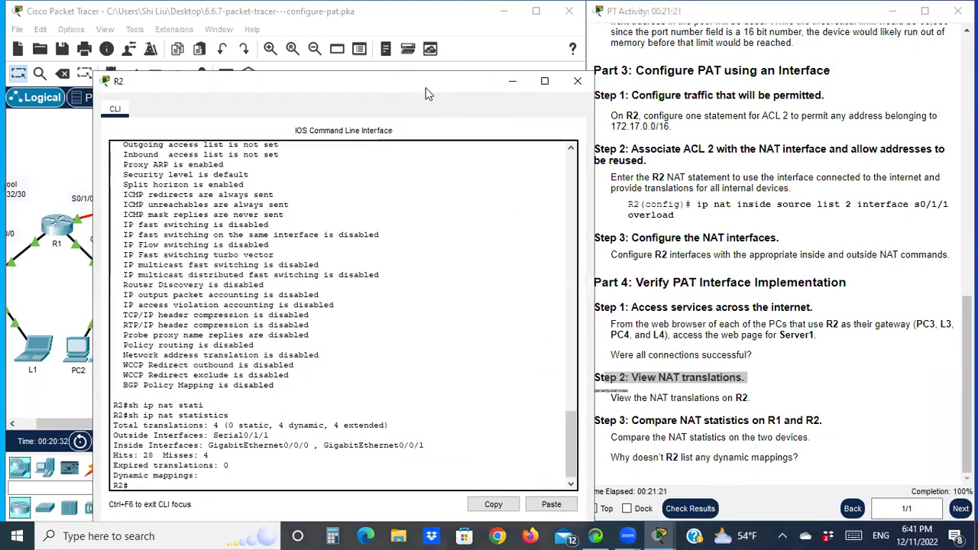
key("super+Right")
left_click(52, 223)
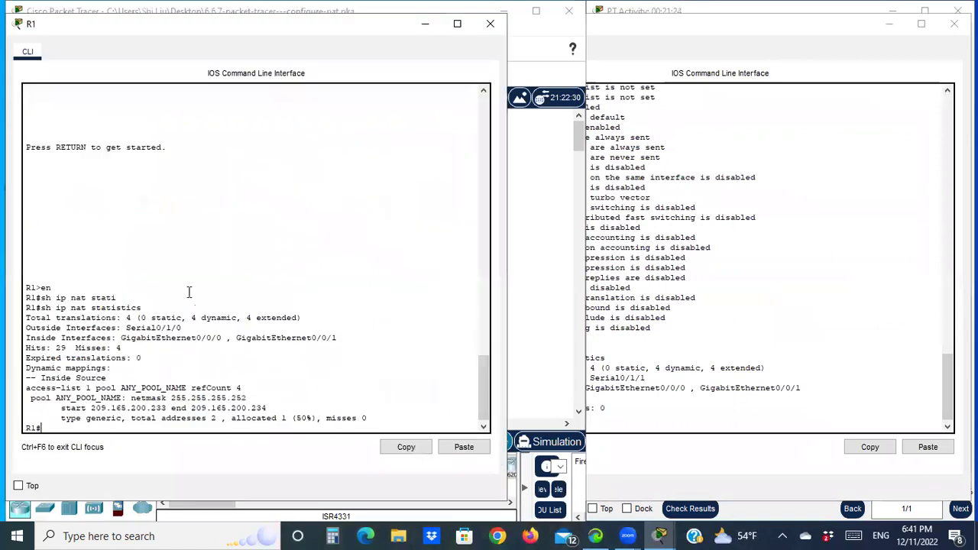
left_click(866, 272)
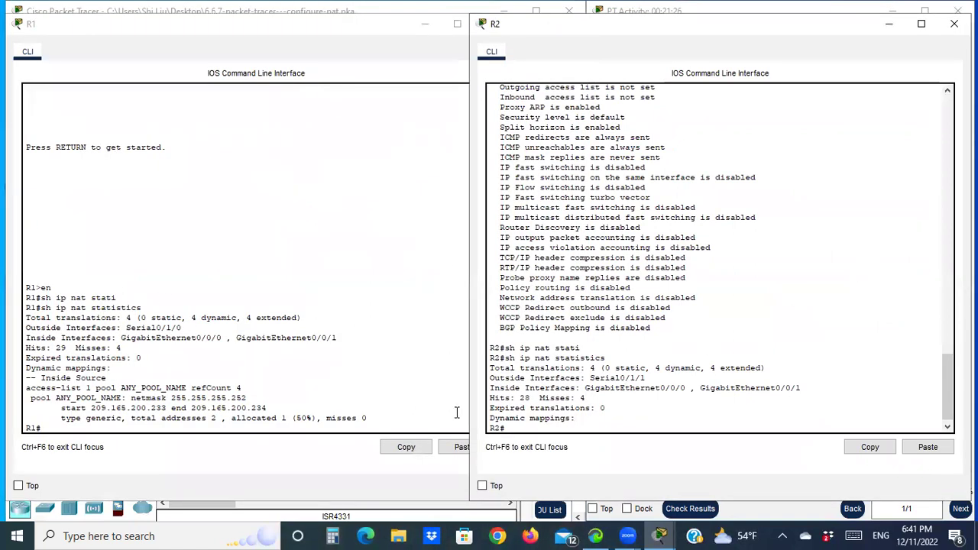
left_click_drag(25, 368, 112, 368)
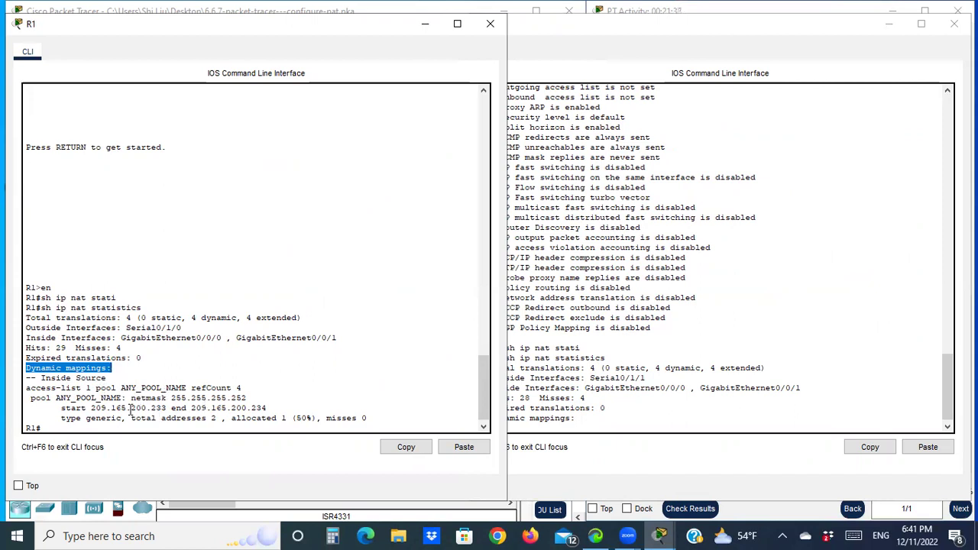
left_click_drag(89, 413, 145, 409)
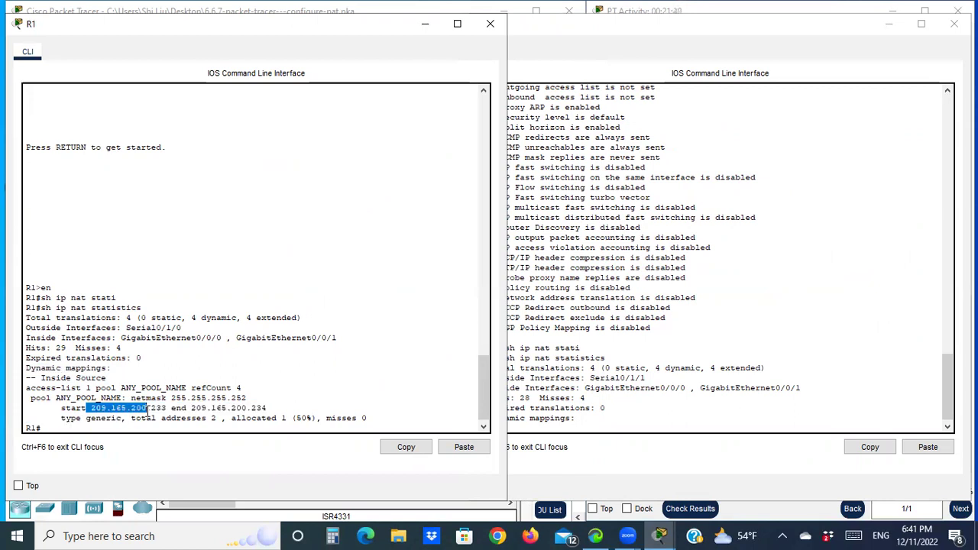
left_click(555, 377)
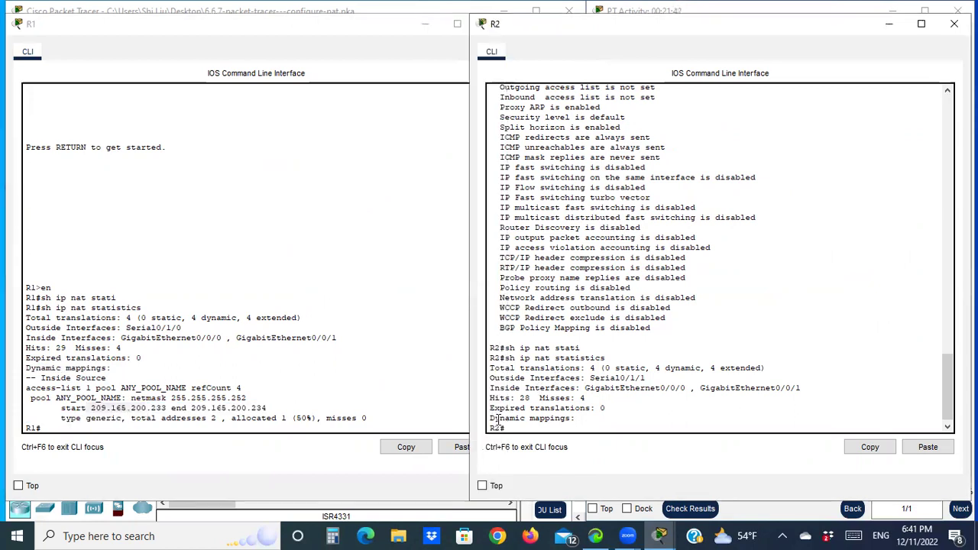
left_click_drag(493, 418, 578, 419)
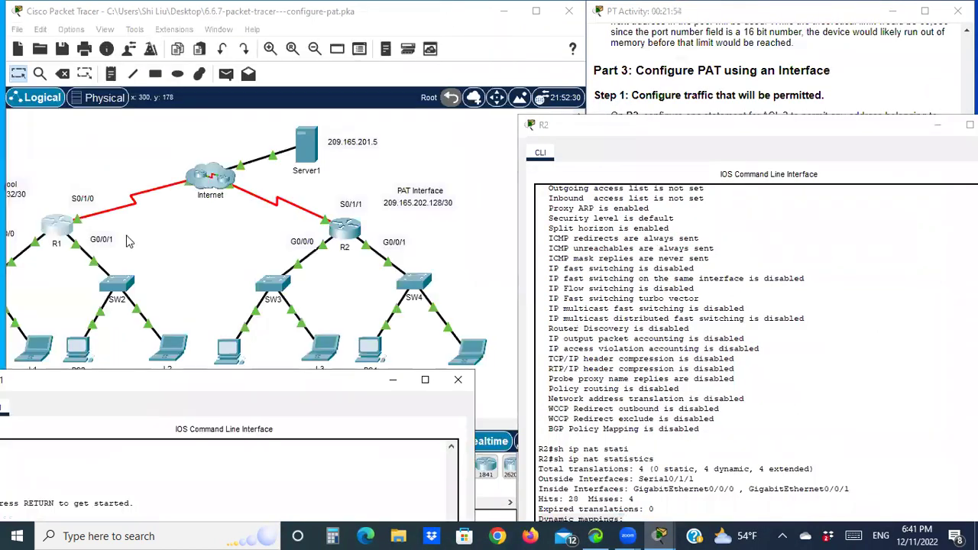
Step: Minimize the R1 and R2 consoles, review the full network topology, and return to the start of the activity instructions
left_click(391, 382)
left_click_drag(130, 424, 99, 424)
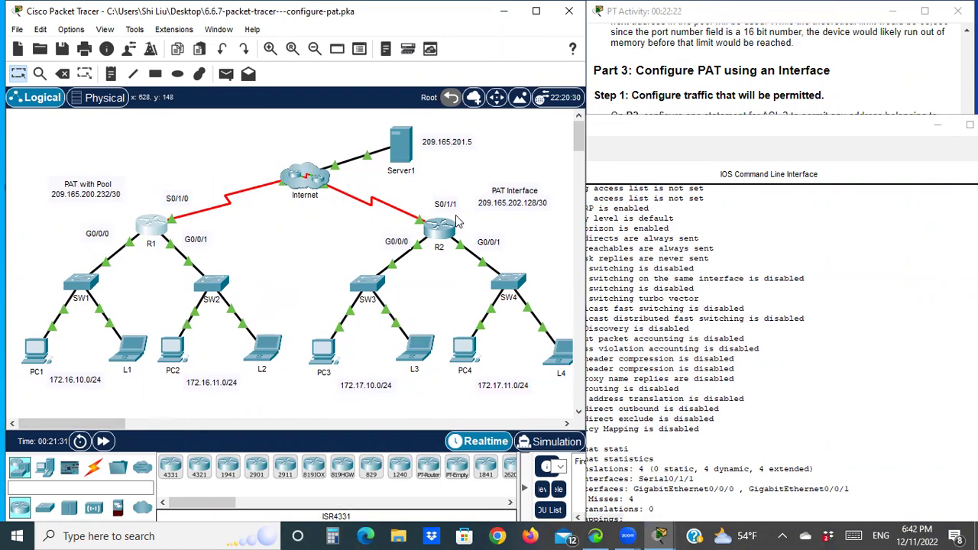
left_click(713, 265)
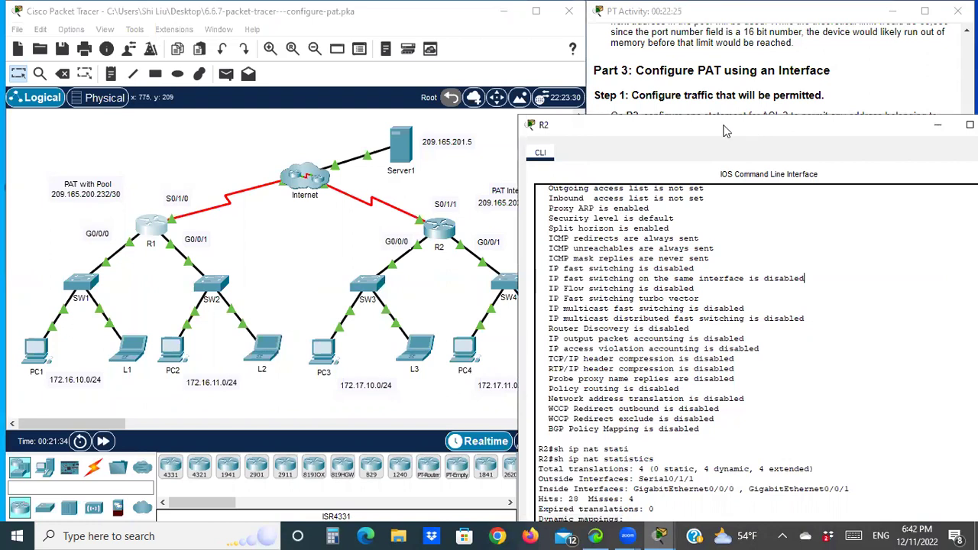
left_click_drag(725, 132, 547, 35)
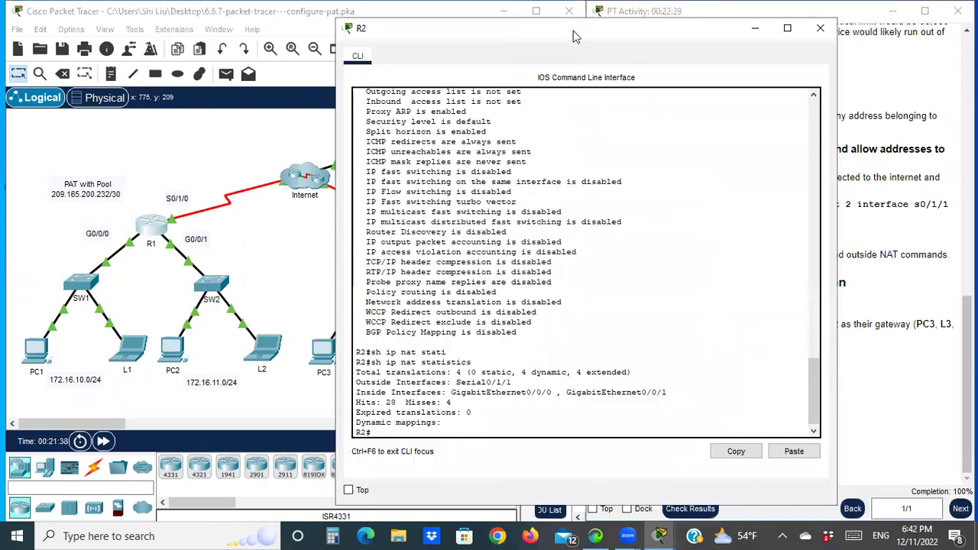
left_click(755, 29)
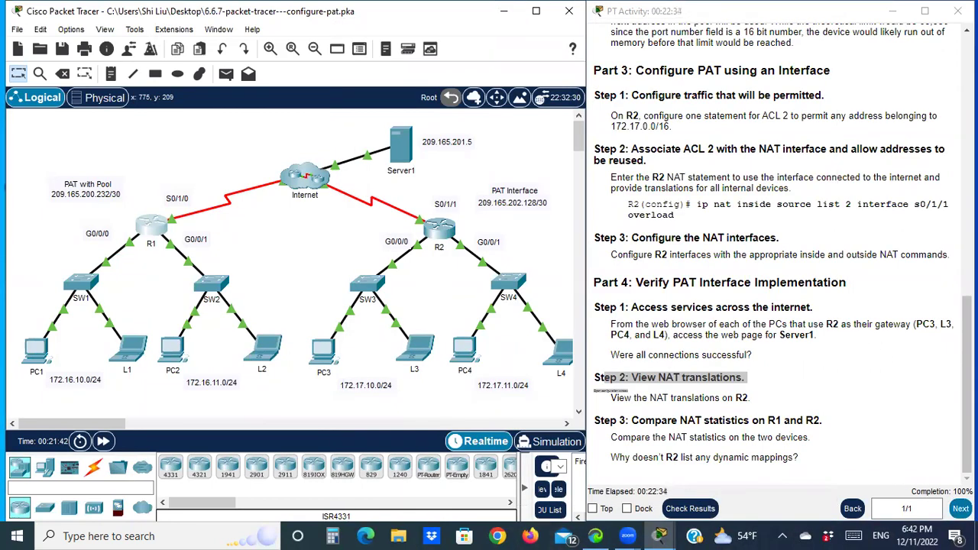
scroll(793, 357, "up", 5)
scroll(792, 357, "up", 4)
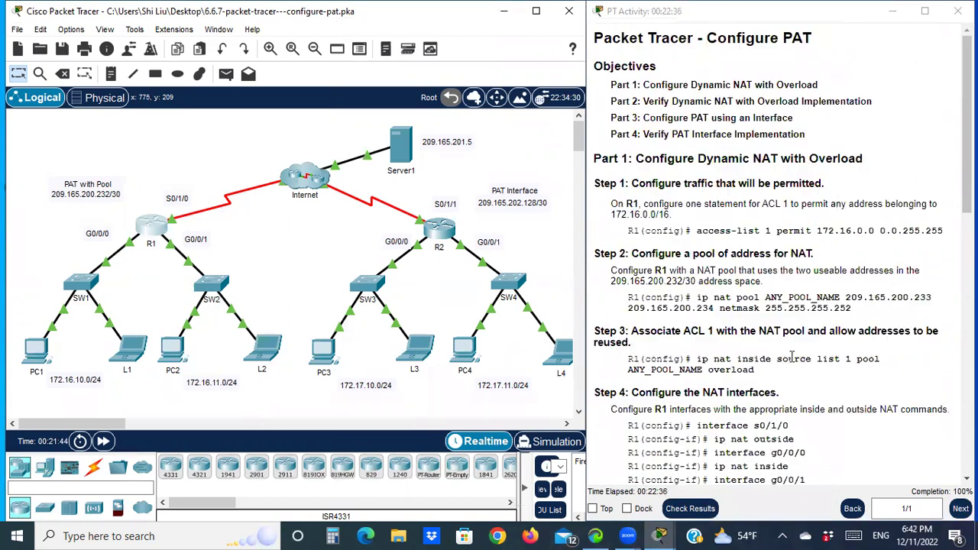